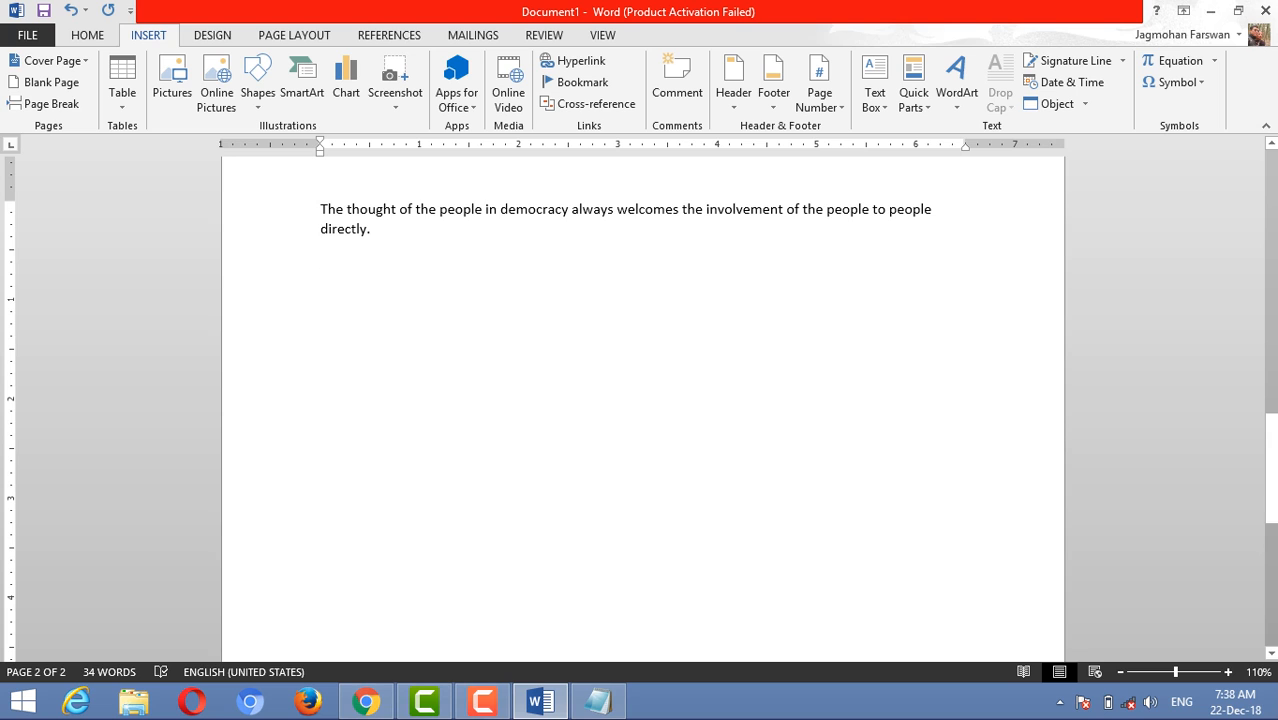
Step: Insert a blank page after the sentence about democracy on page 2
scroll(642, 400, up, 3)
scroll(642, 400, up, 5)
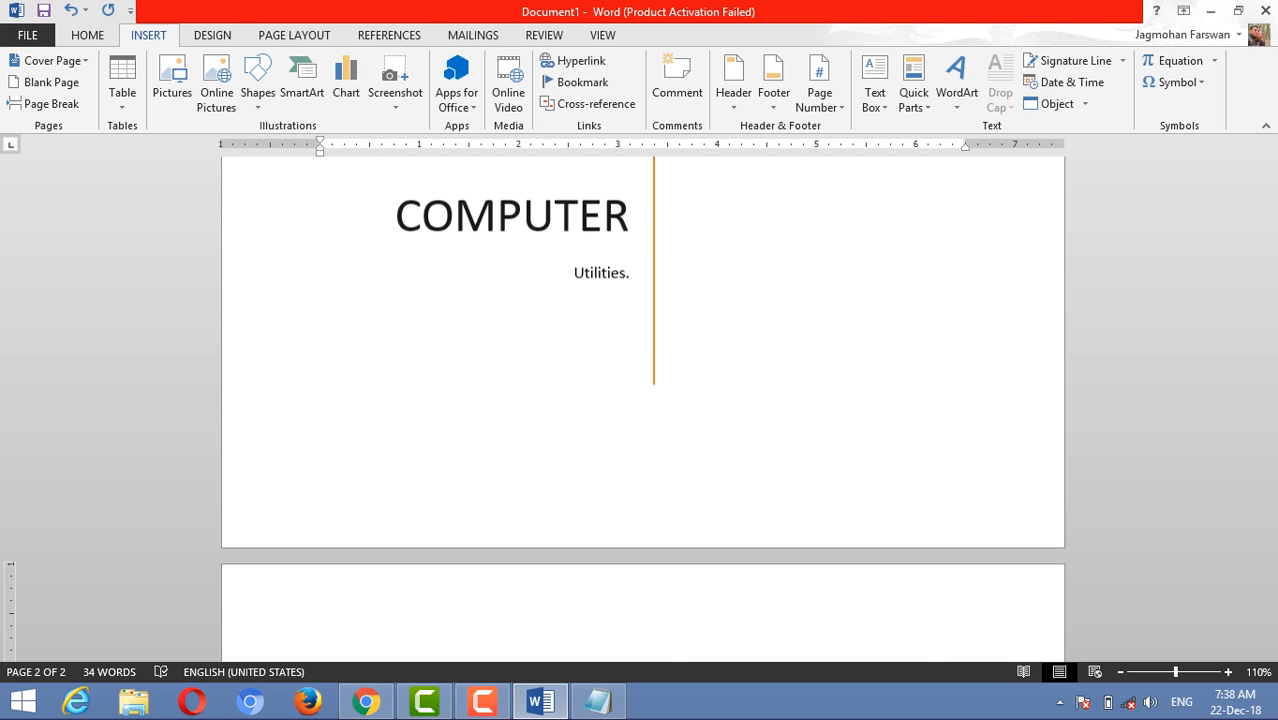
scroll(642, 400, up, 2)
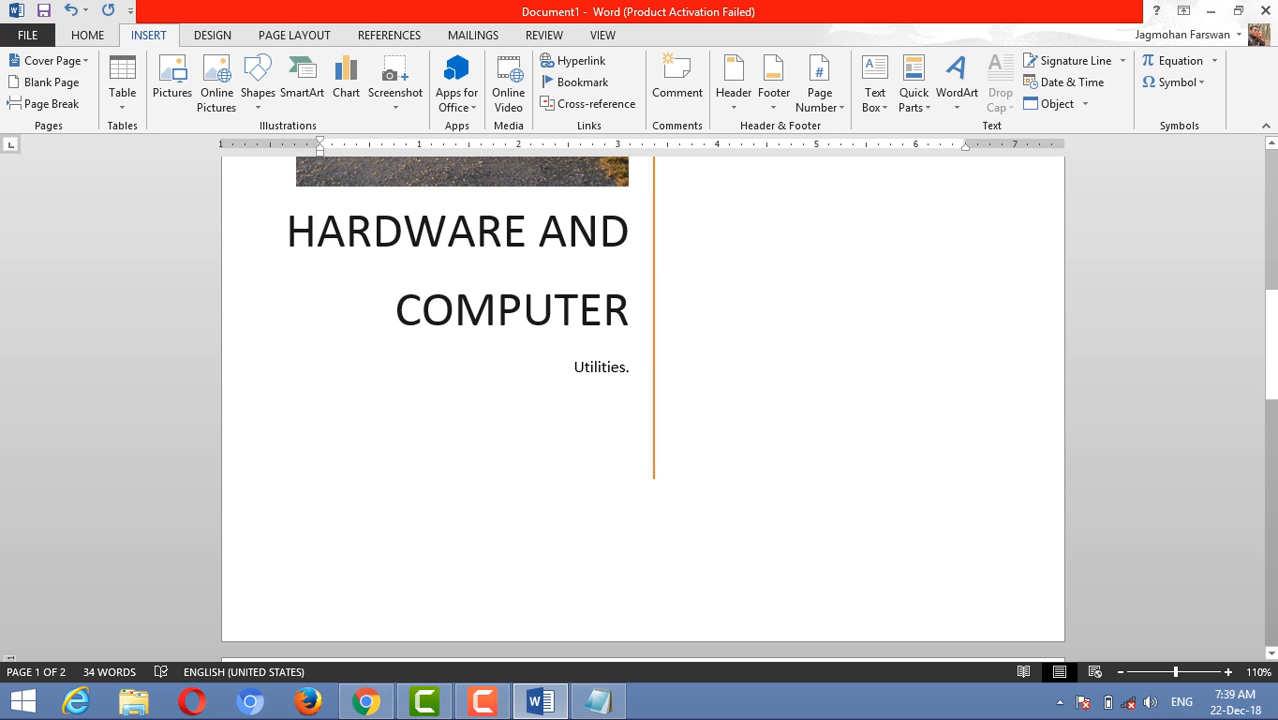
scroll(642, 400, down, 10)
scroll(642, 400, down, 1)
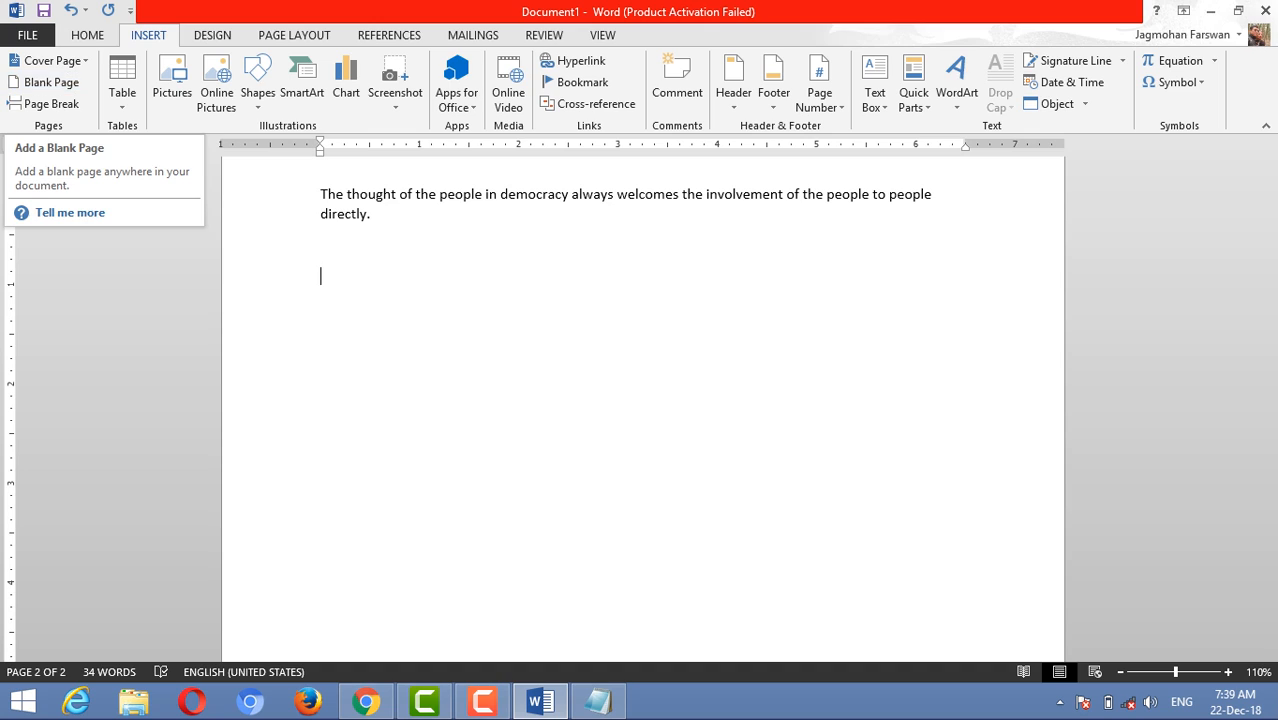
click(45, 82)
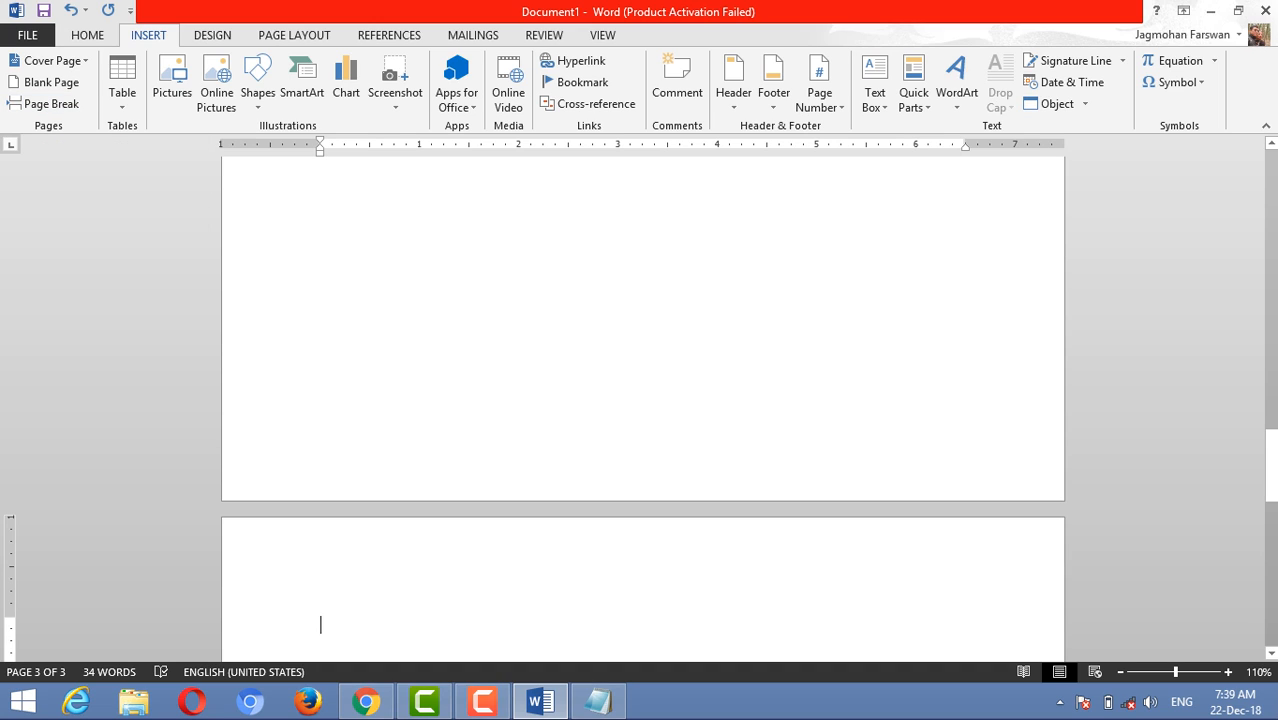
Step: Enter the sample text "The fie alsdkfjdsj fkfkjdsfkds fjds kds dsf ds" on the new page
text(The fie)
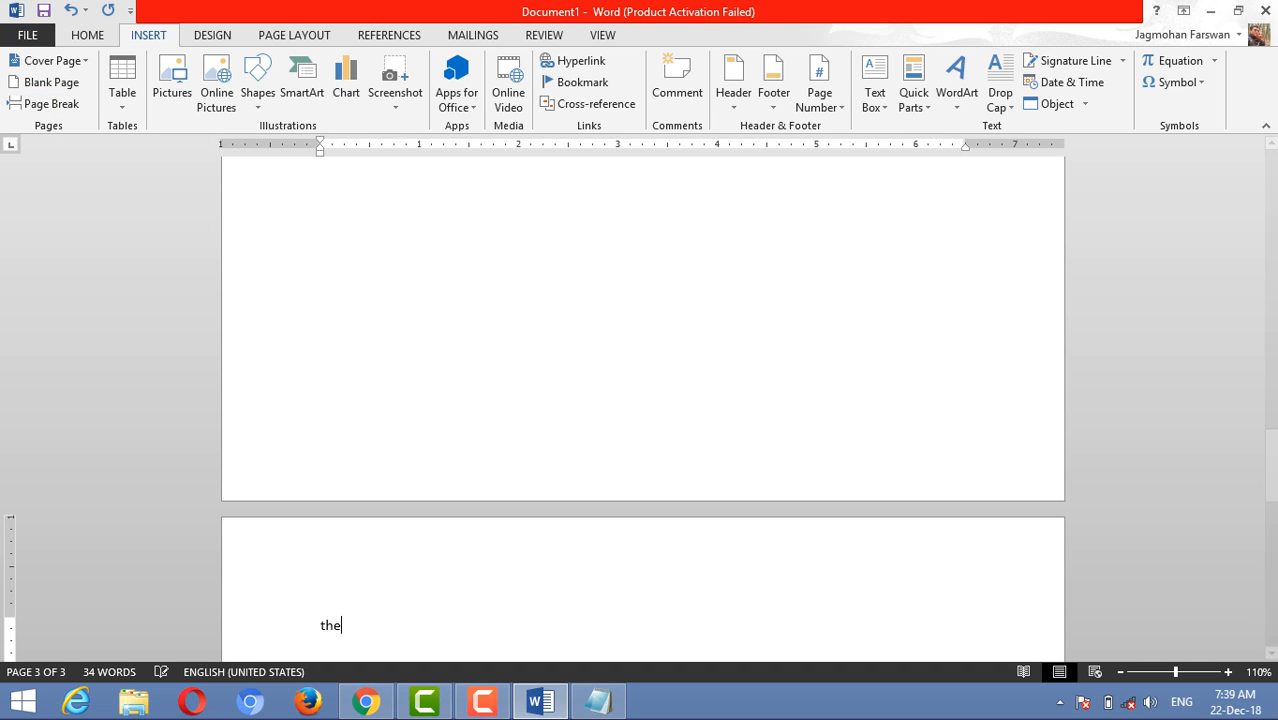
text( alsdkfjdsj fkfkjdsfkds fjds )
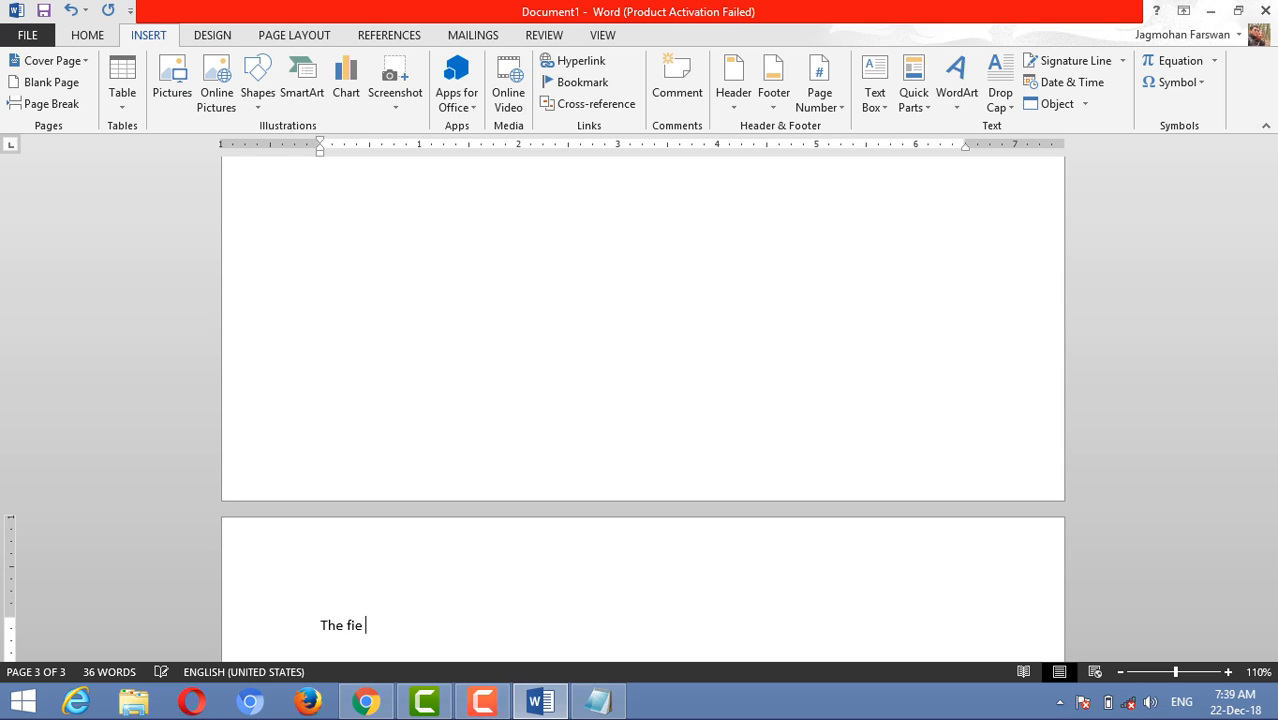
text(kds dsf ds)
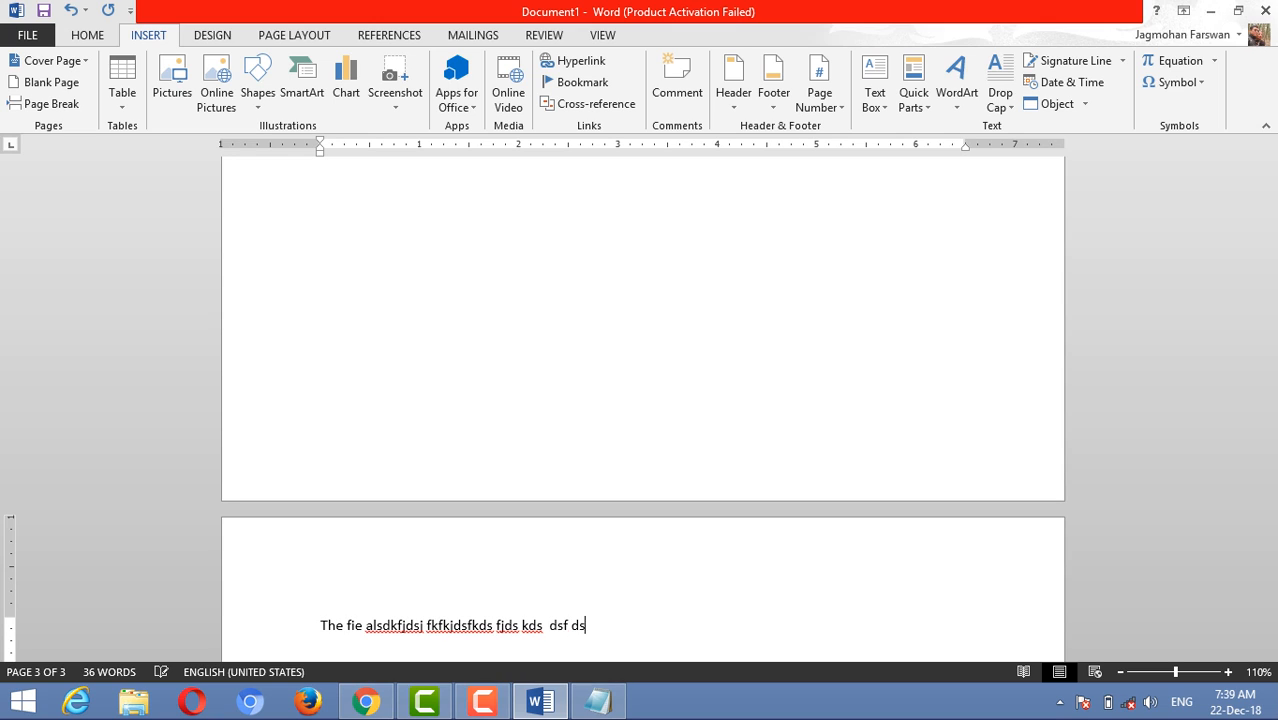
Step: Insert a page break before "kds dsf ds" in the sample line so those words move to a new page
key(Left)
key(Left)
key(Left)
key(Left)
key(Left)
key(Left)
key(Left)
key(Left)
key(Left)
key(Left)
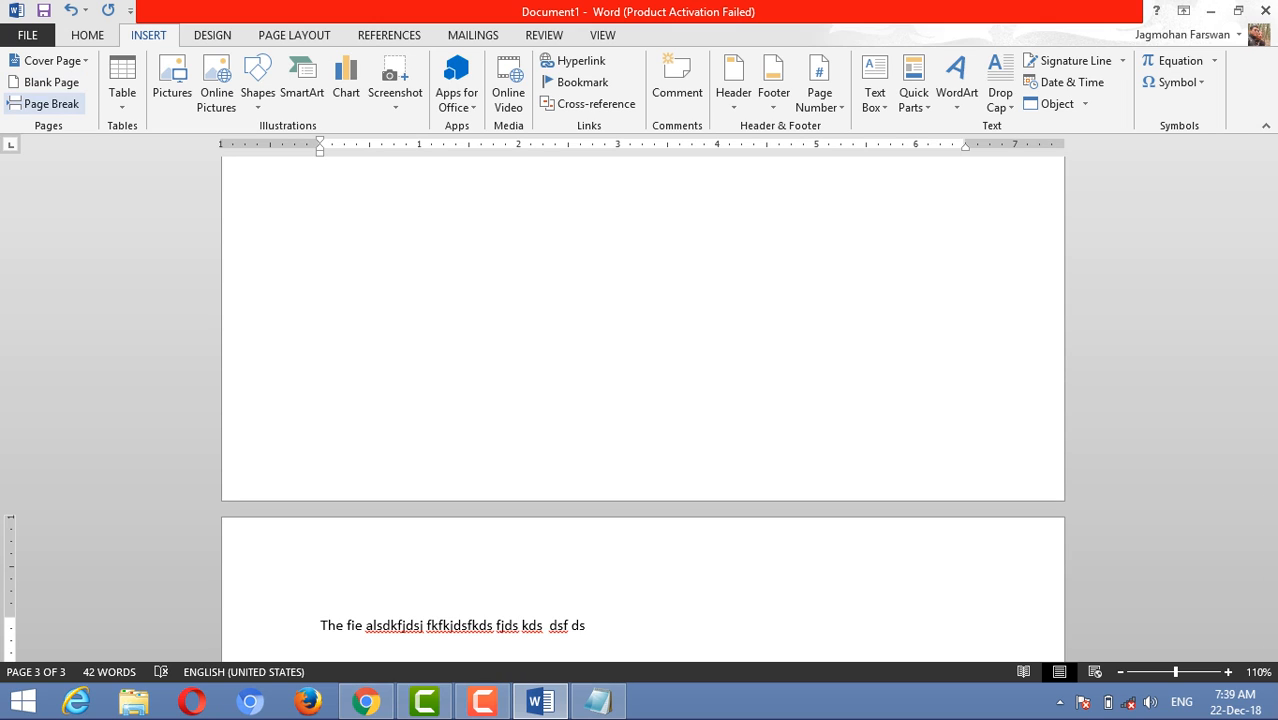
click(44, 103)
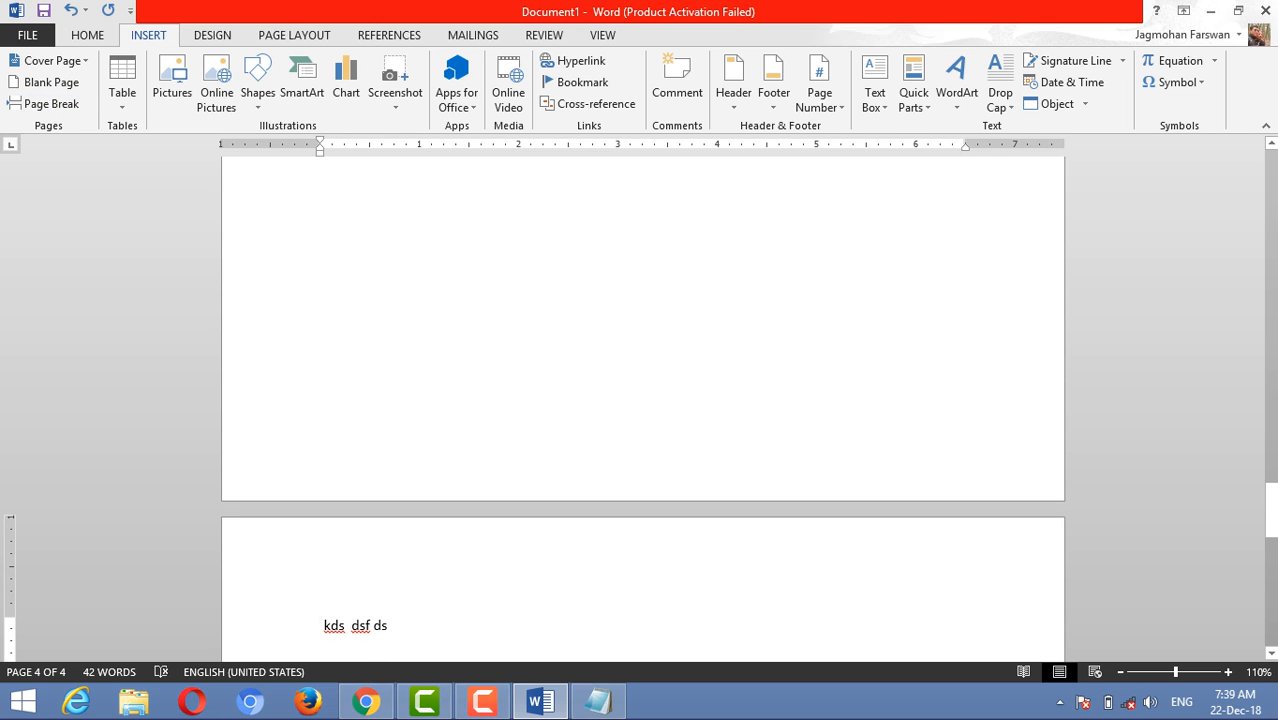
scroll(643, 408, down, 1)
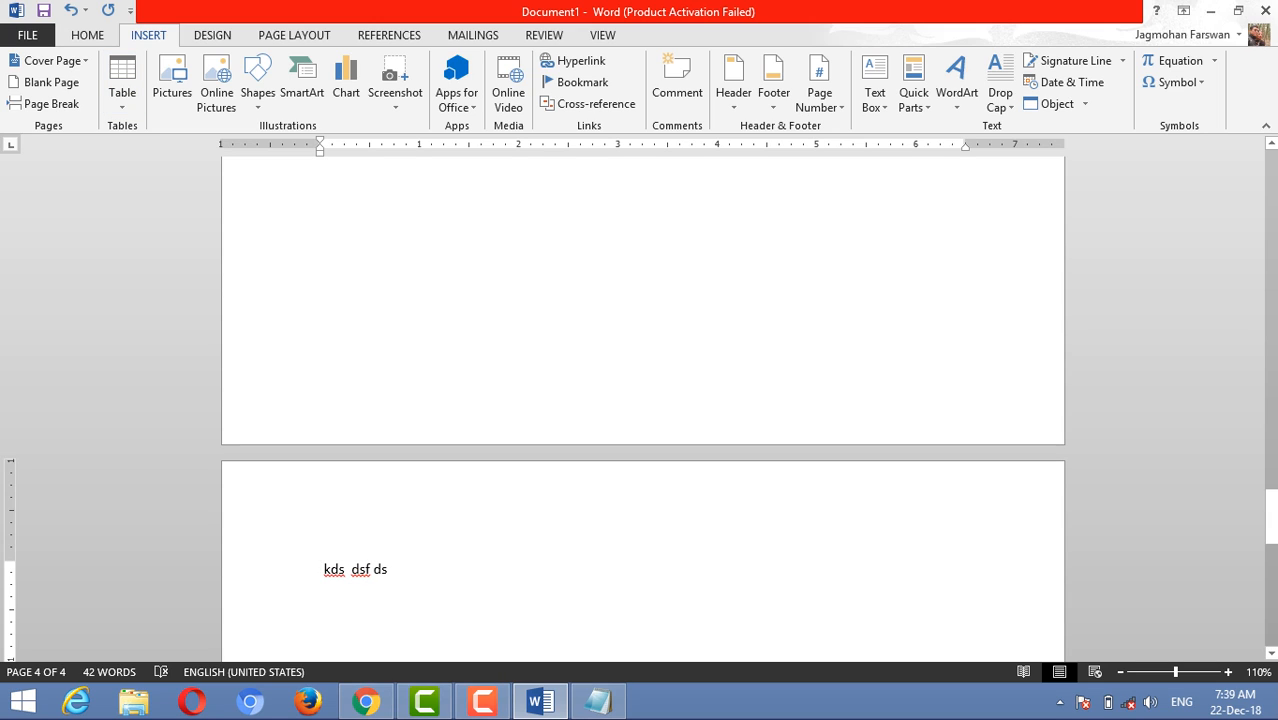
Step: Insert a table with 5 columns and 3 rows on a new line below "kds dsf ds"
click(388, 569)
key(Return)
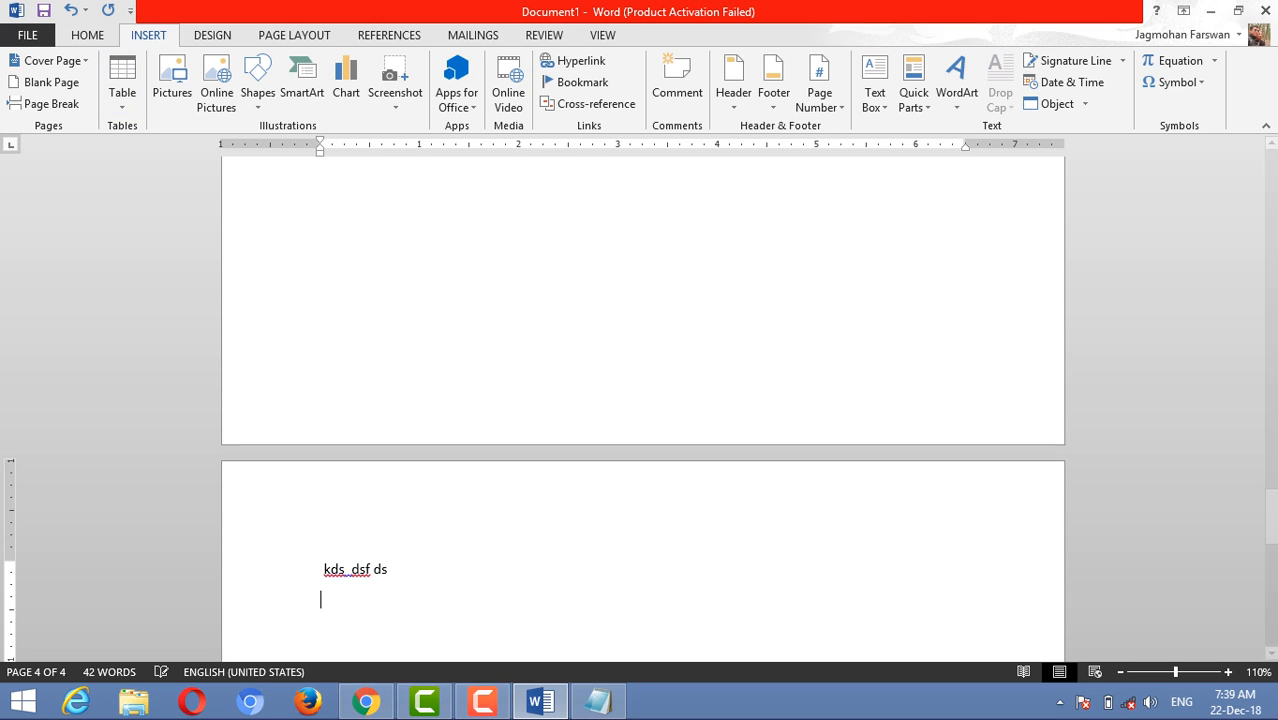
click(122, 95)
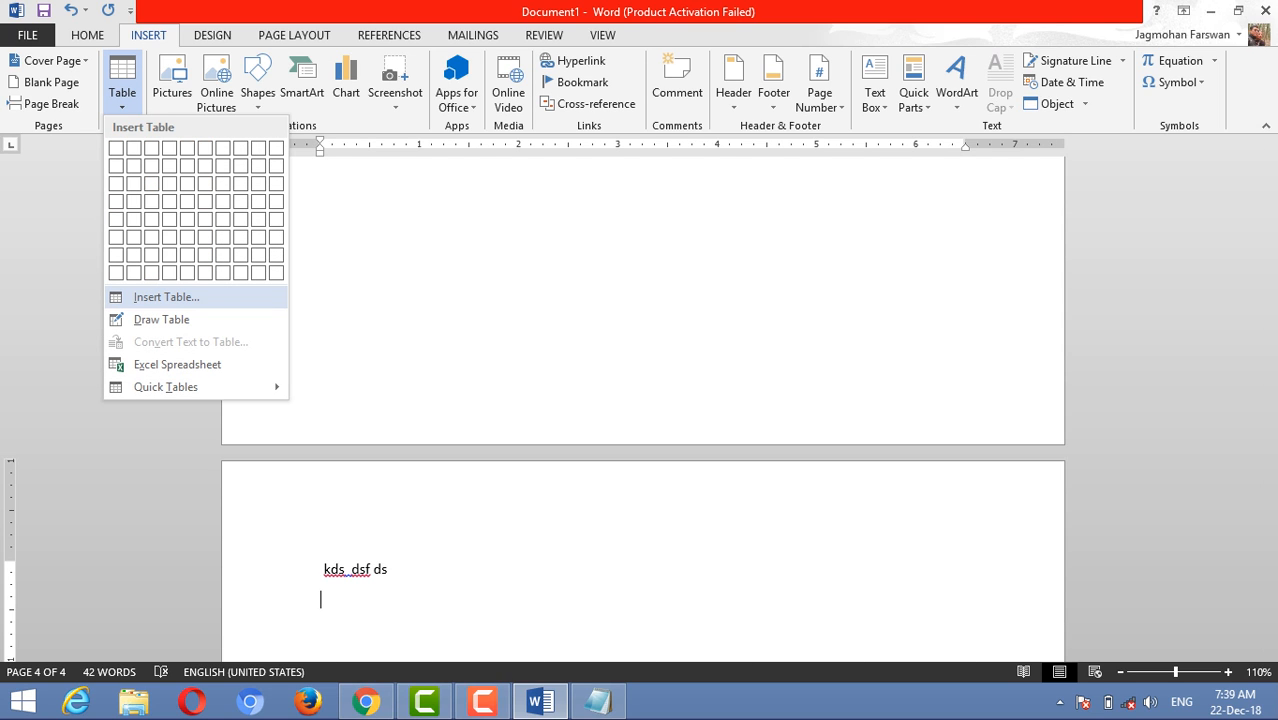
click(166, 297)
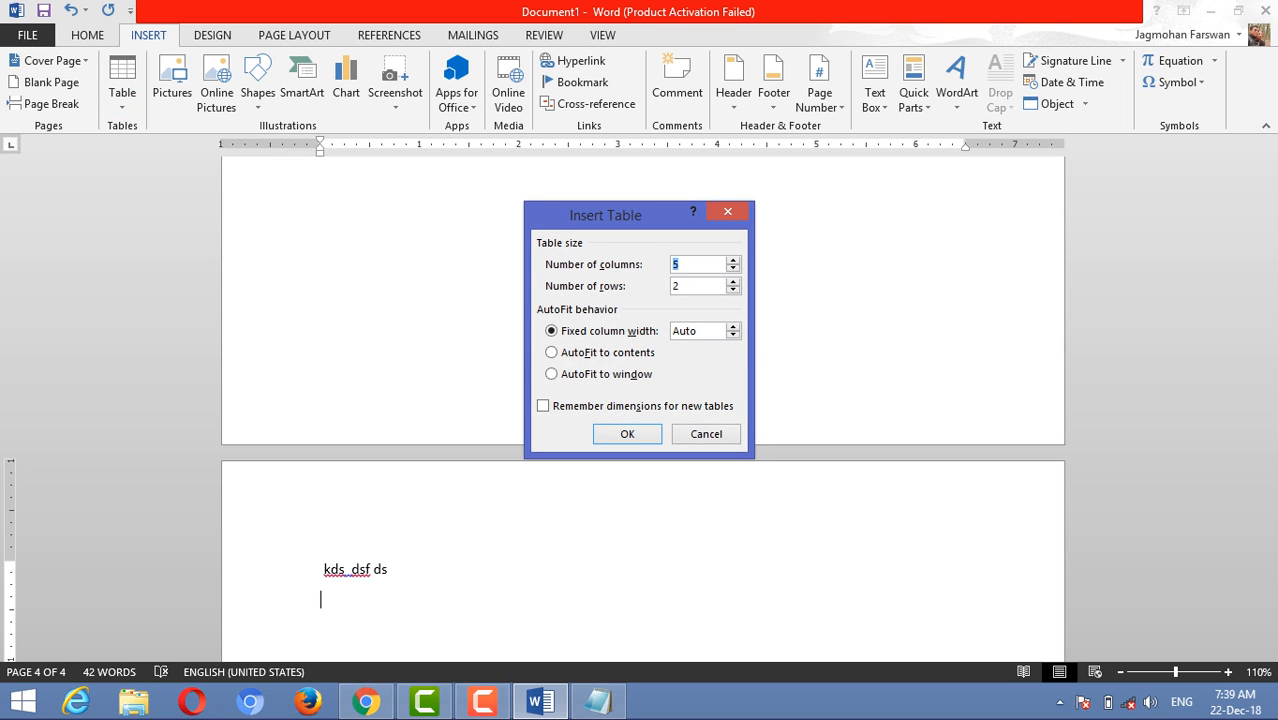
key(Down)
key(Tab)
key(Up)
key(Return)
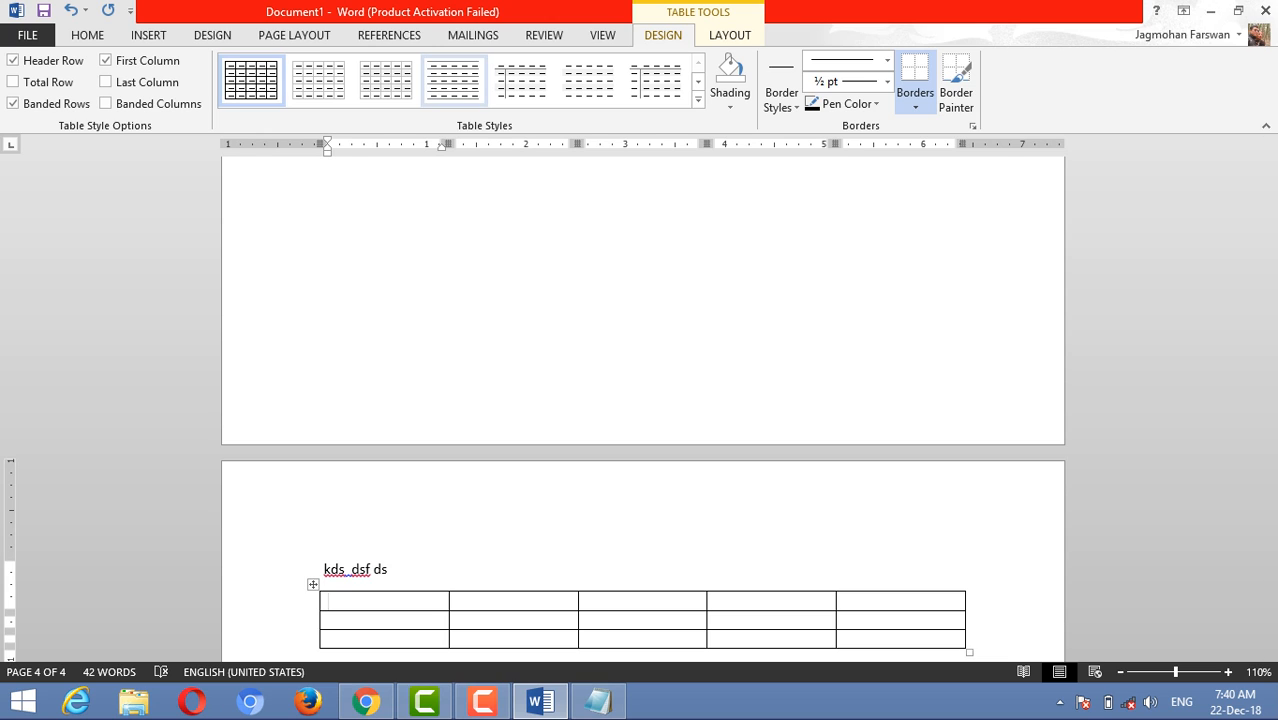
Step: Try several of the plain table styles on the 5-column table
click(453, 81)
click(521, 81)
click(453, 81)
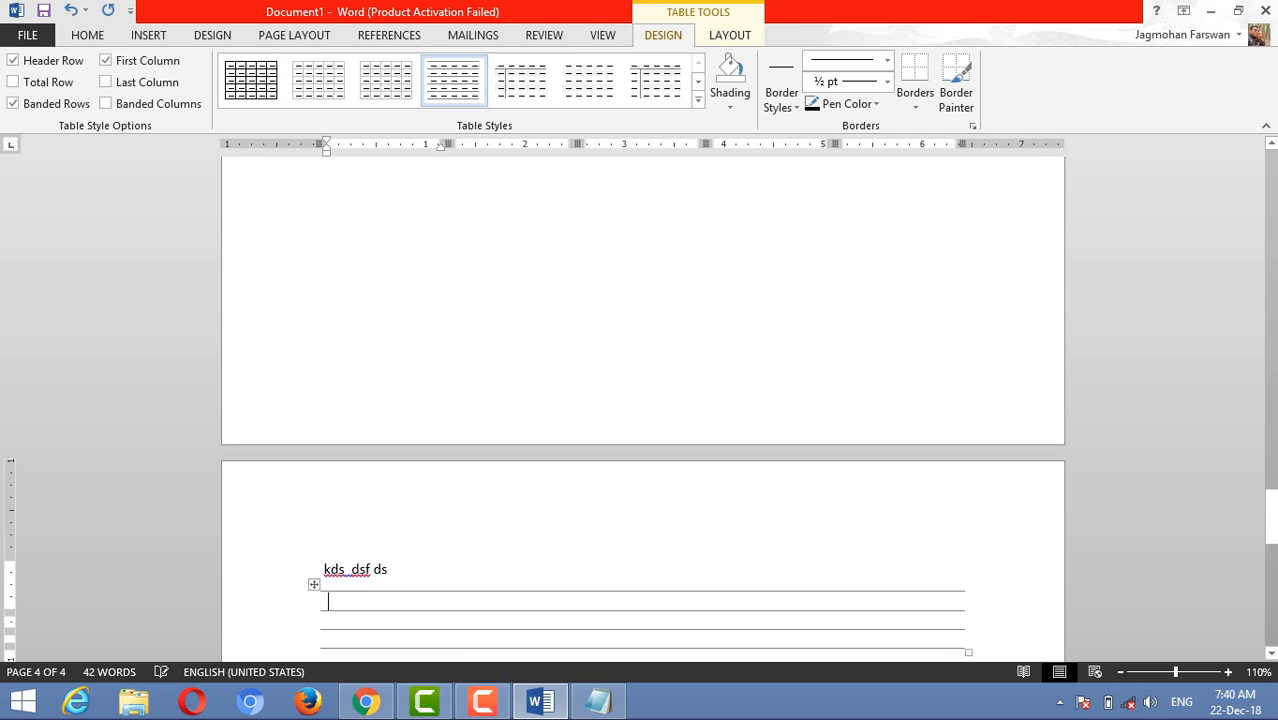
click(386, 81)
click(589, 81)
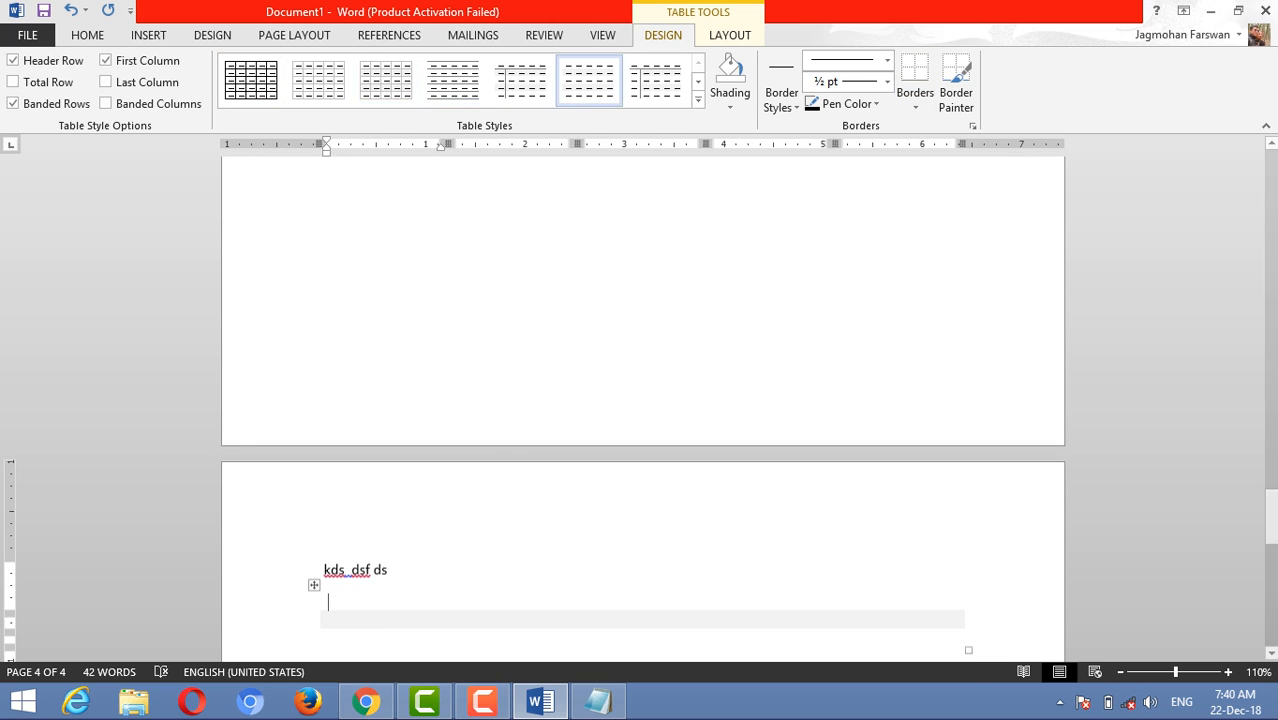
scroll(642, 400, down, 3)
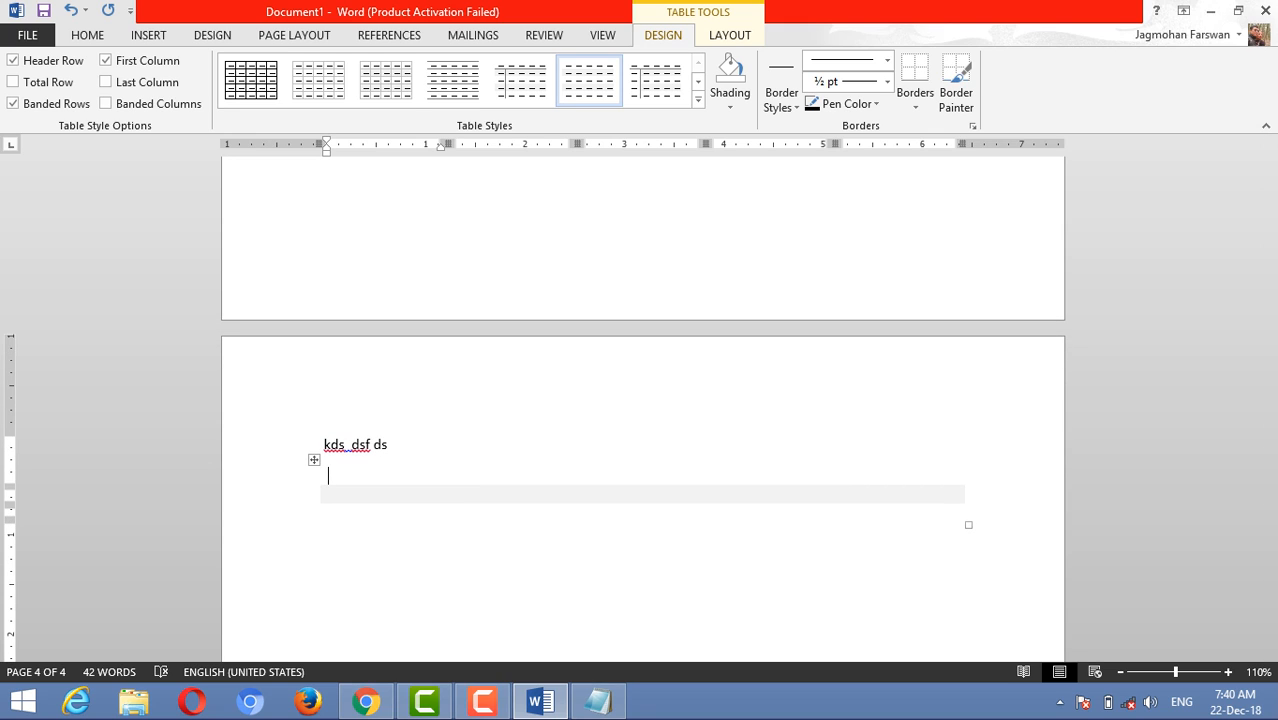
click(655, 81)
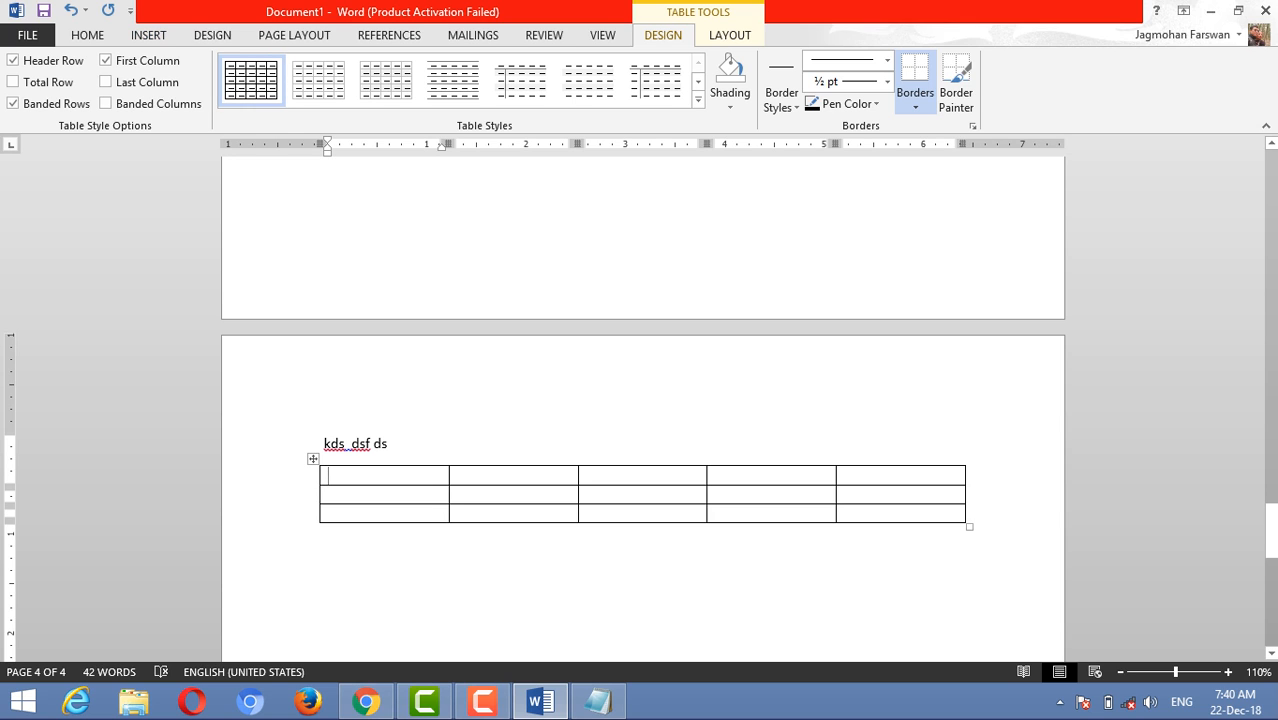
Step: Add an empty line below the first table and insert a 4x4 table there
click(321, 533)
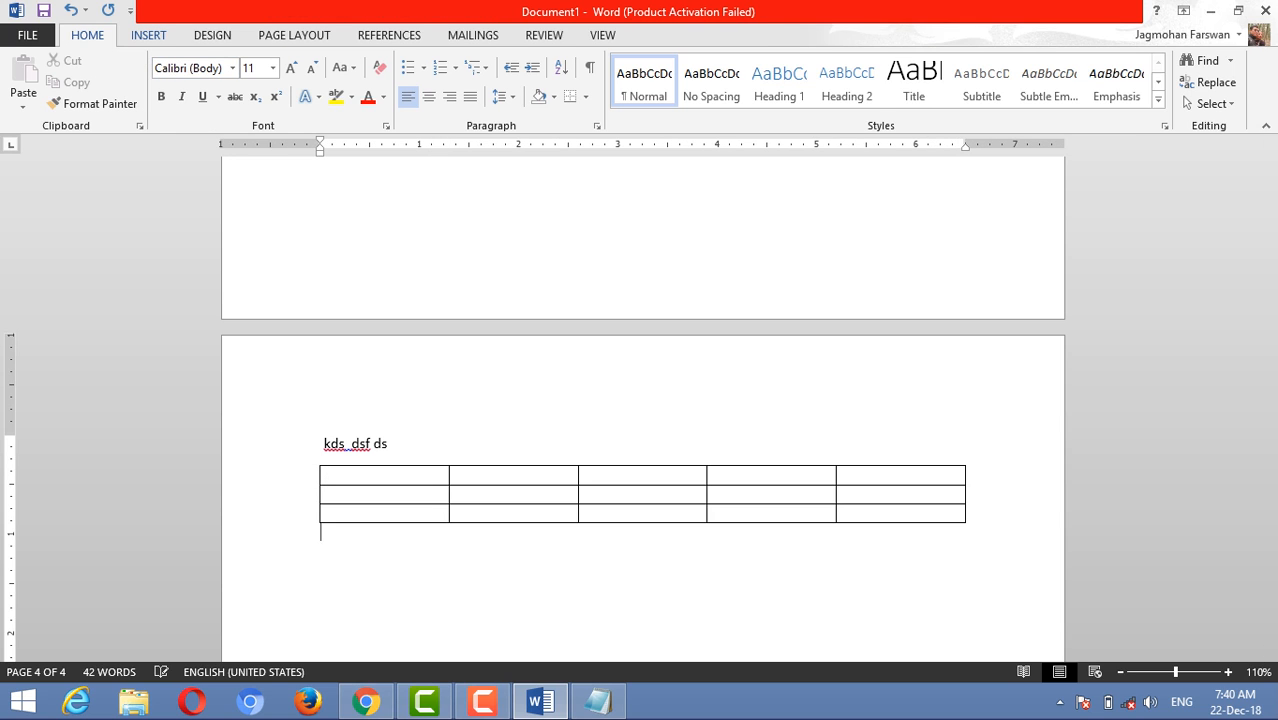
click(148, 35)
click(122, 85)
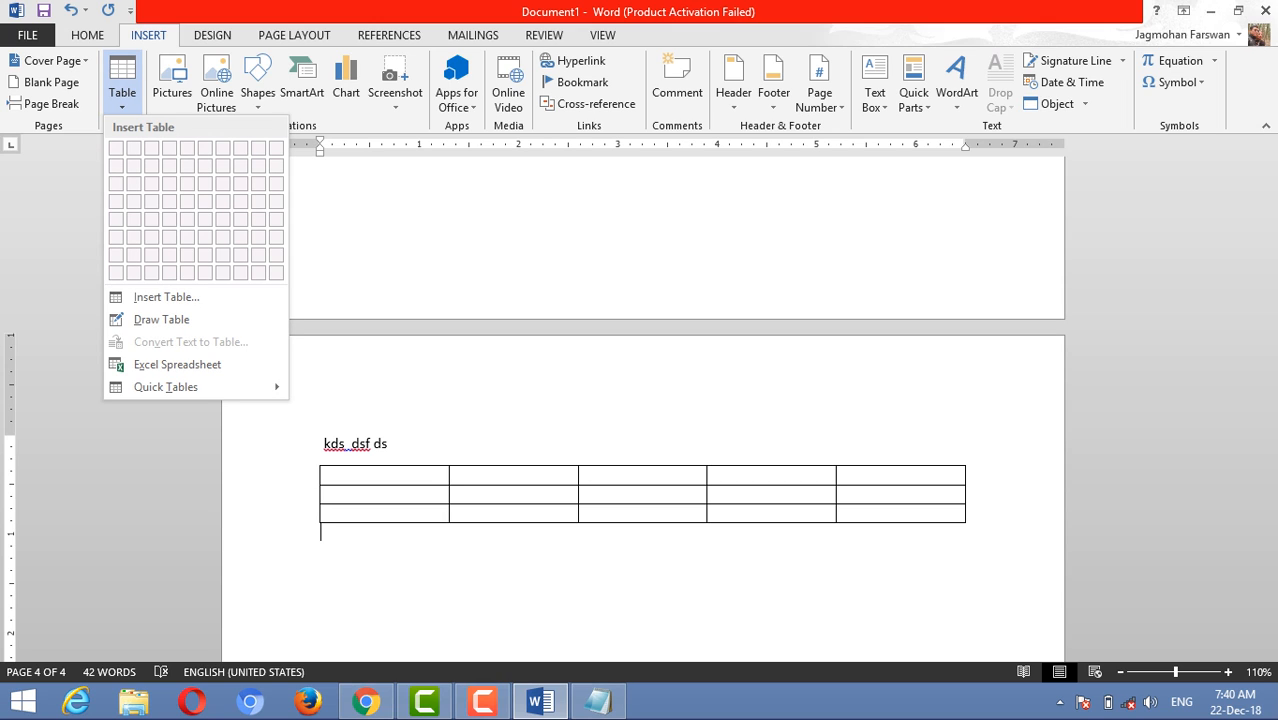
key(Escape)
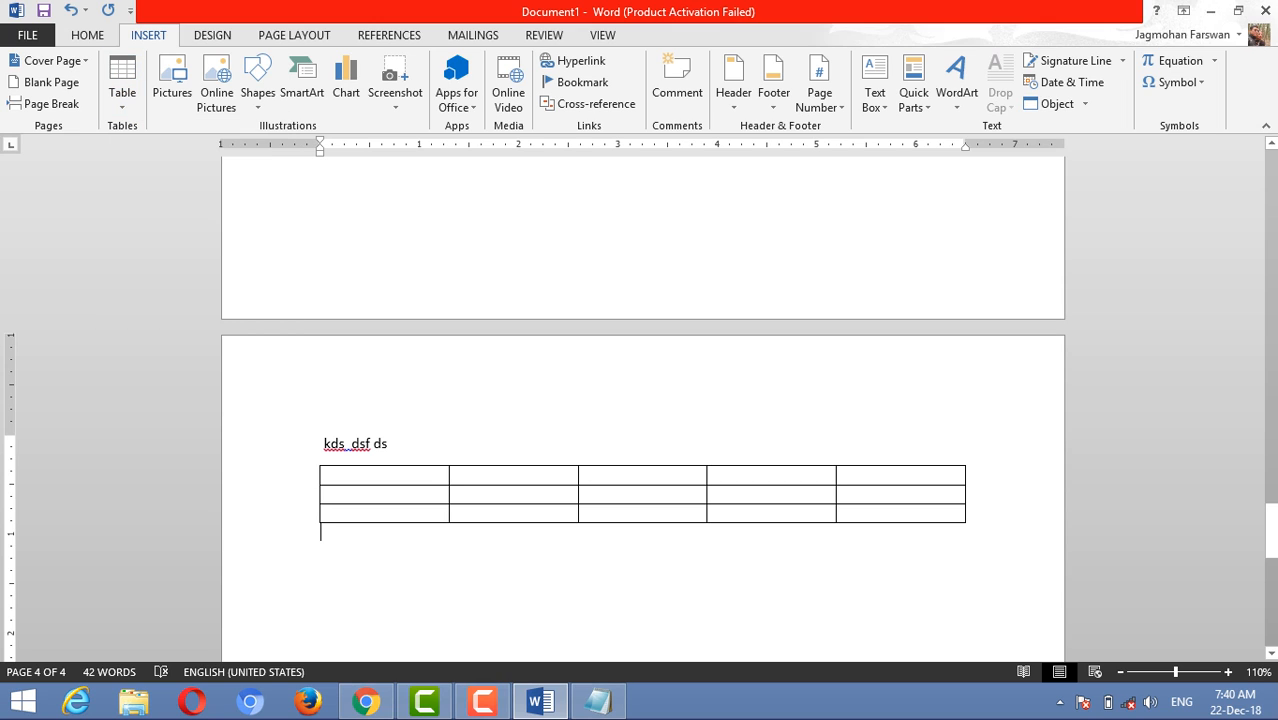
key(Return)
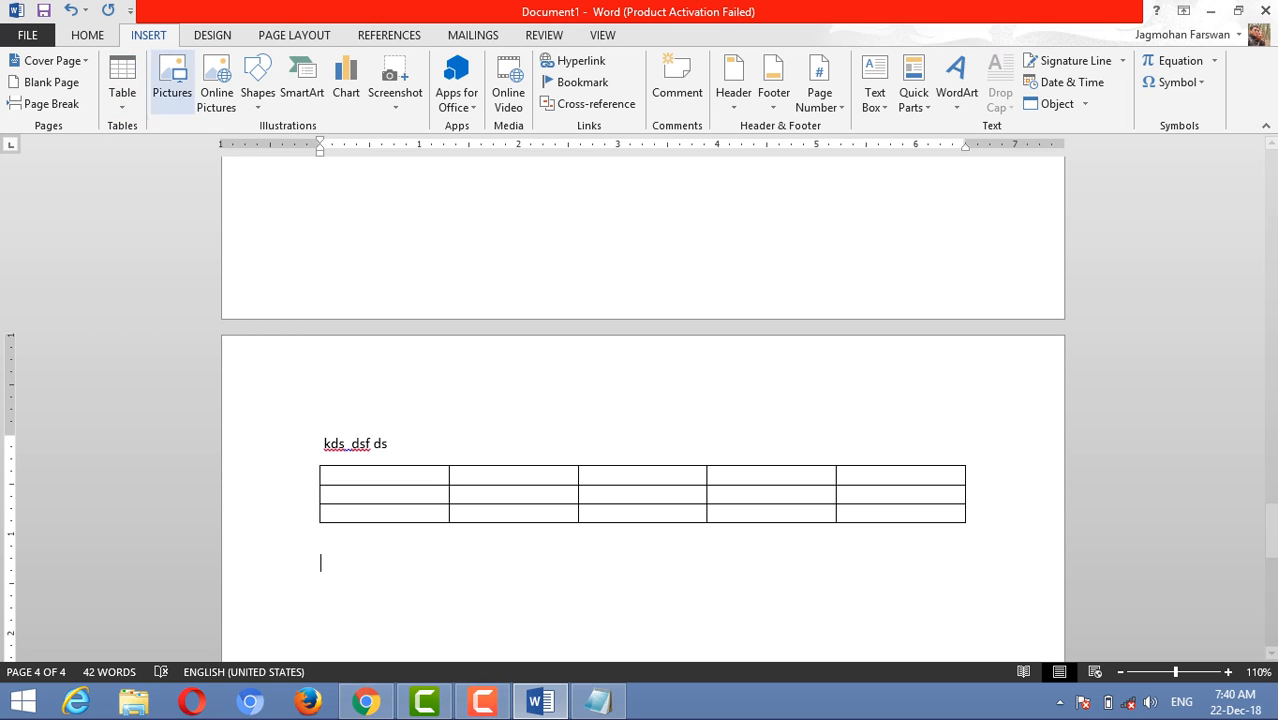
click(122, 85)
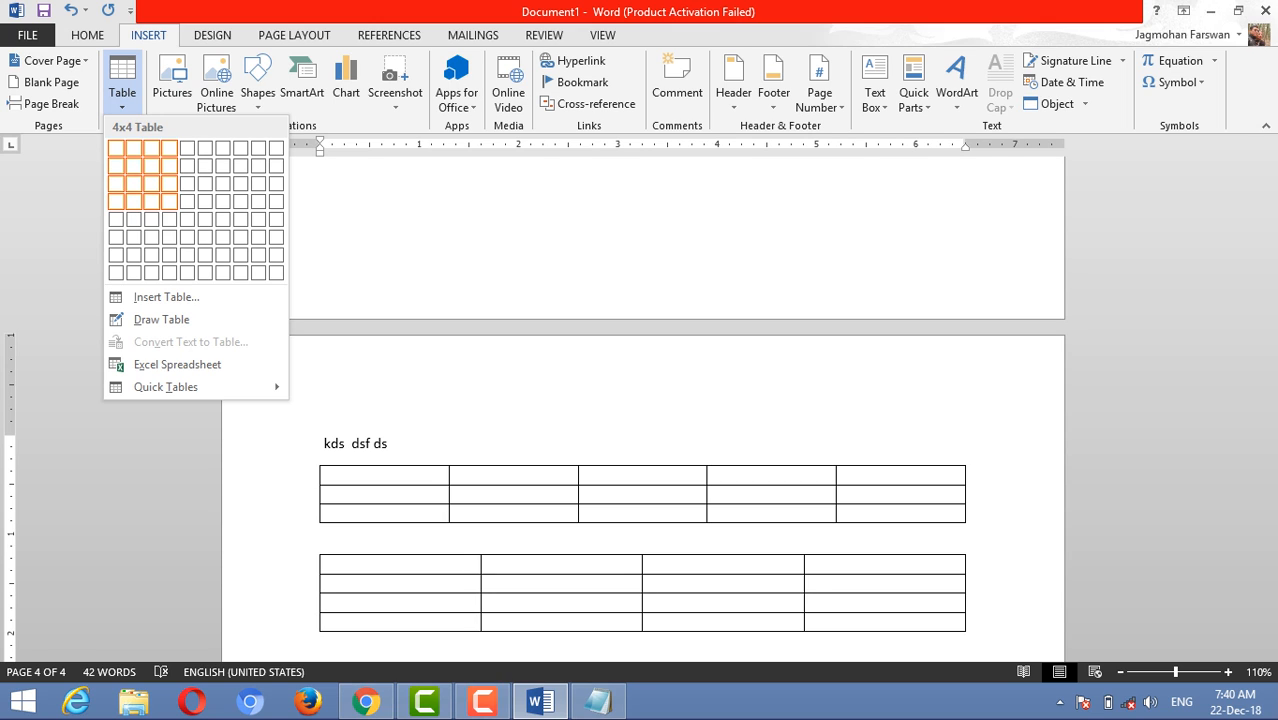
click(169, 201)
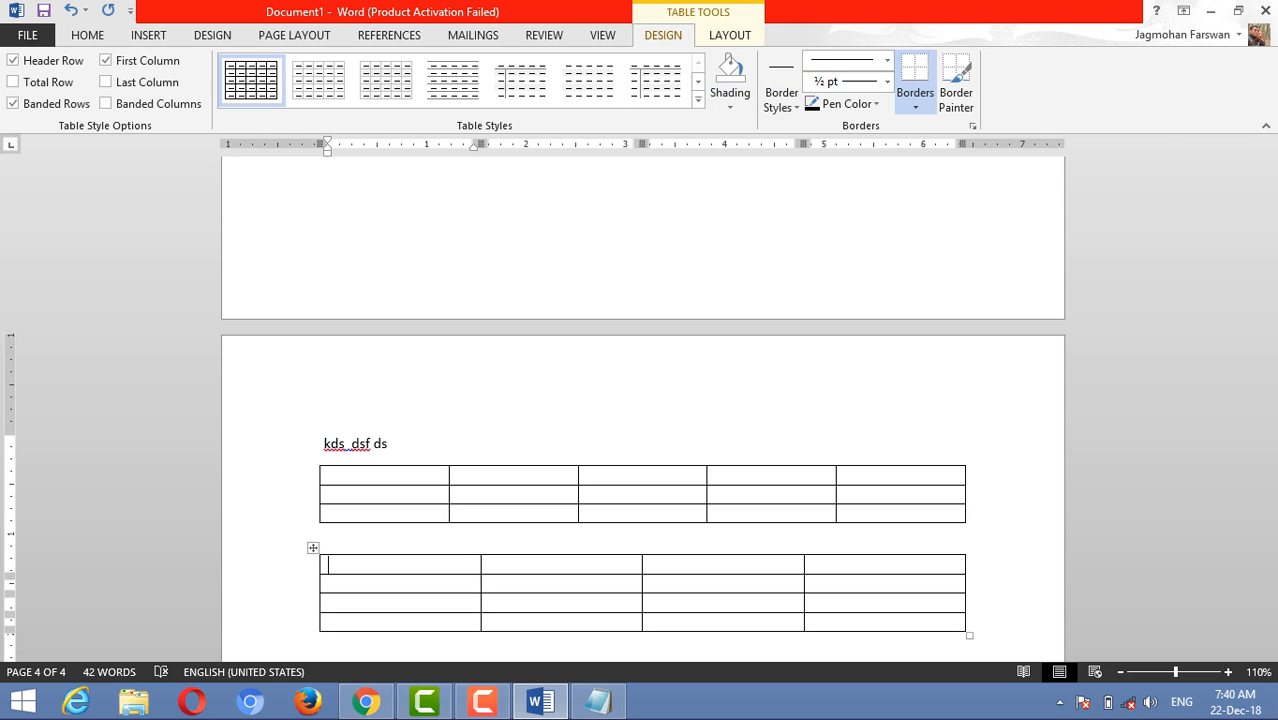
Step: Insert an Excel spreadsheet into the first cell of the 4x4 table and dismiss the activation wizard
click(148, 35)
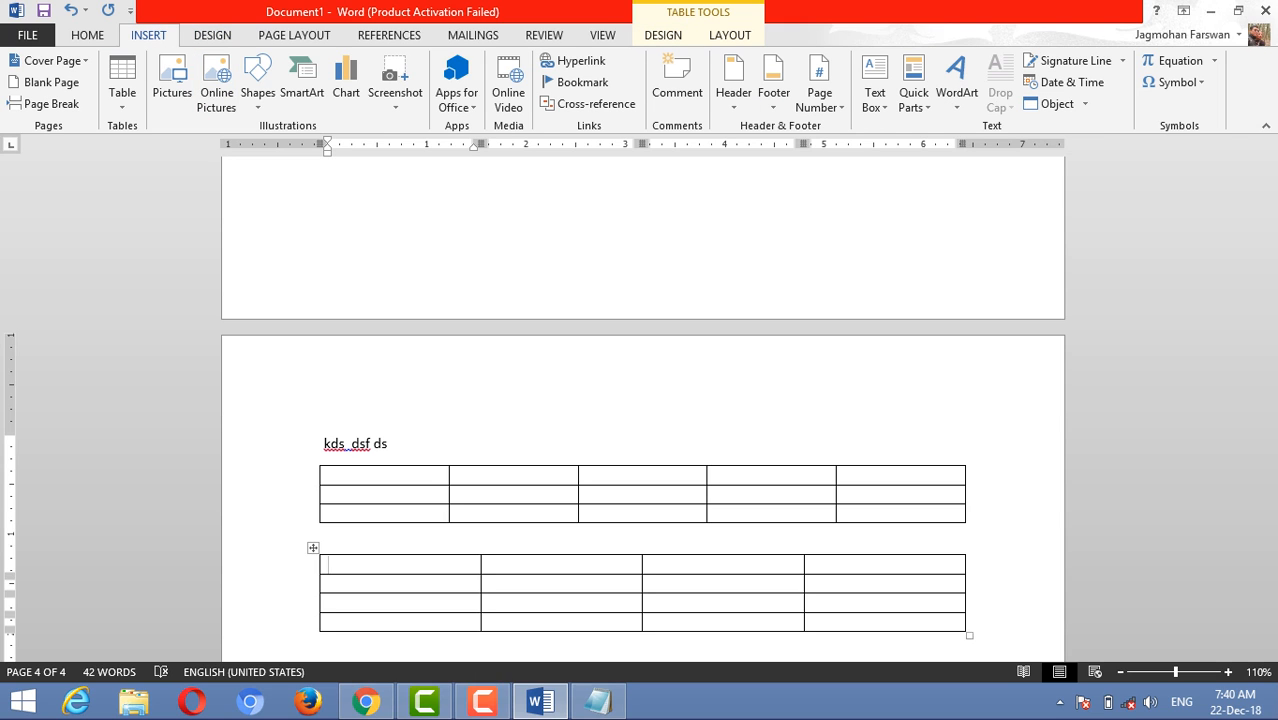
click(122, 85)
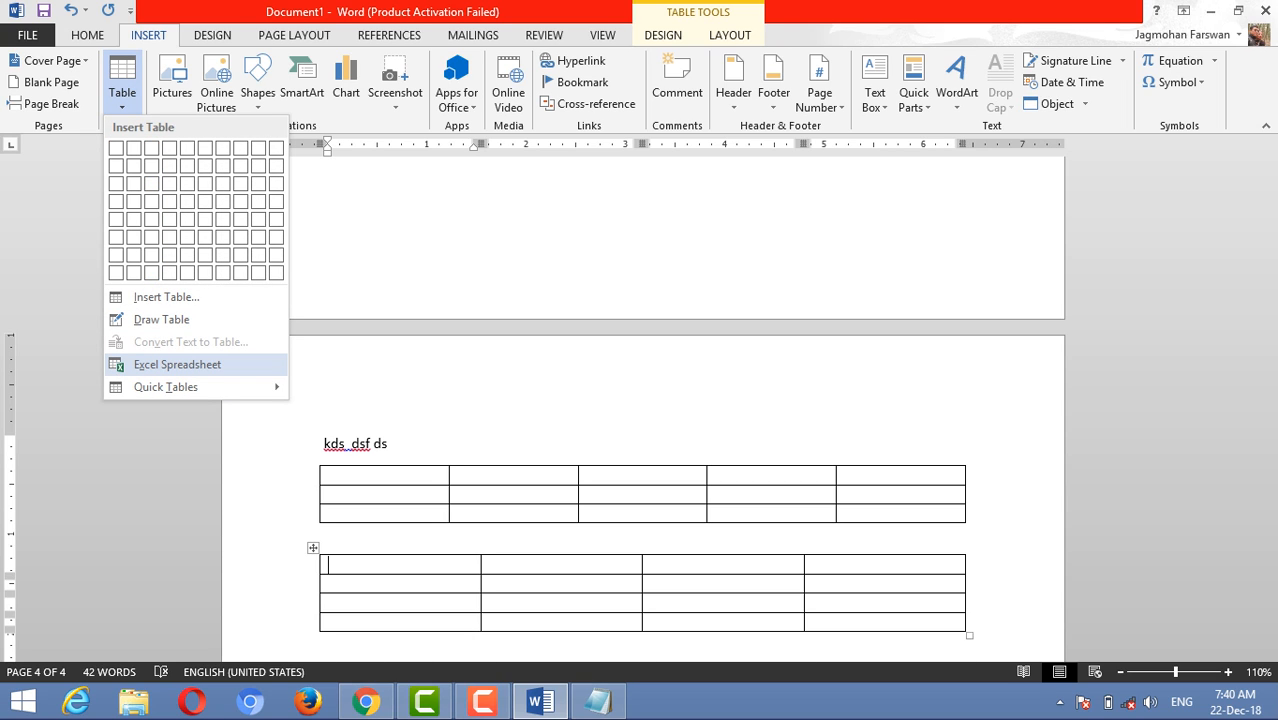
click(178, 365)
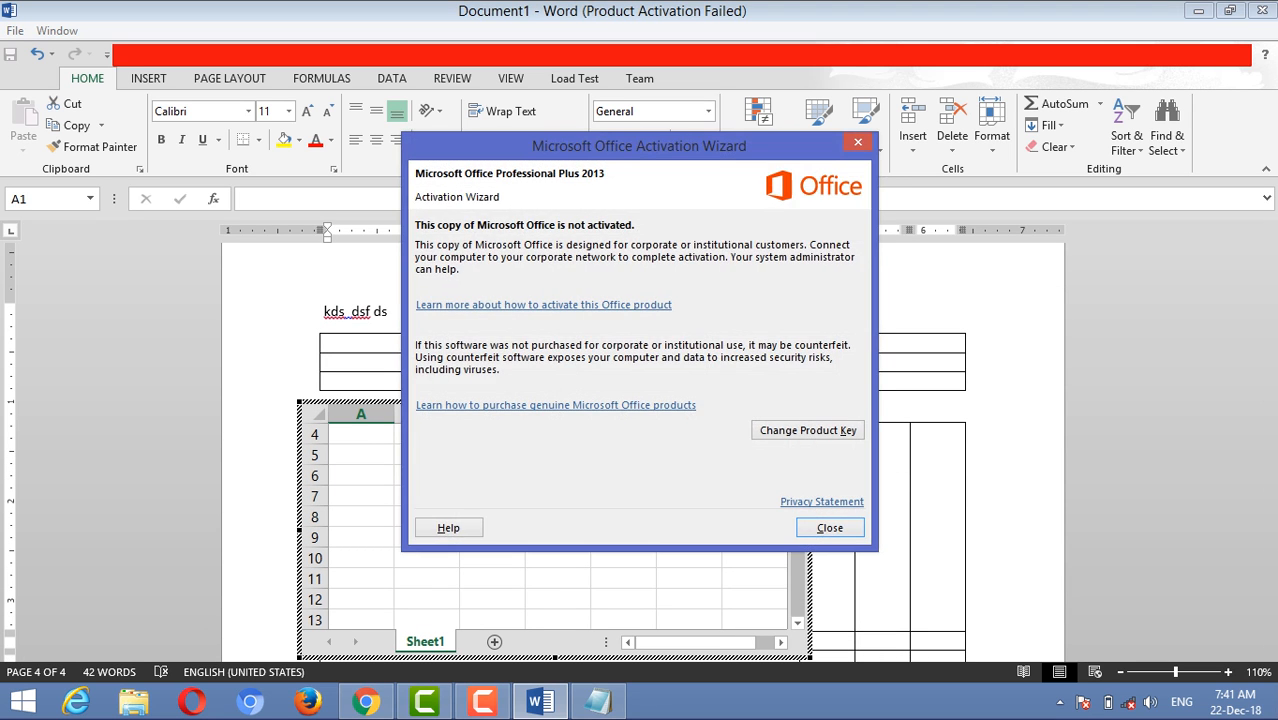
click(830, 528)
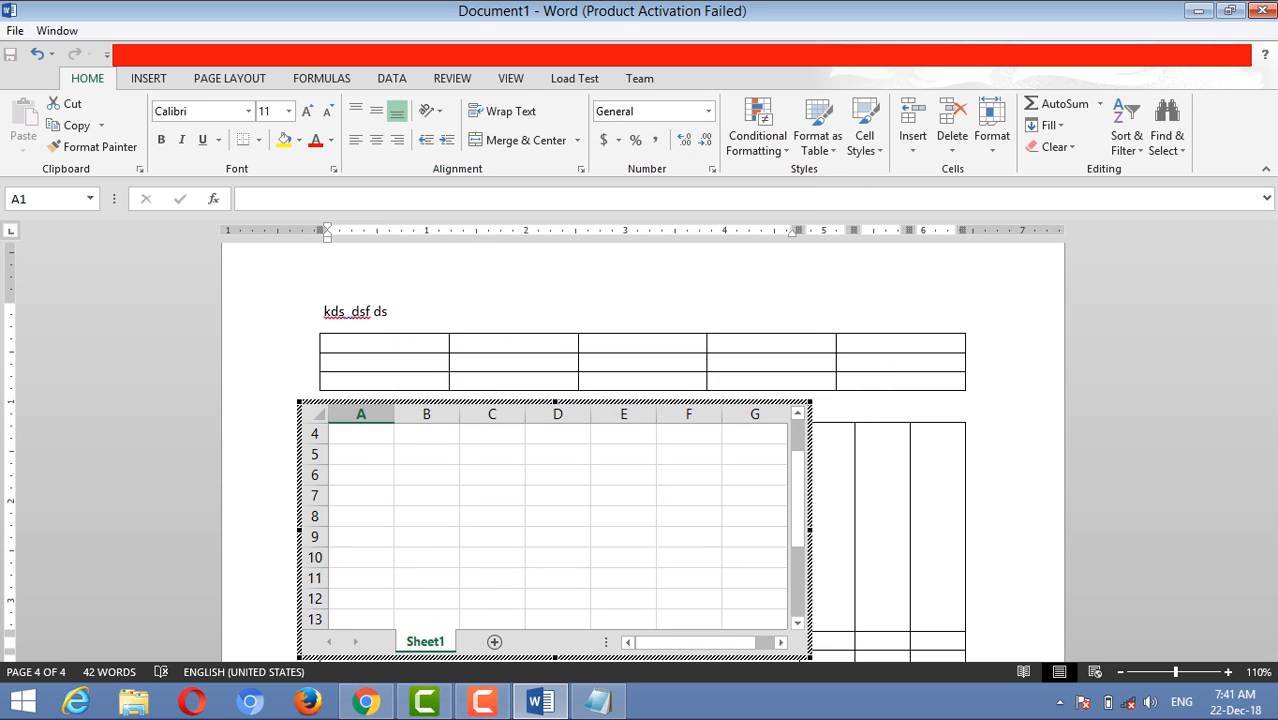
Step: Enter the headings Name, class and dob in cells A4 to C4 of the embedded spreadsheet and go to A5
drag(361, 434, 492, 578)
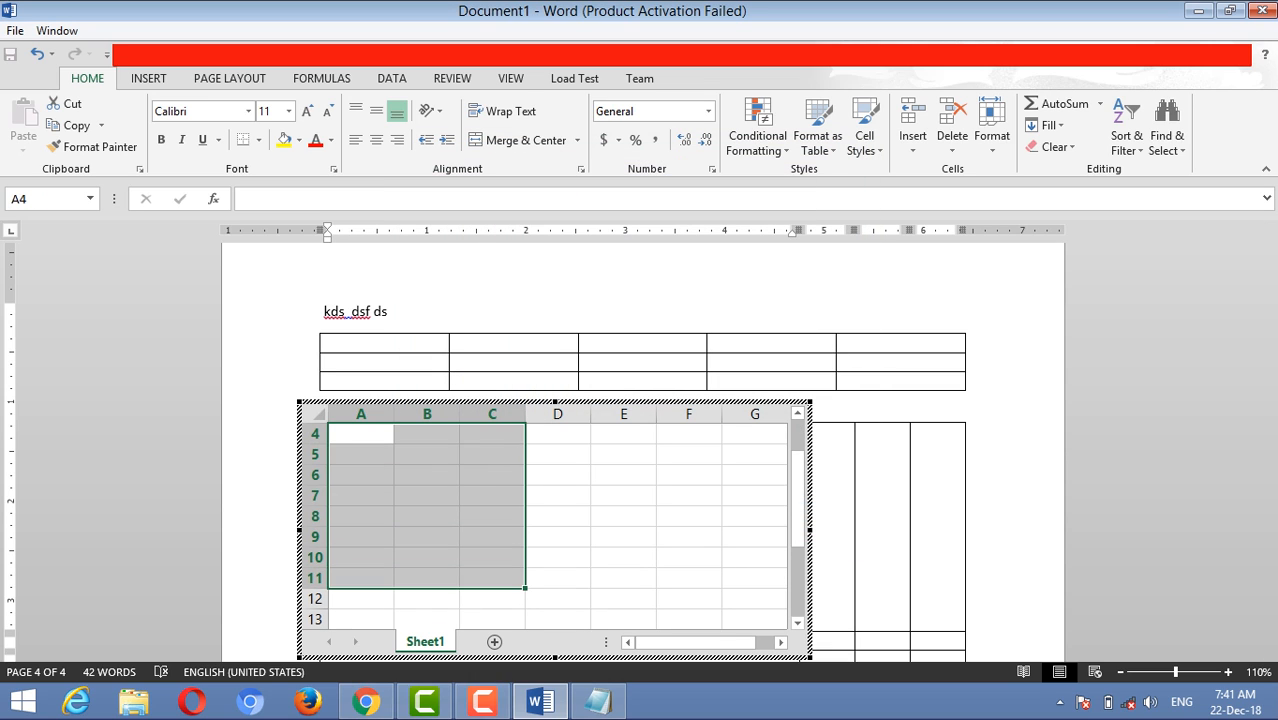
click(427, 455)
click(361, 434)
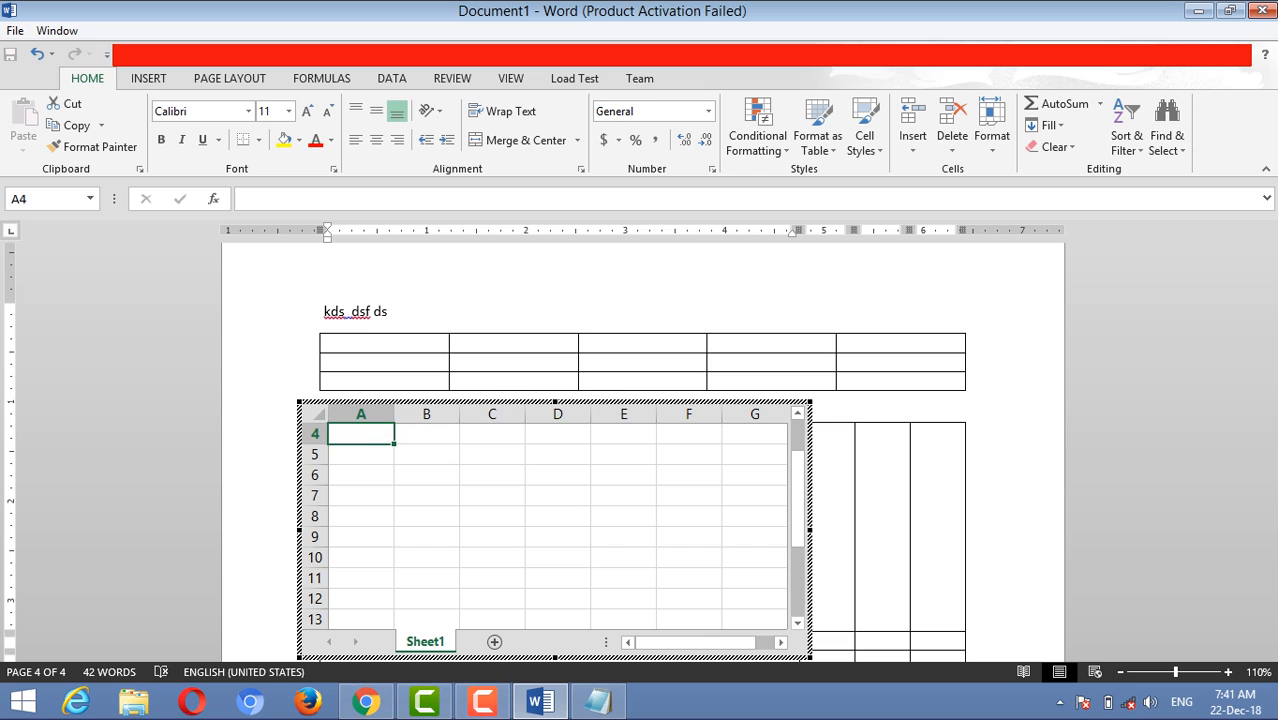
text(Name)
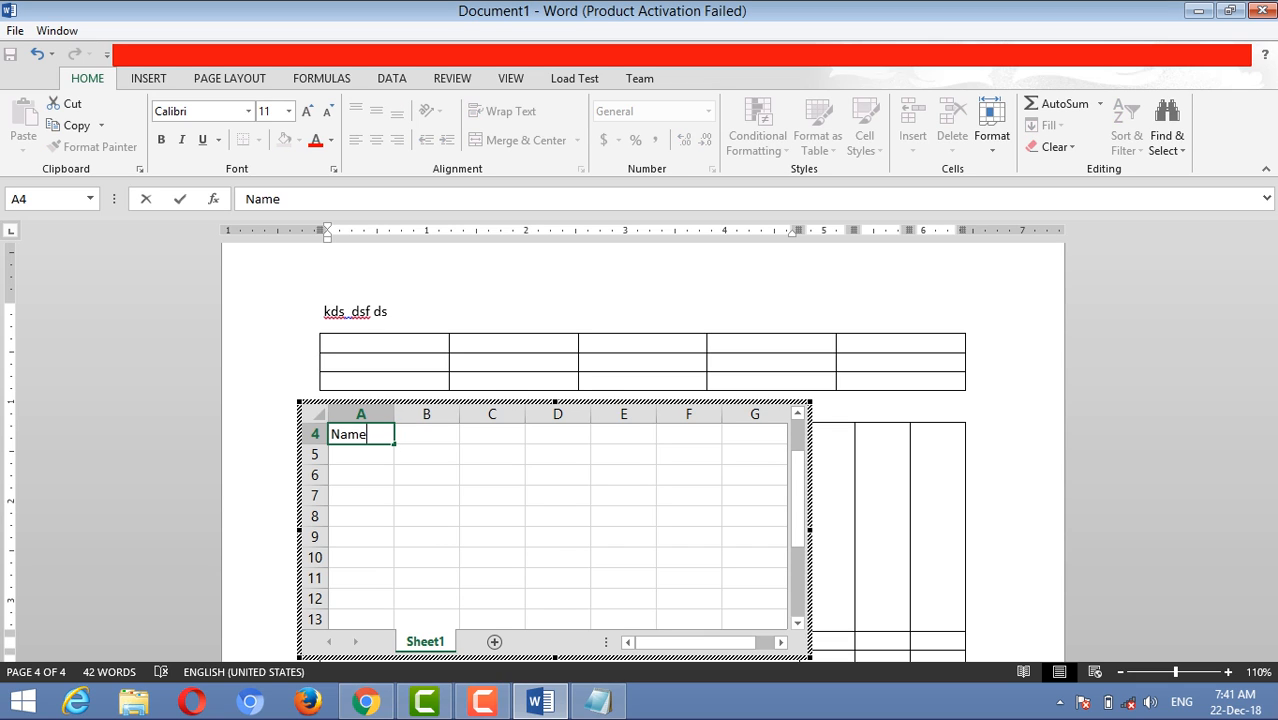
key(Tab)
text(class)
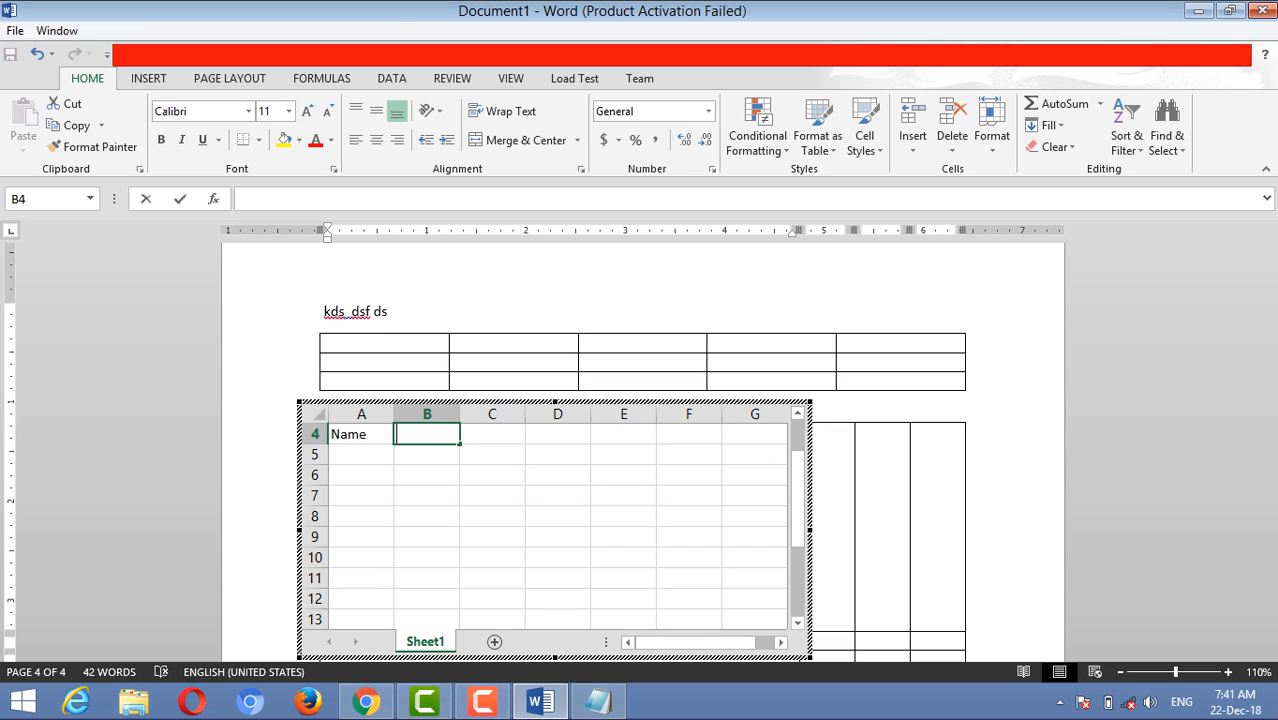
key(Tab)
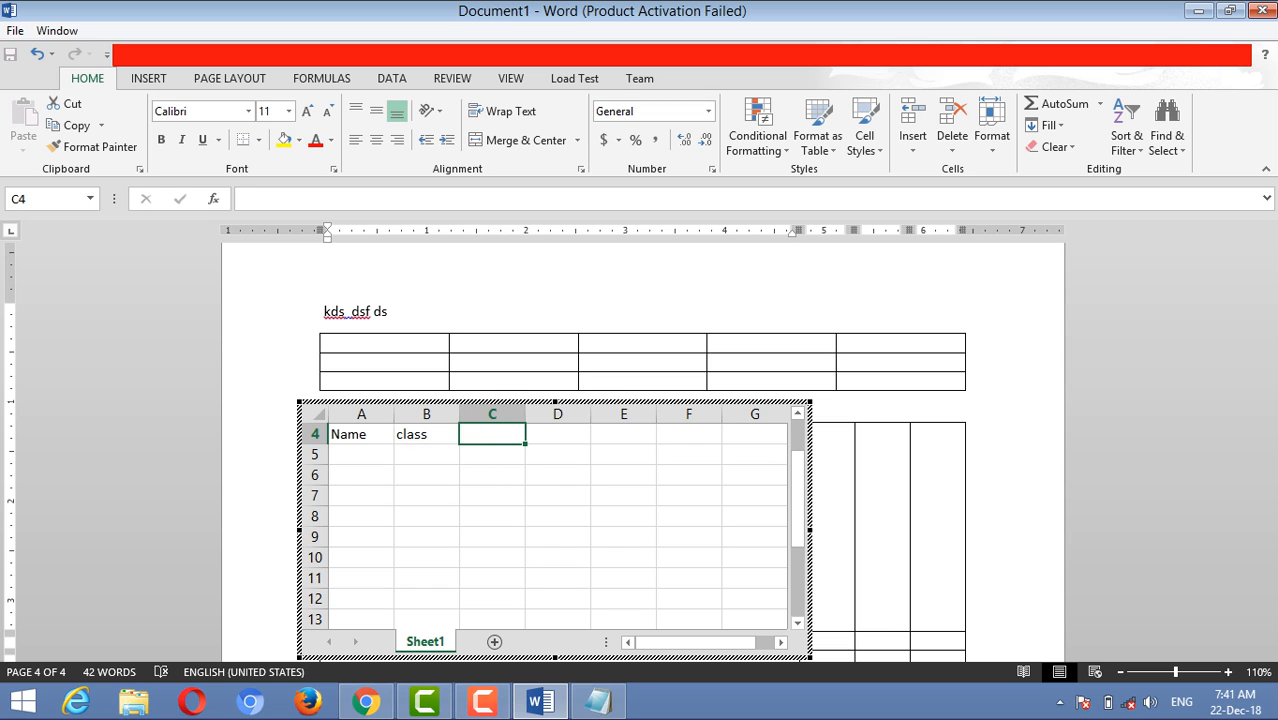
text(dob)
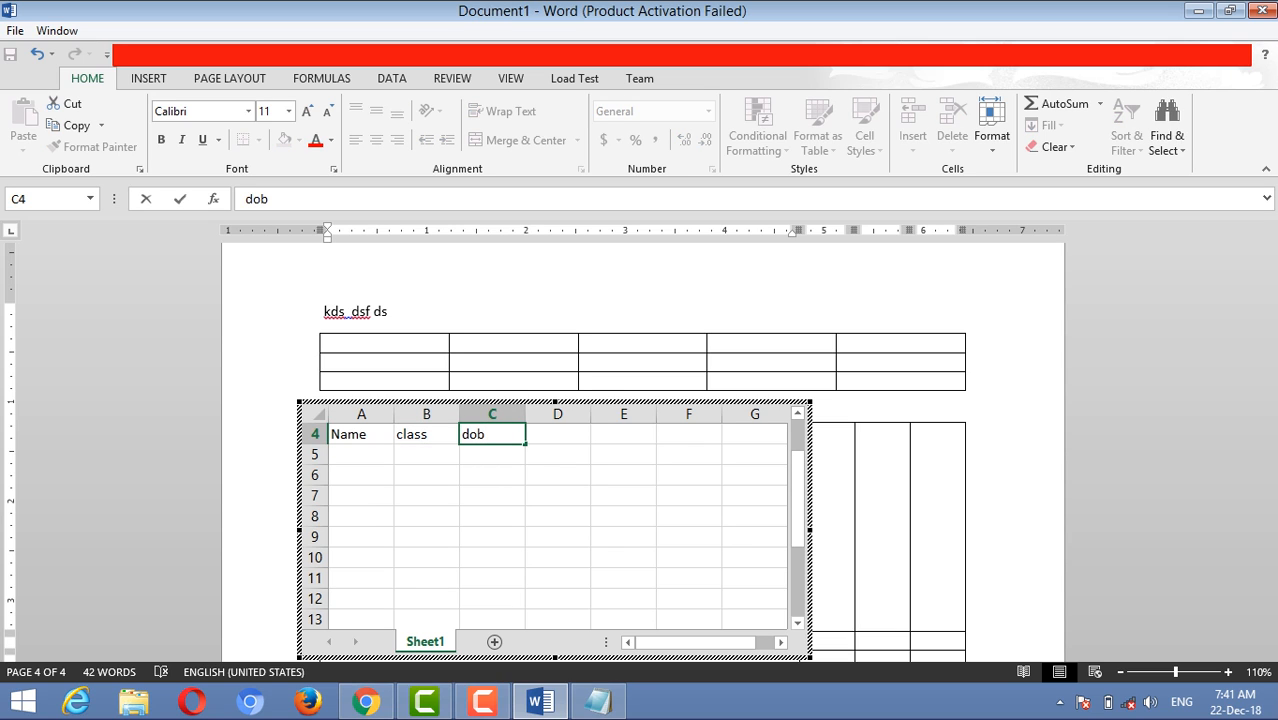
key(Down)
key(Left)
key(Left)
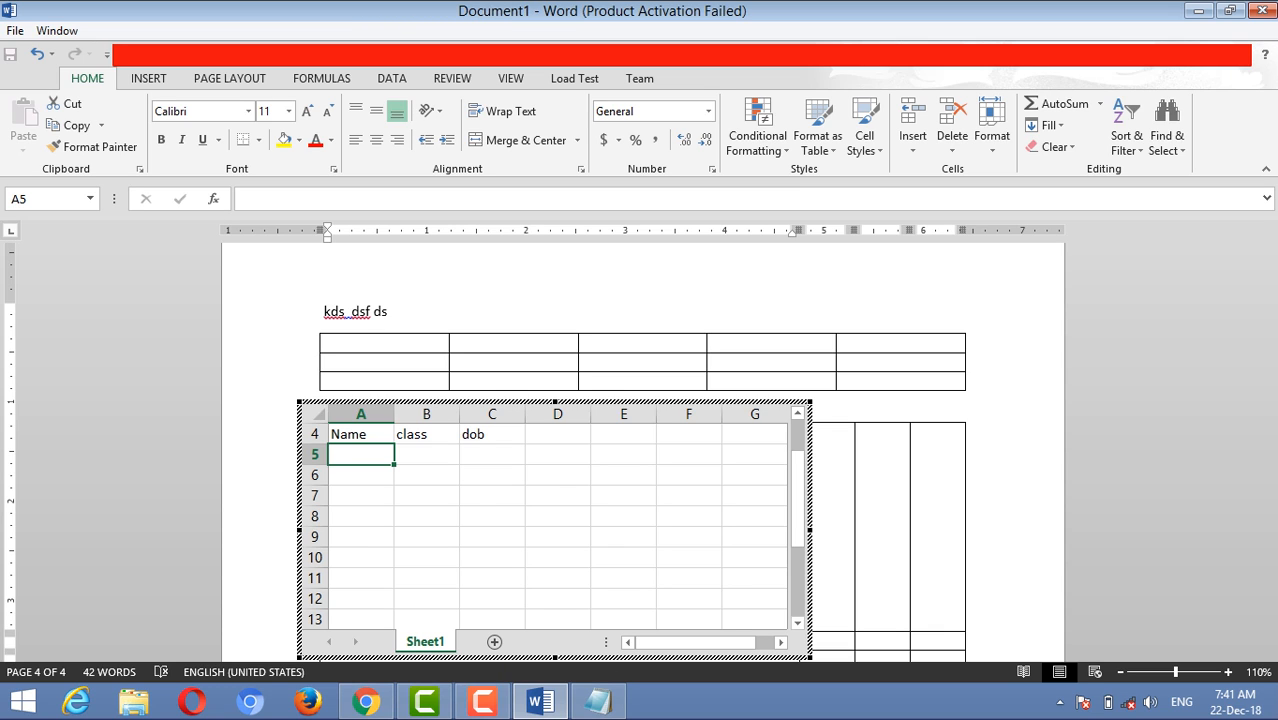
Step: Fill row 5 of the embedded spreadsheet with the name a, the class 12th and a date of birth
text(a)
key(Tab)
text(12th)
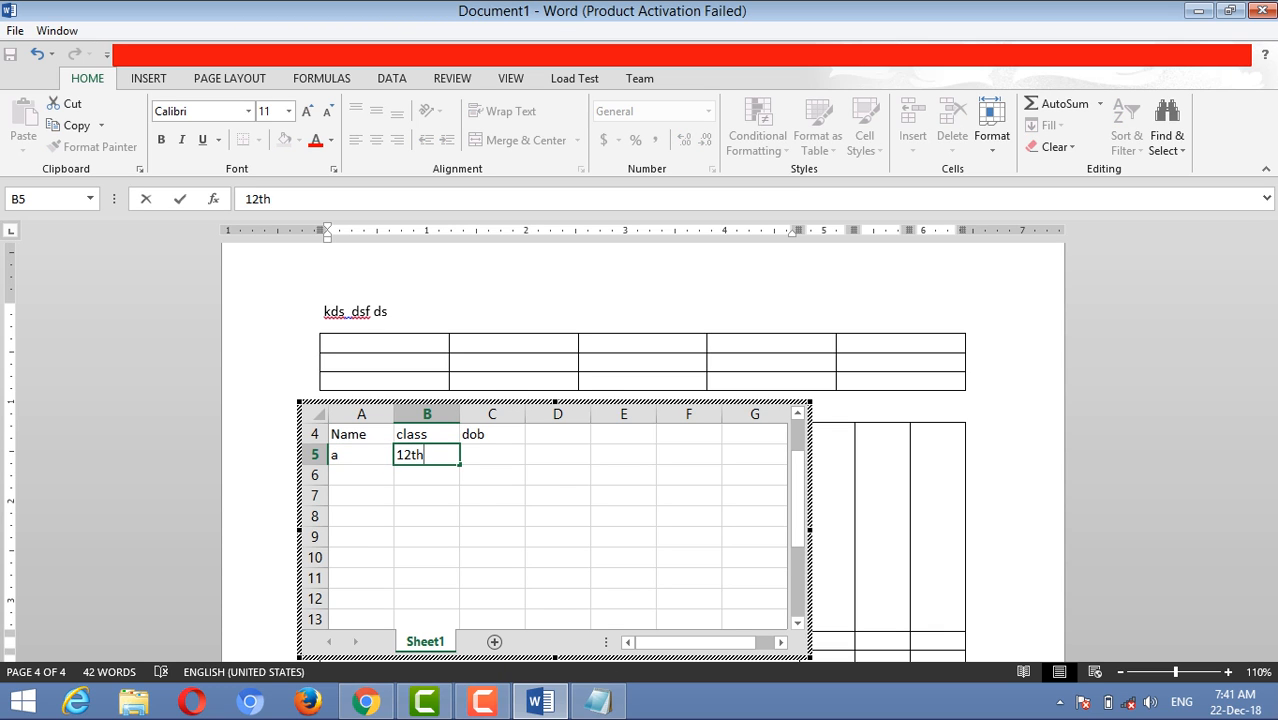
key(Tab)
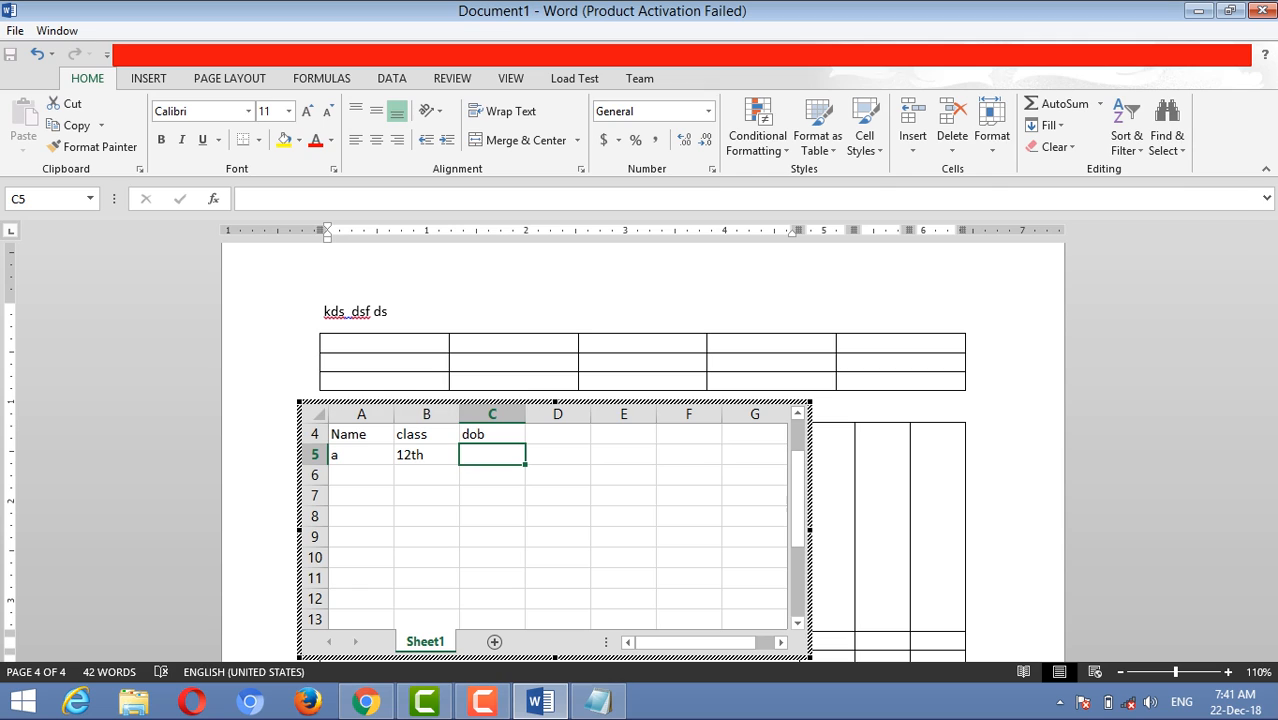
text(12)
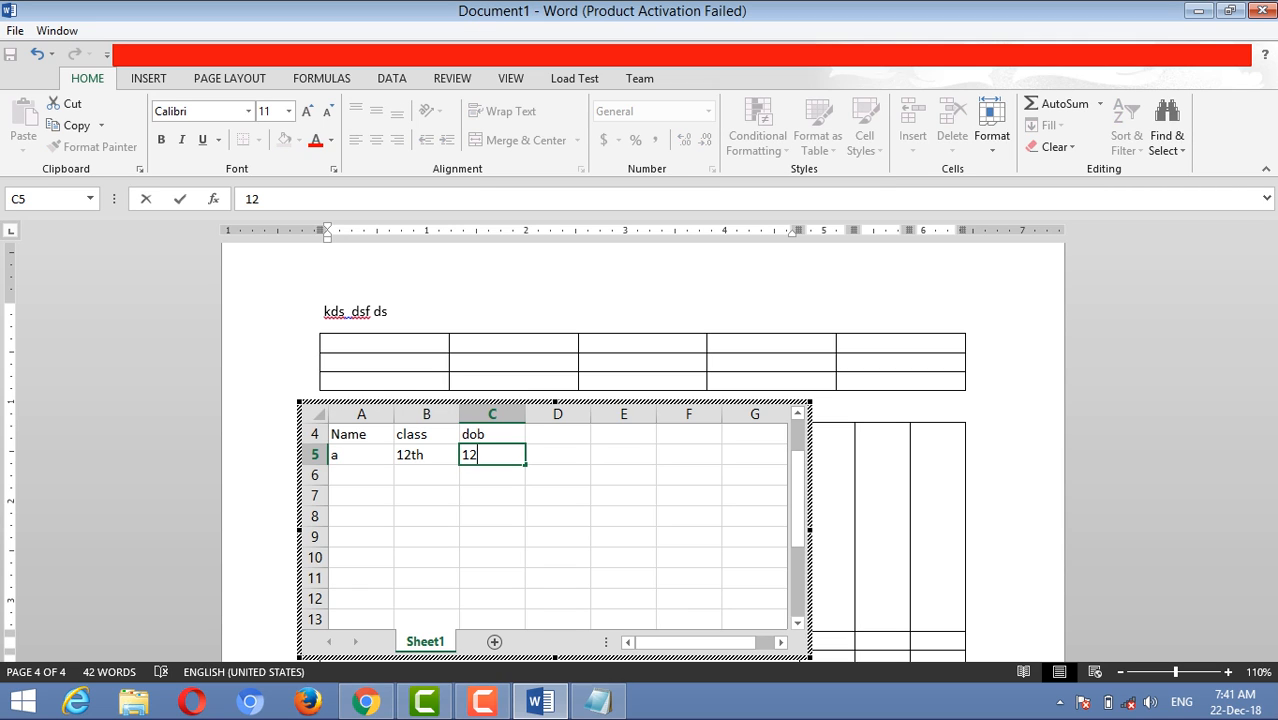
text(/12/2006)
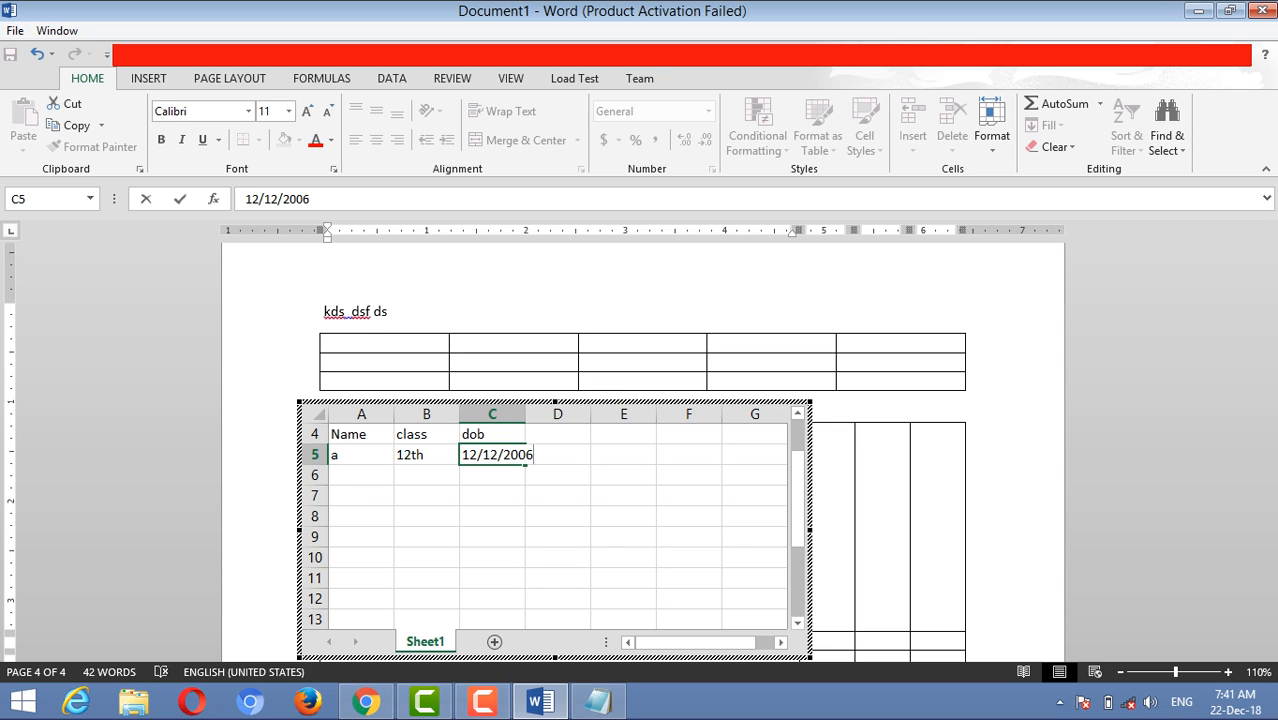
key(Return)
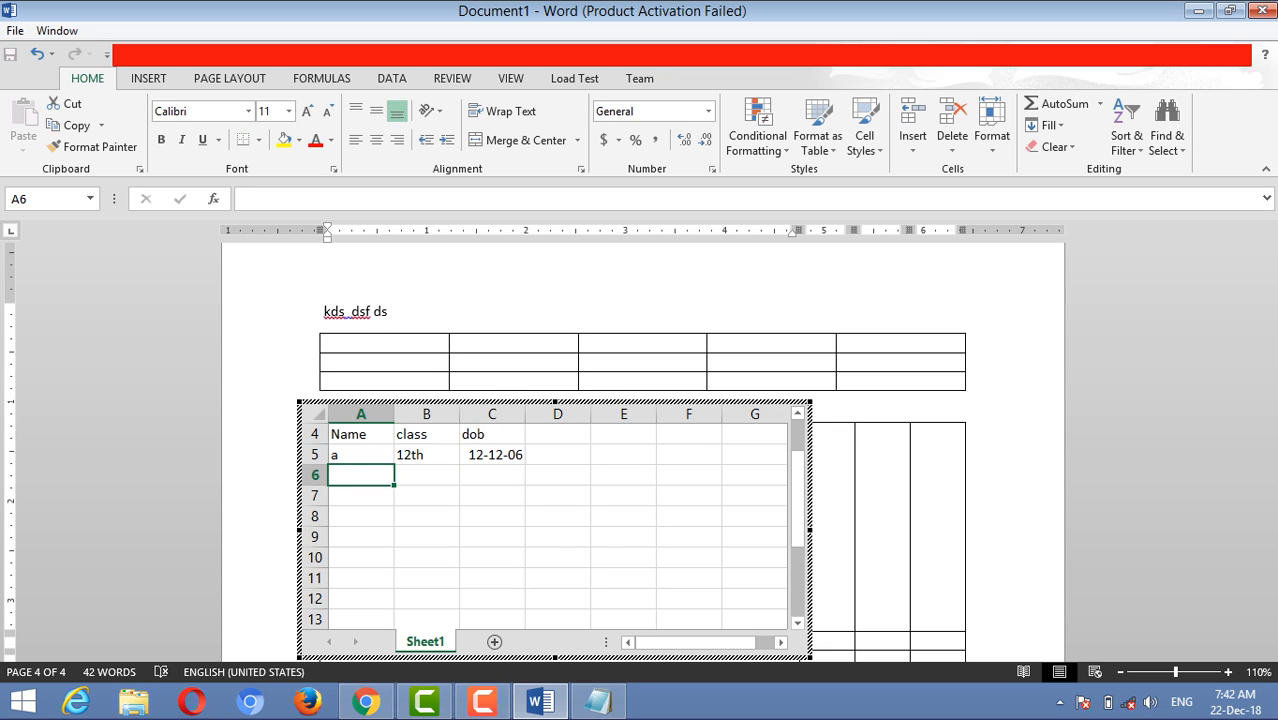
Step: Enter sample text in row 6: ewr in A6, ew in B6 and w in D6
text(ewr)
key(Tab)
text(ew)
key(Tab)
key(Tab)
text(w)
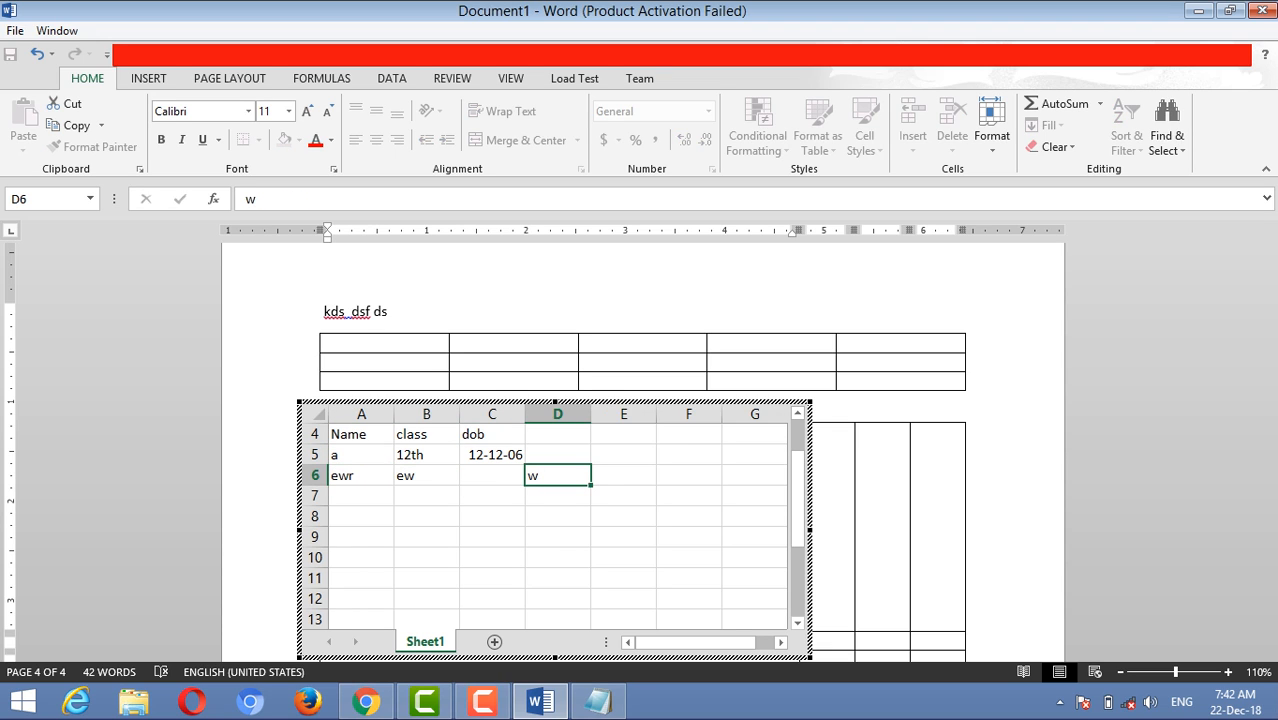
key(Return)
Step: Fill cells A7 to D7 with the sample entries we, we, w and e
key(Left)
text(we)
key(Left)
text(we)
key(Tab)
key(Tab)
text(w)
key(Tab)
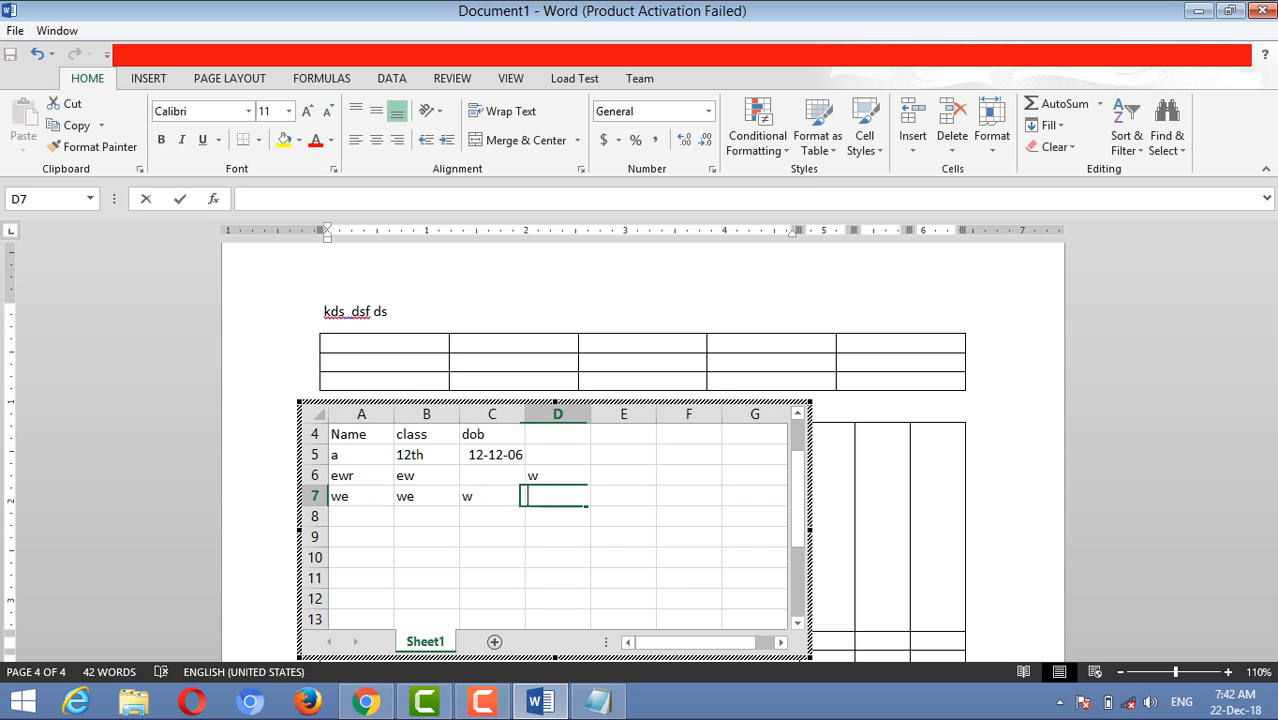
text(e)
key(Return)
Step: Fill cells A8 to C8 with the sample entries we, we and ew
key(Left)
key(Right)
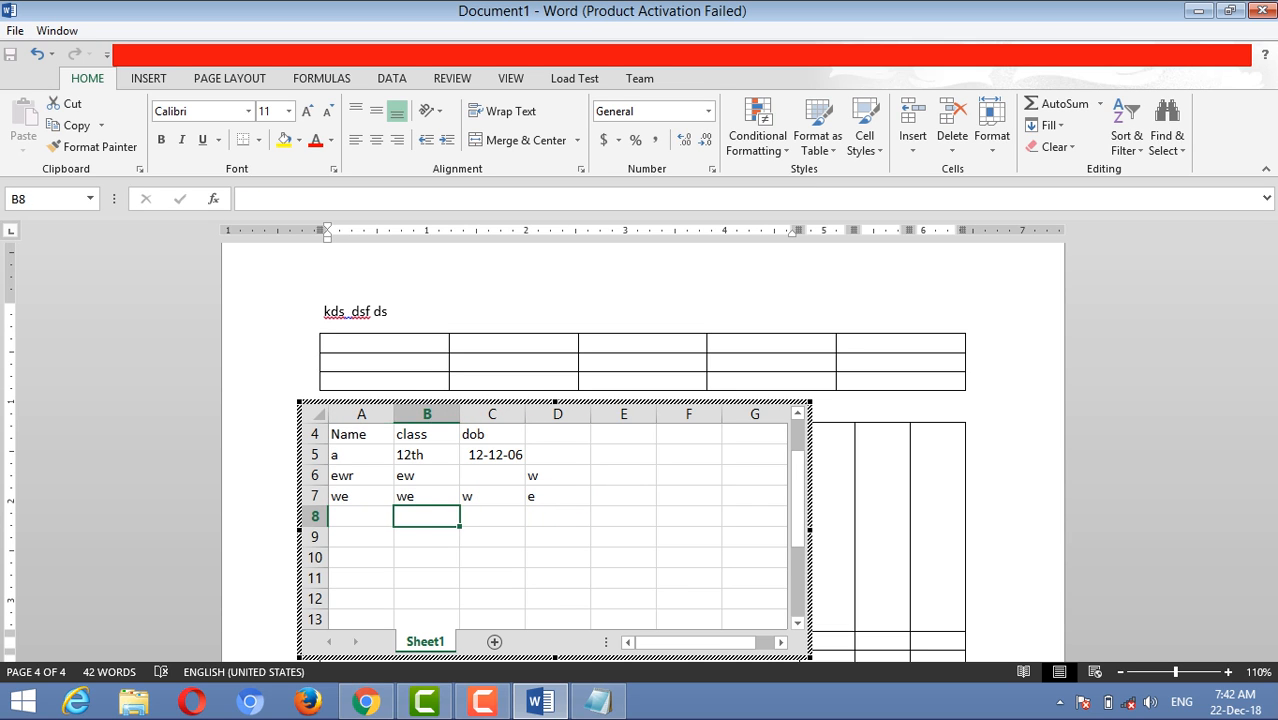
key(Left)
text(we)
key(Tab)
text(we)
key(Tab)
text(ew)
key(Tab)
Step: Extend the date in C5 down through C8 as a date series
key(Up)
key(Up)
key(Up)
key(Left)
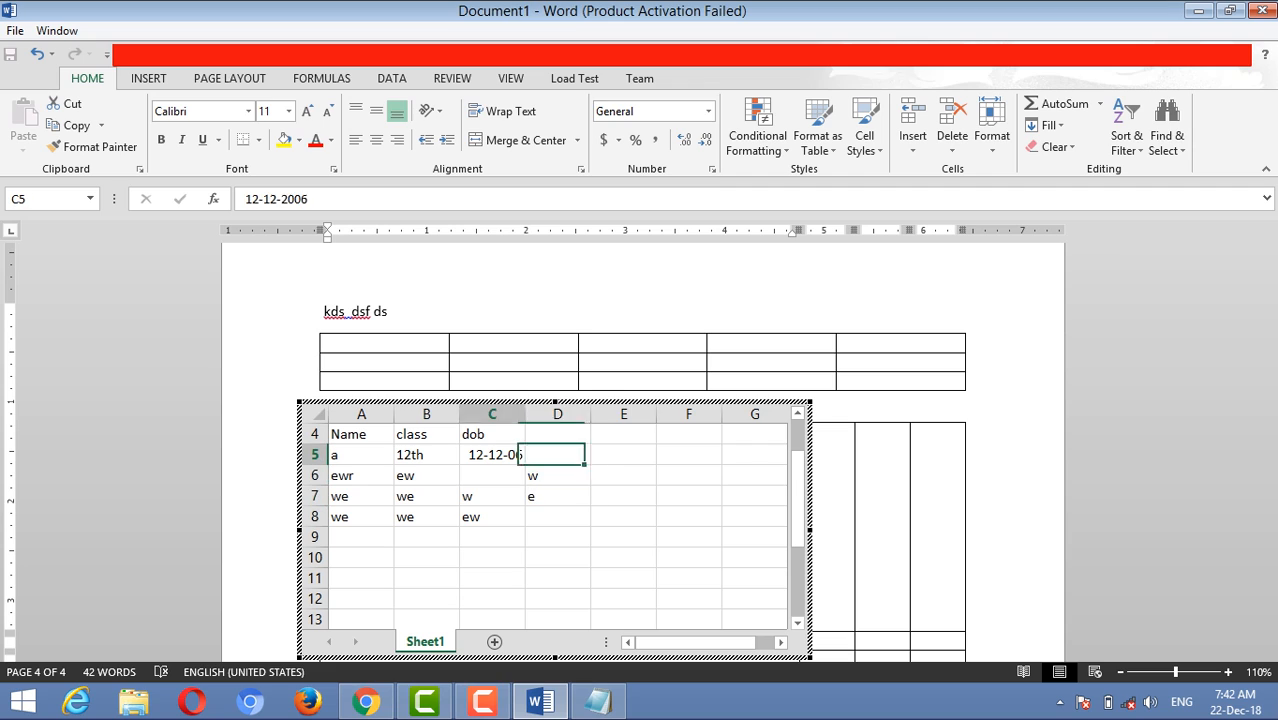
key(Left)
key(Right)
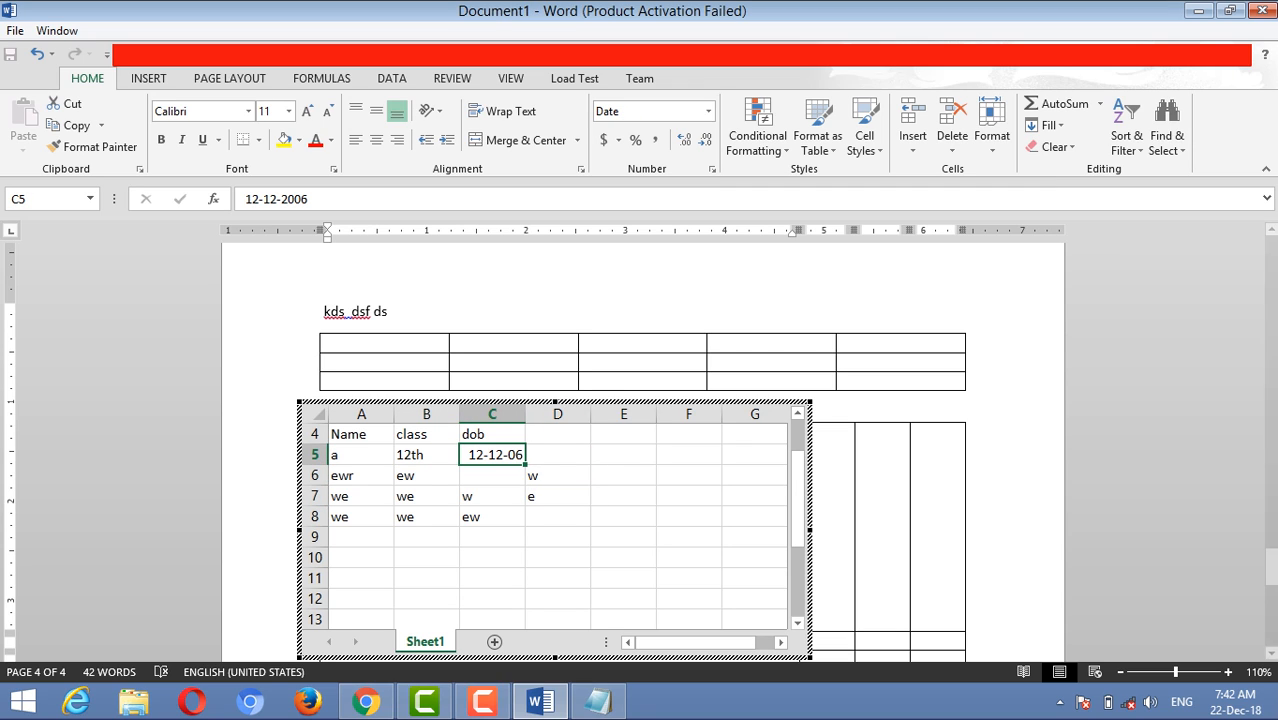
drag(525, 464, 525, 522)
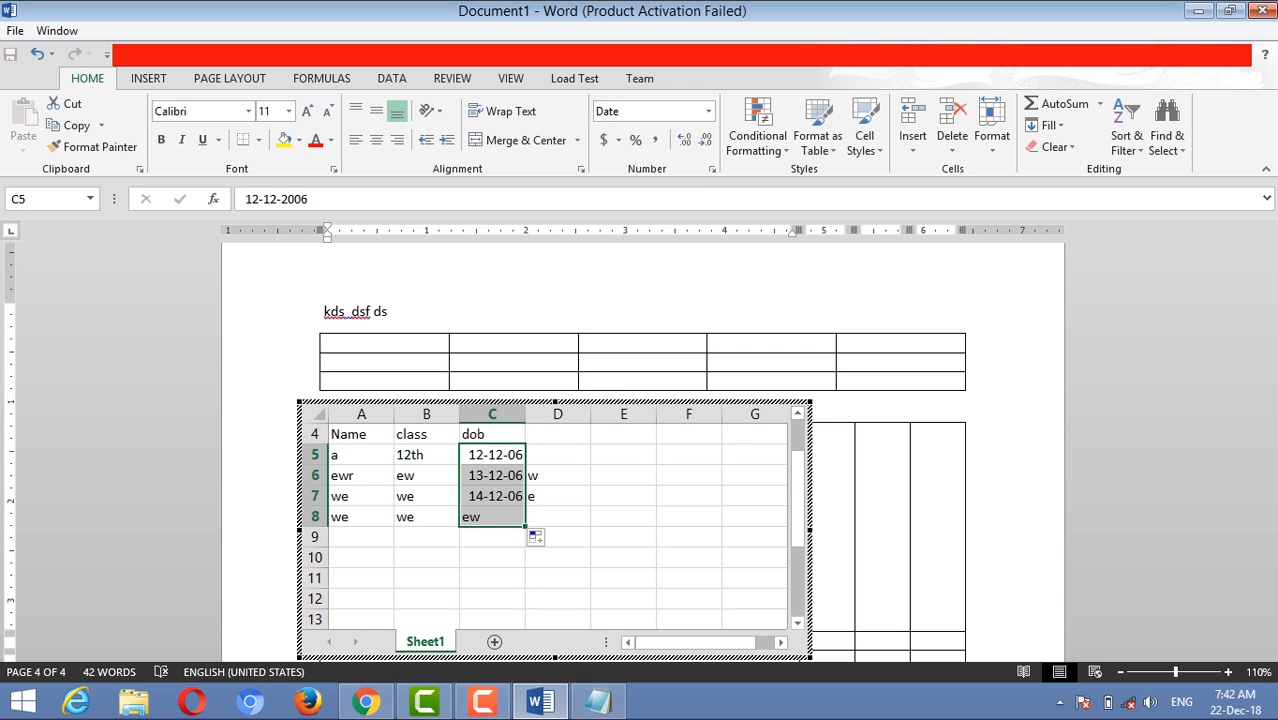
click(541, 538)
click(755, 557)
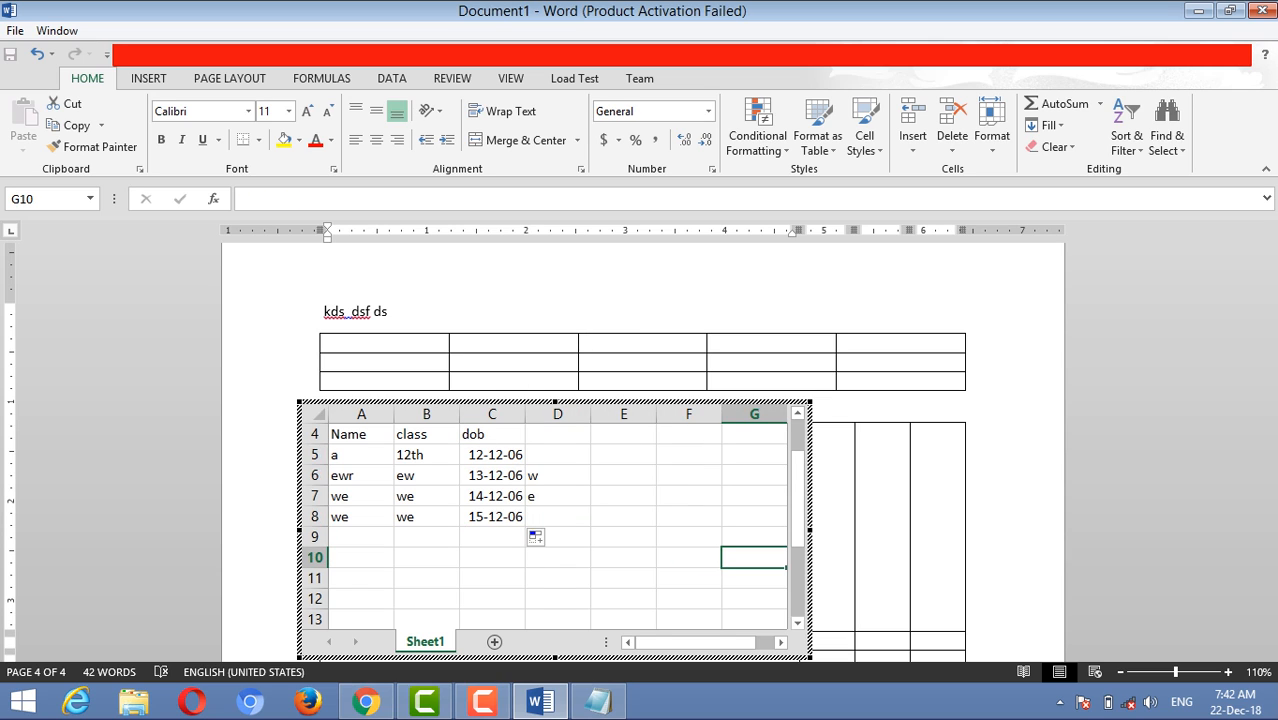
Step: Clear the stray entries in D5:D8 and return from the embedded spreadsheet to the document
drag(558, 455, 558, 517)
key(Delete)
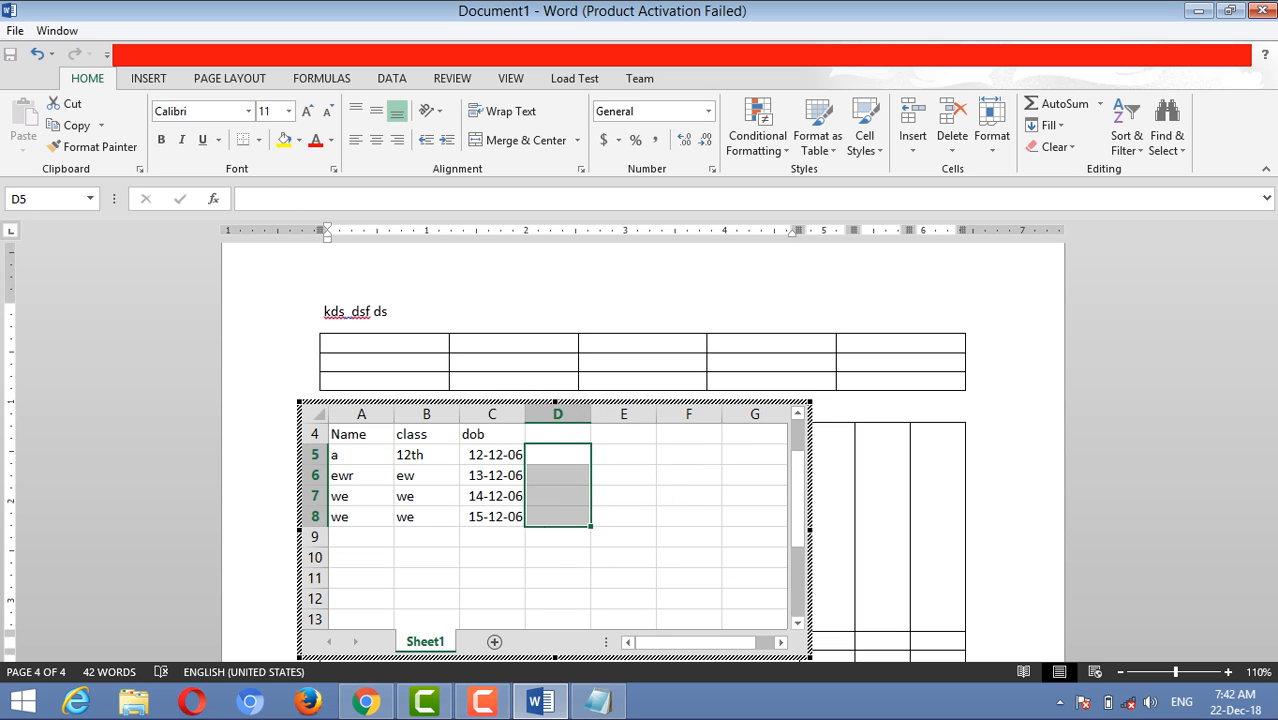
click(643, 332)
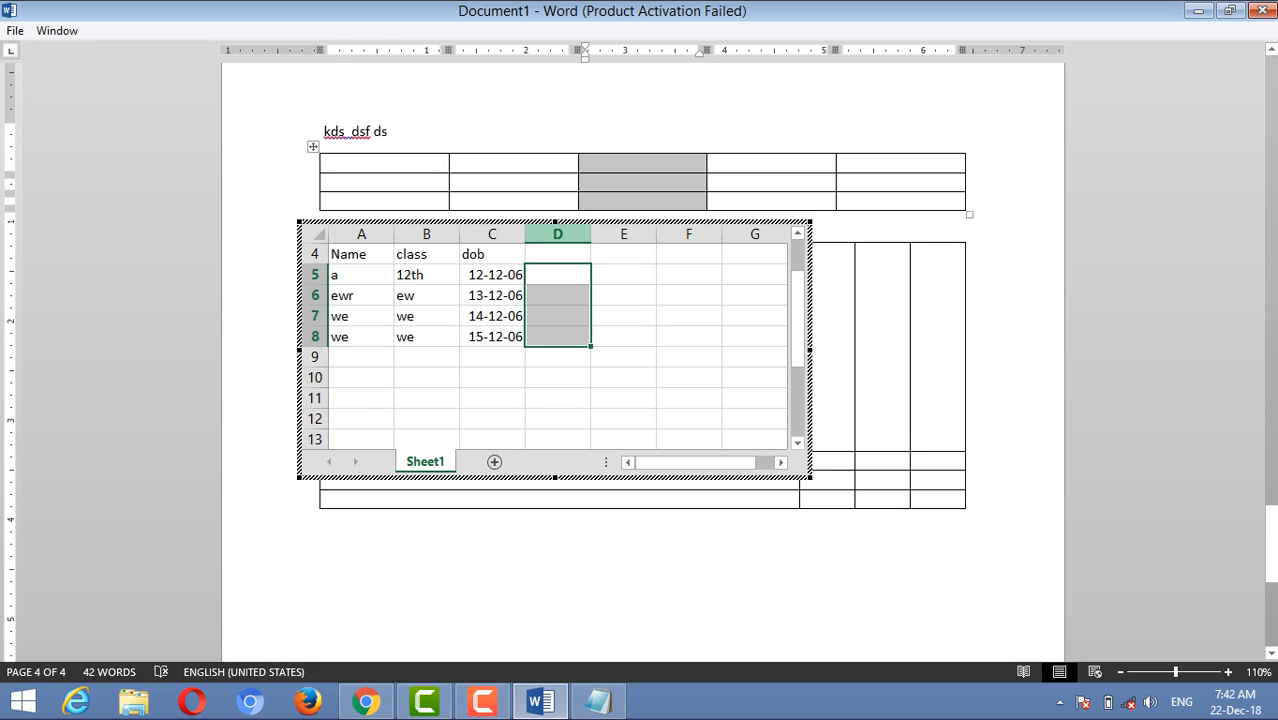
scroll(643, 332, down, 2)
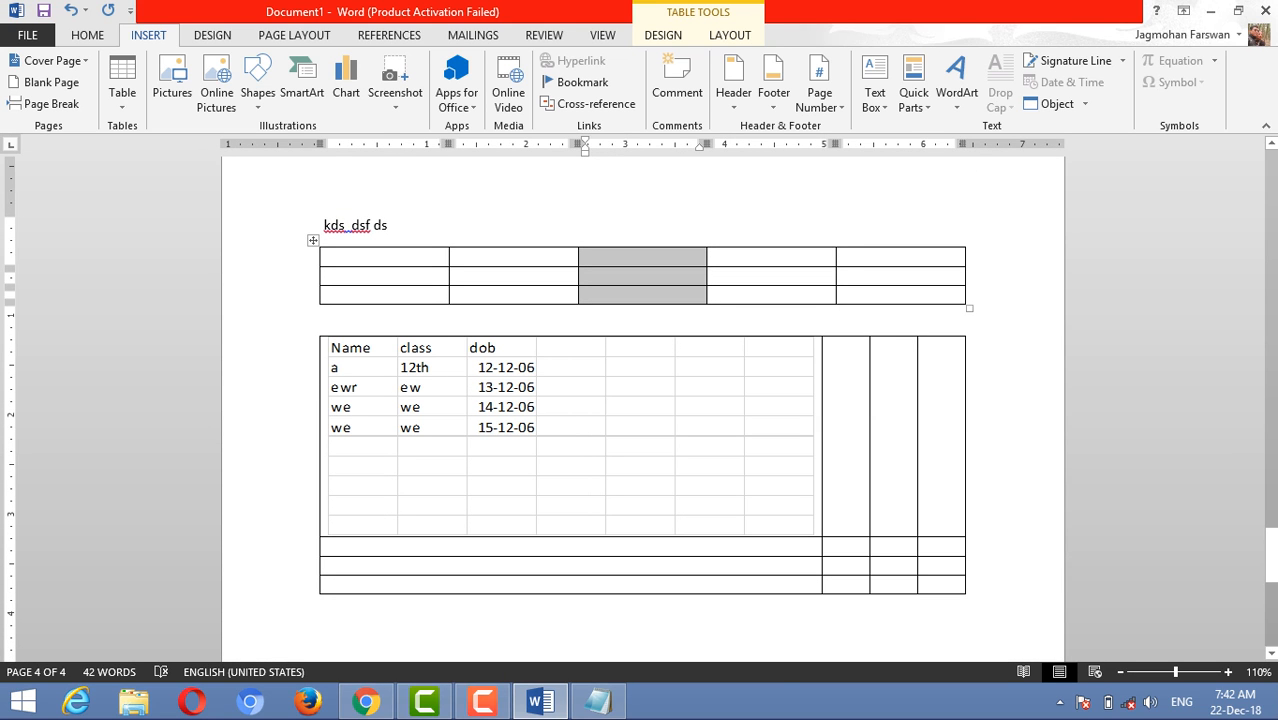
Step: Move the table containing the embedded spreadsheet lower and further right on the page
click(571, 437)
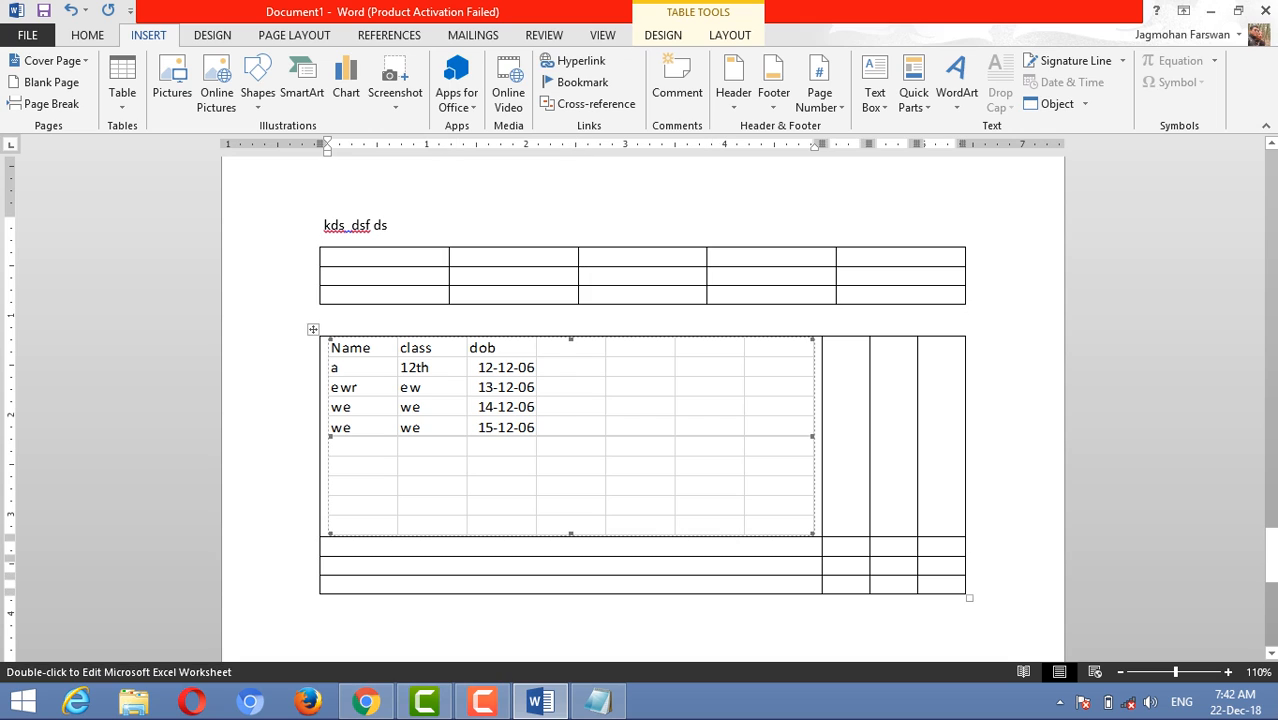
drag(313, 329, 384, 617)
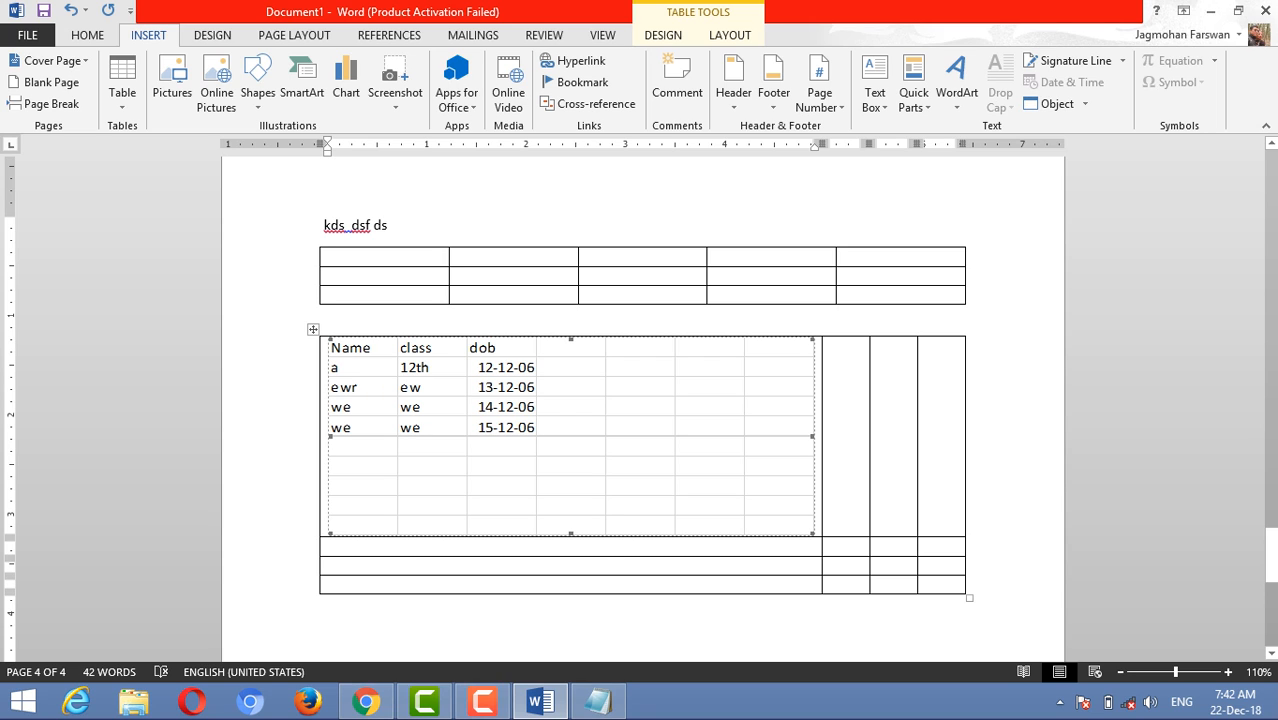
drag(313, 329, 383, 358)
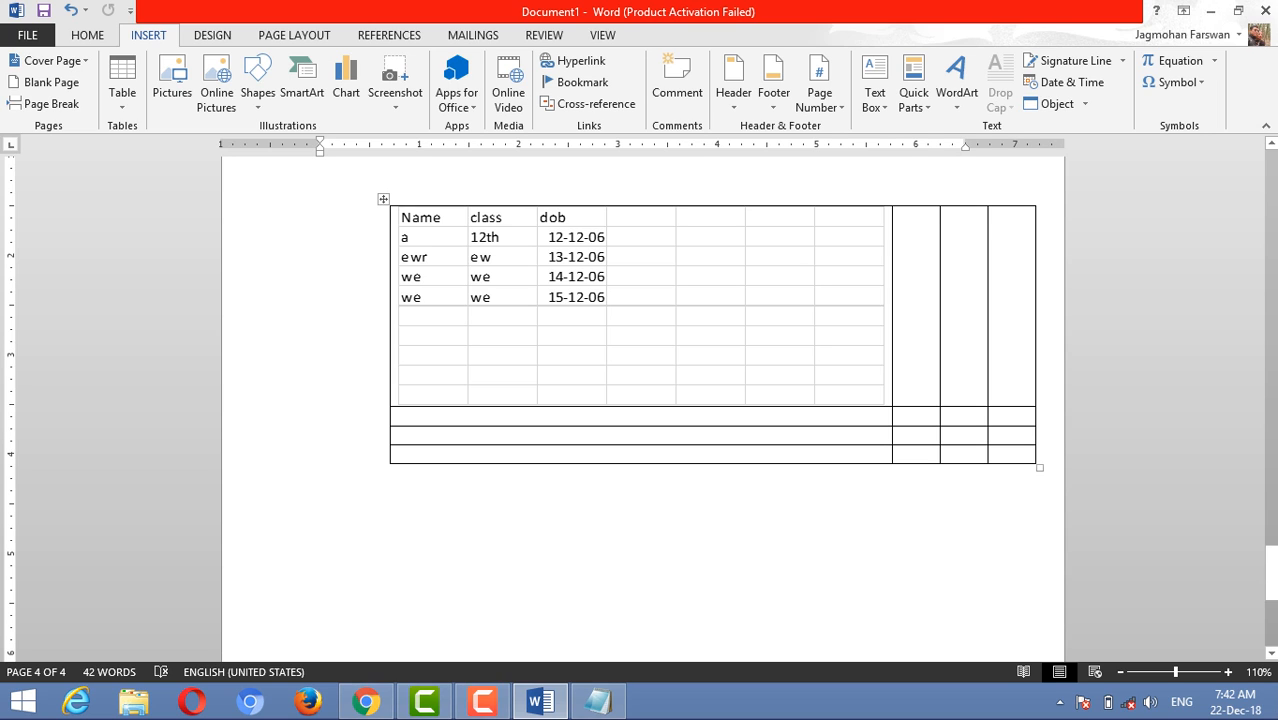
Step: Clear the contents of the moved table, including the embedded spreadsheet, and select the whole table again
click(383, 199)
key(Delete)
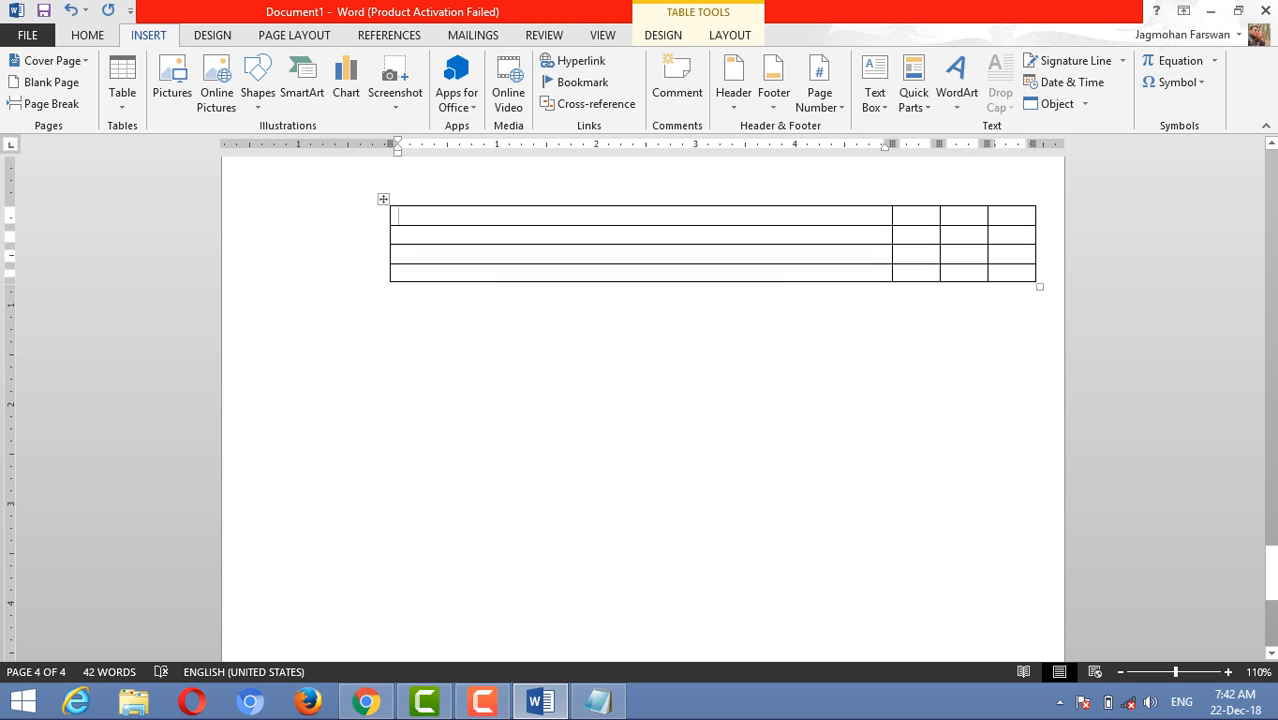
click(321, 186)
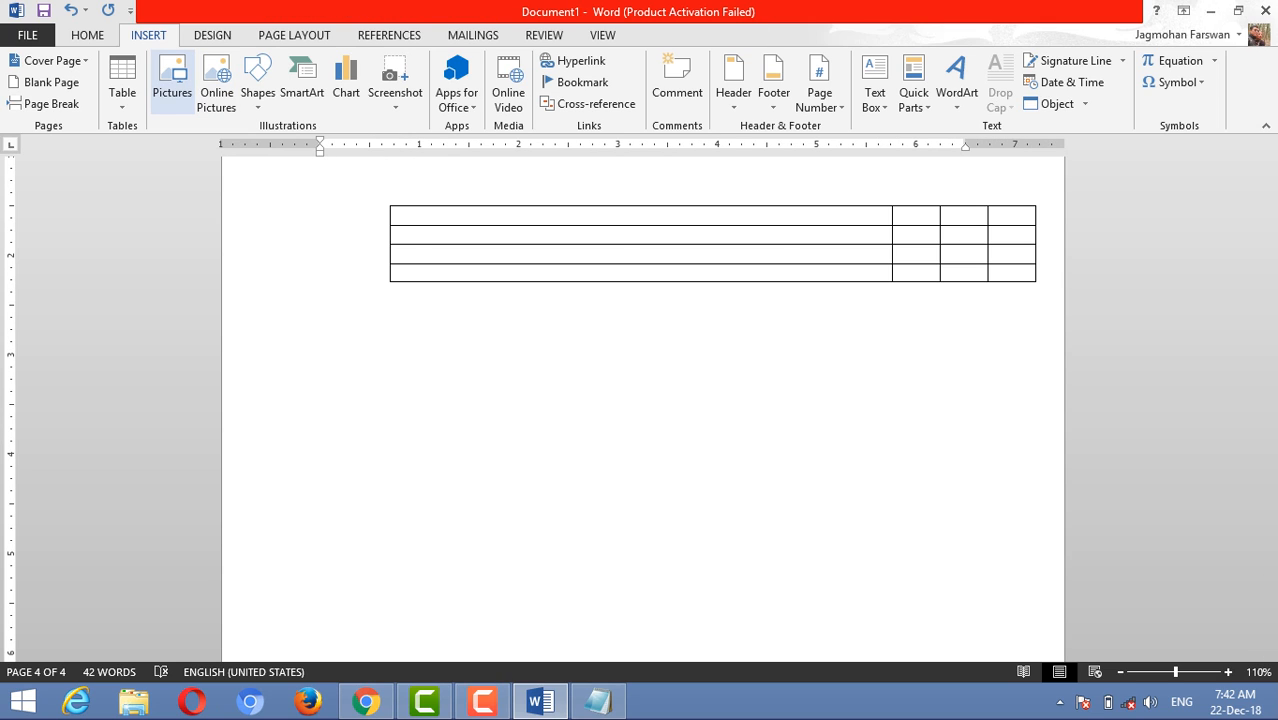
click(383, 199)
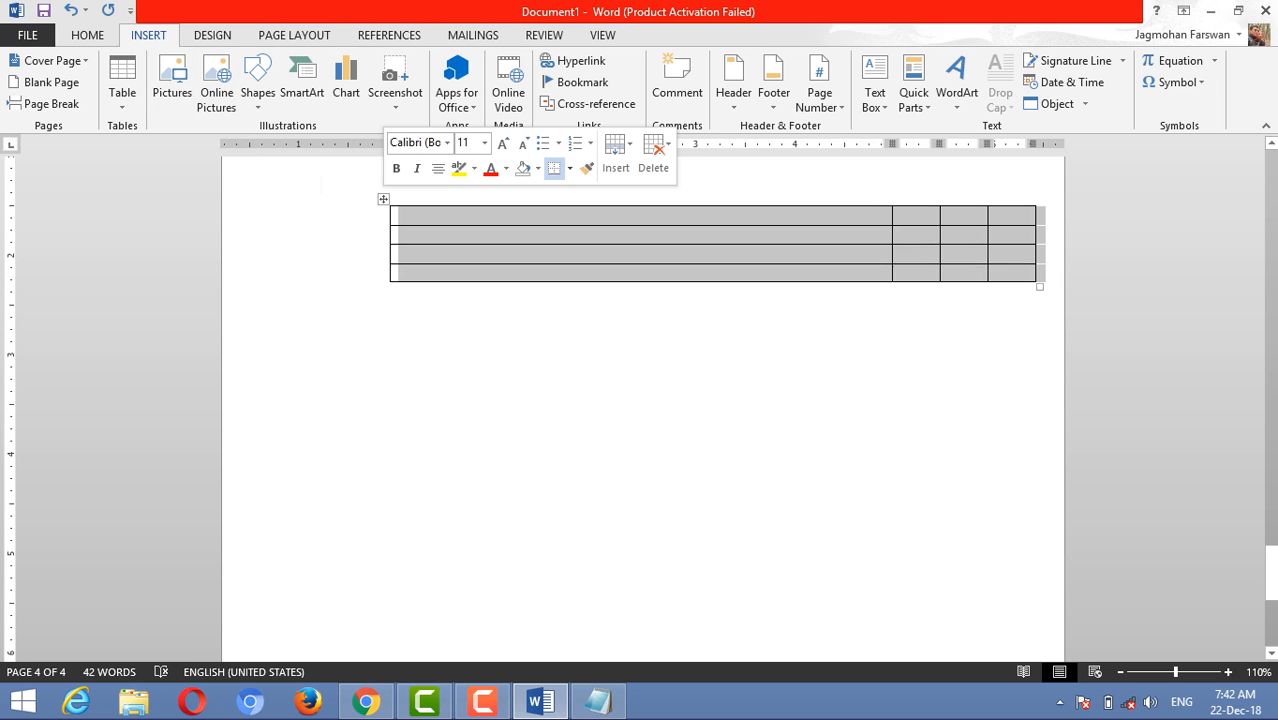
Step: Start inserting a picture in the table's first cell and browse Documents, Pictures and local disks F: and E:
click(402, 216)
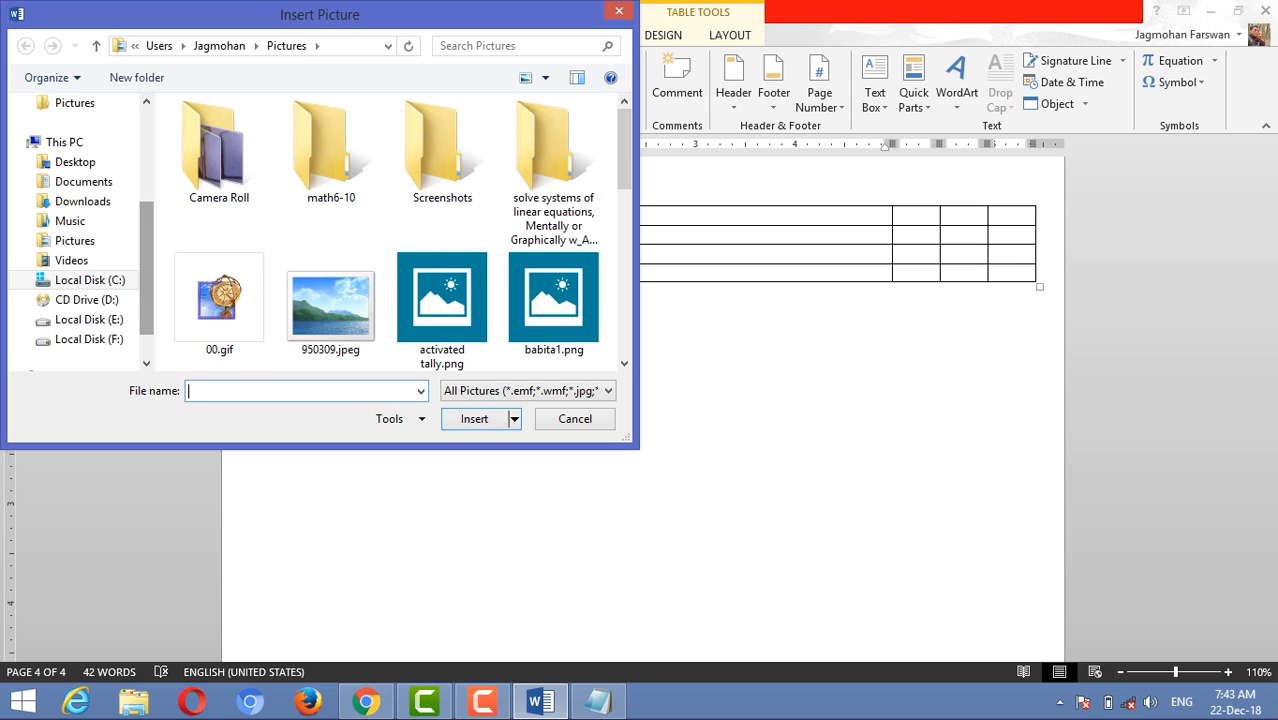
scroll(75, 230, down, 1)
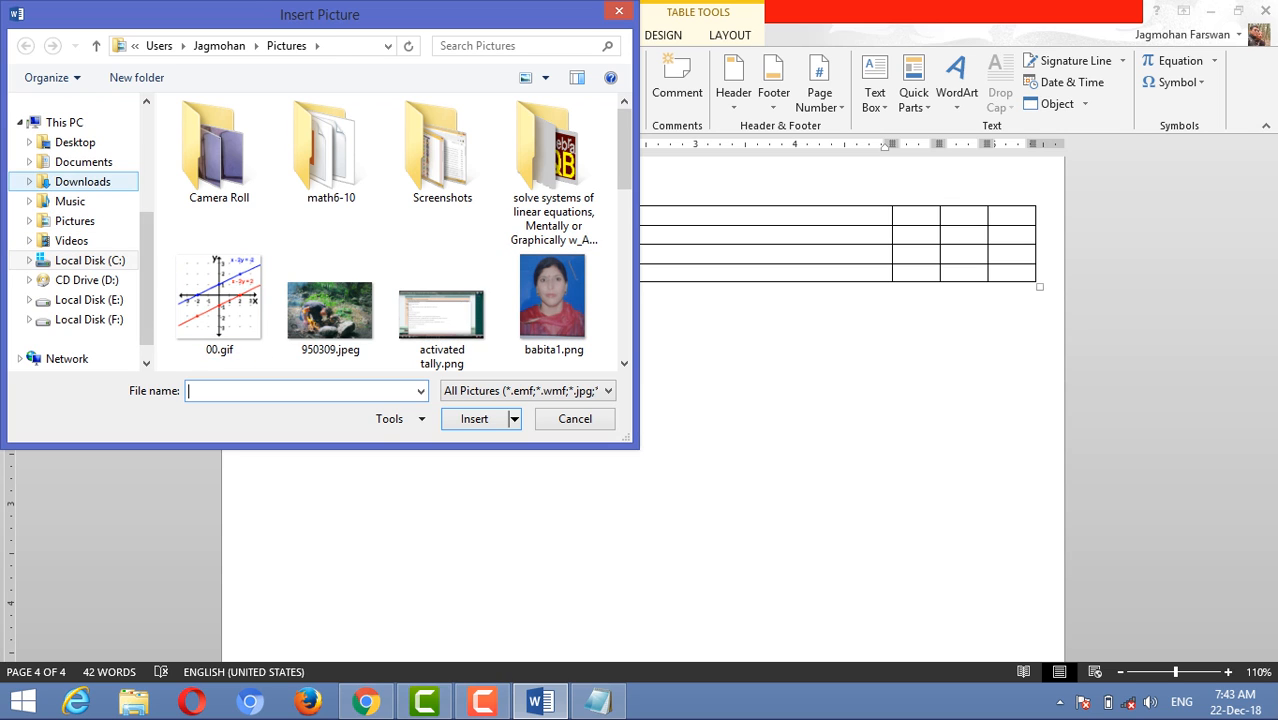
click(84, 162)
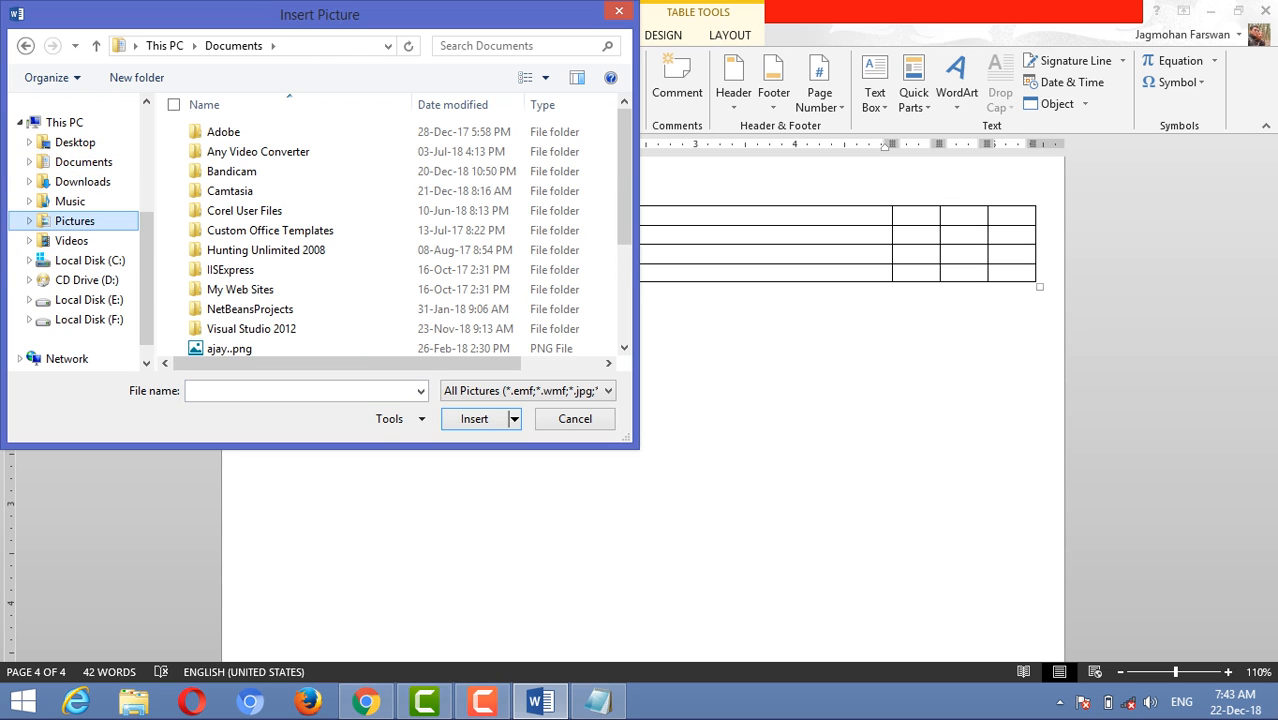
click(75, 221)
click(89, 319)
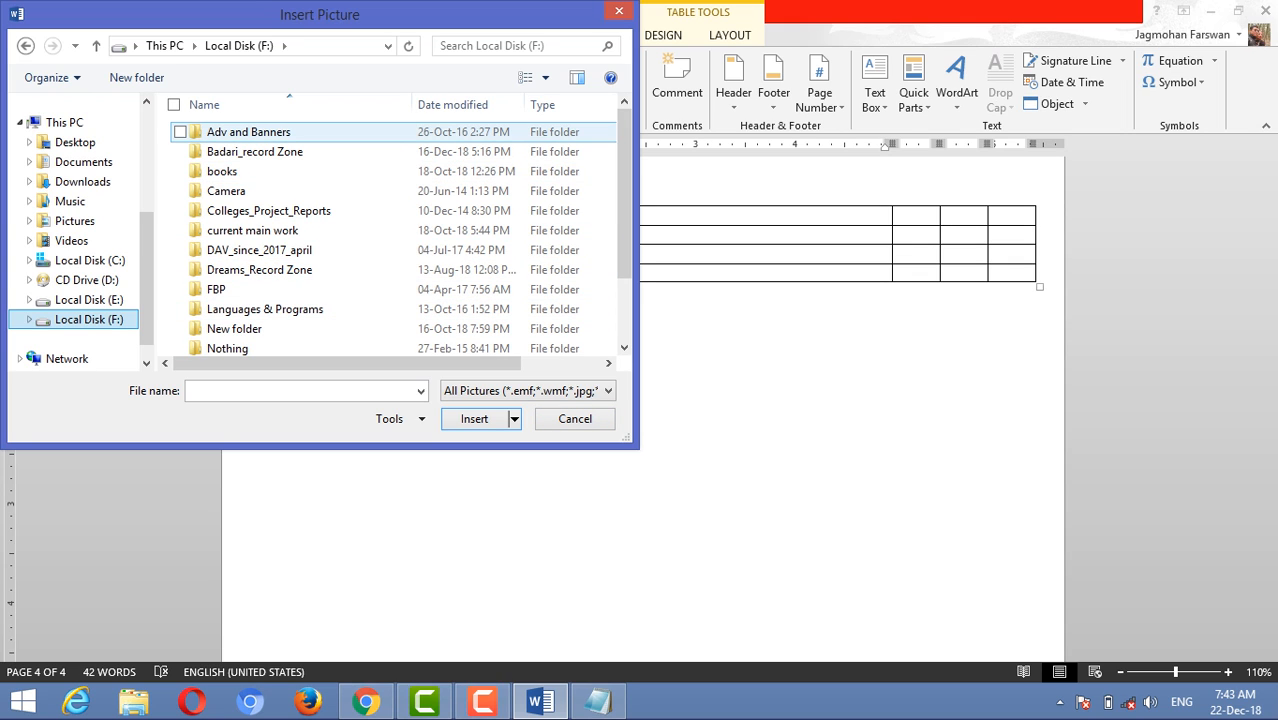
click(89, 299)
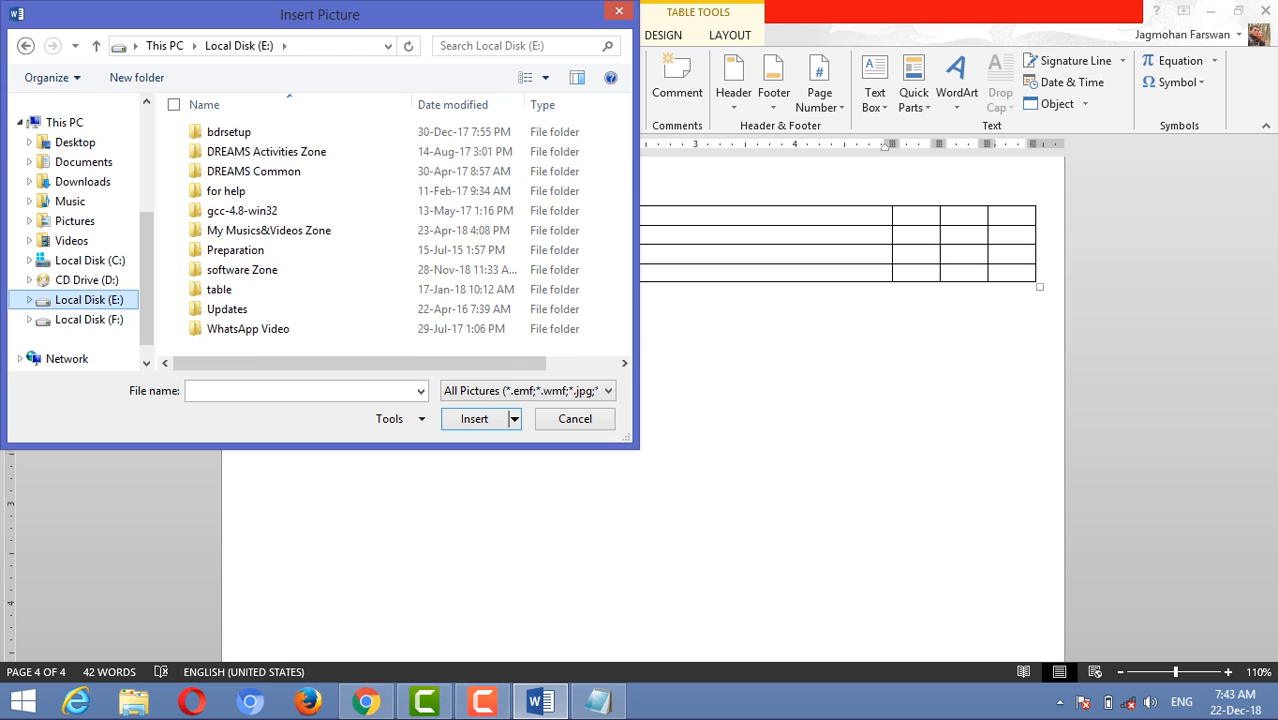
Step: Insert 4.jpg from the Actor image folder under storage pictuers on disk F: into the first cell and delete it again
click(89, 319)
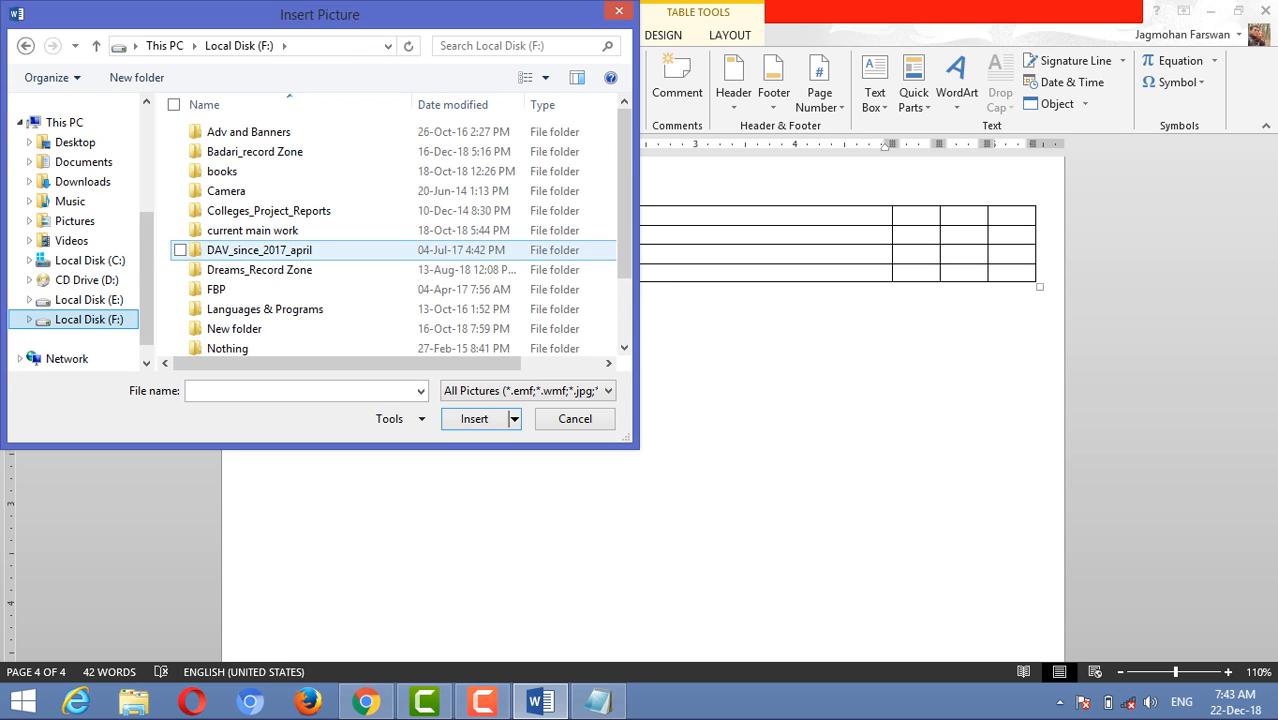
scroll(283, 266, down, 2)
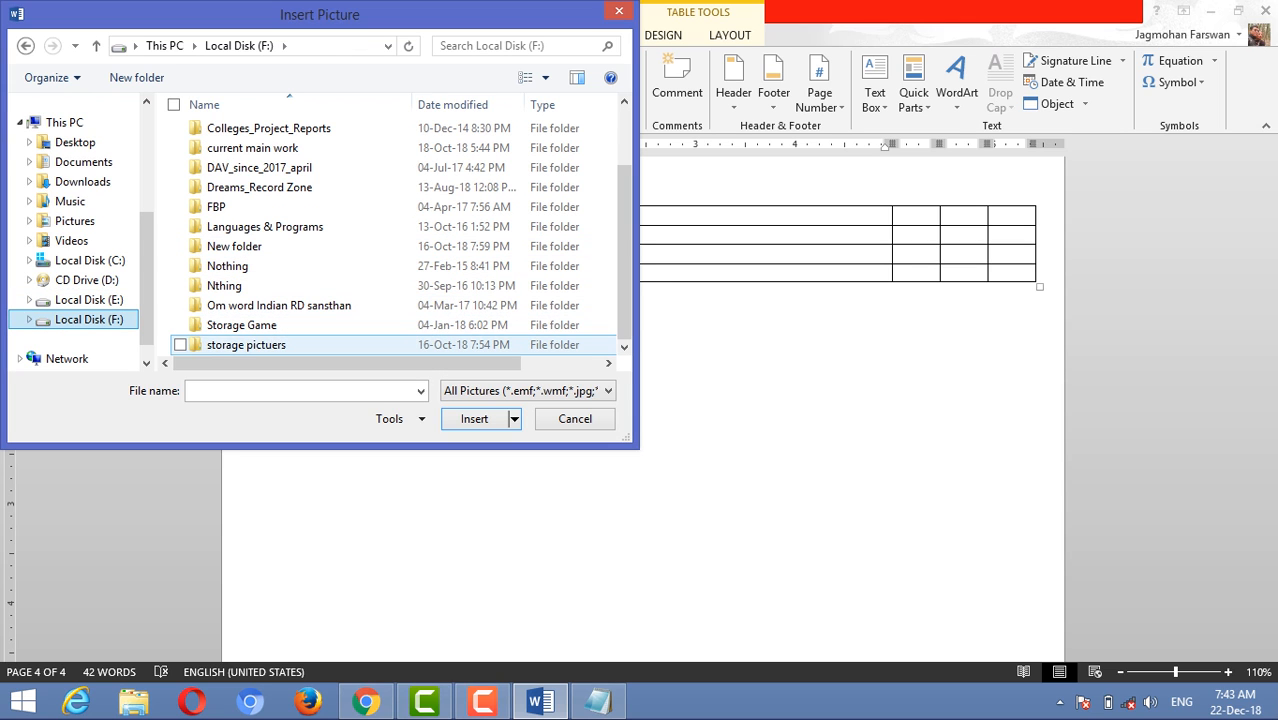
double_click(246, 345)
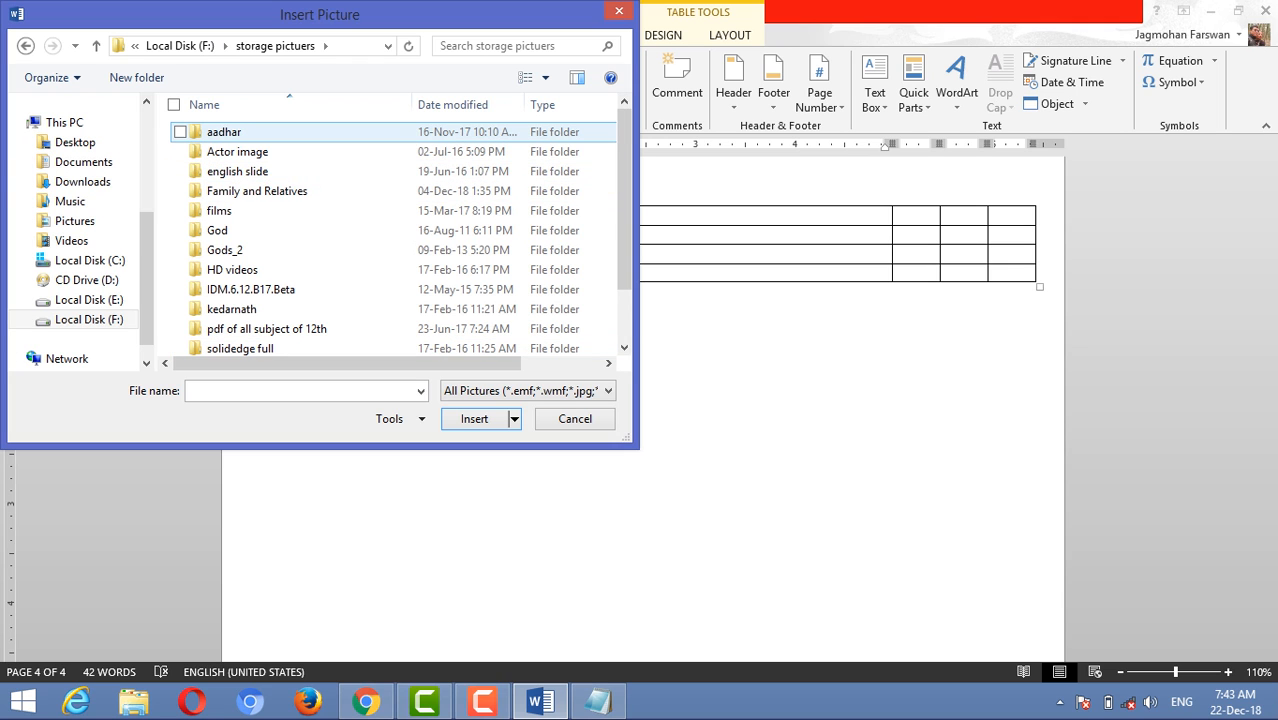
click(237, 151)
double_click(237, 151)
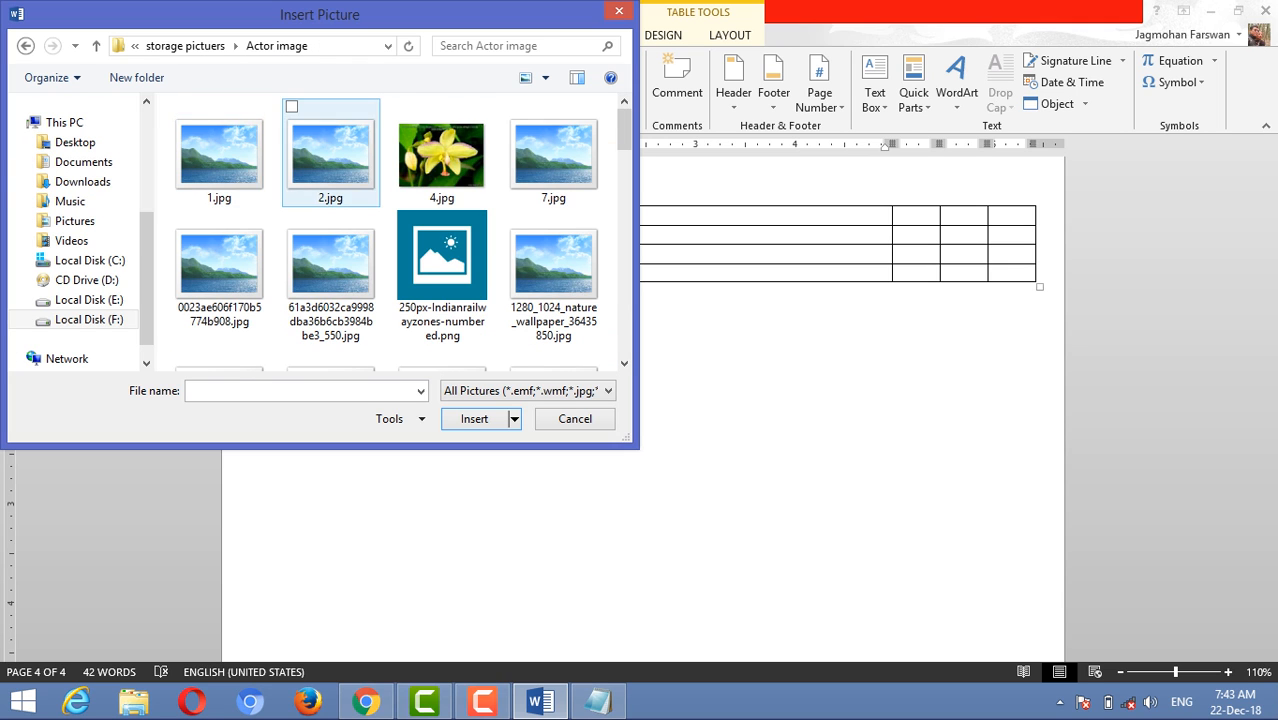
click(575, 419)
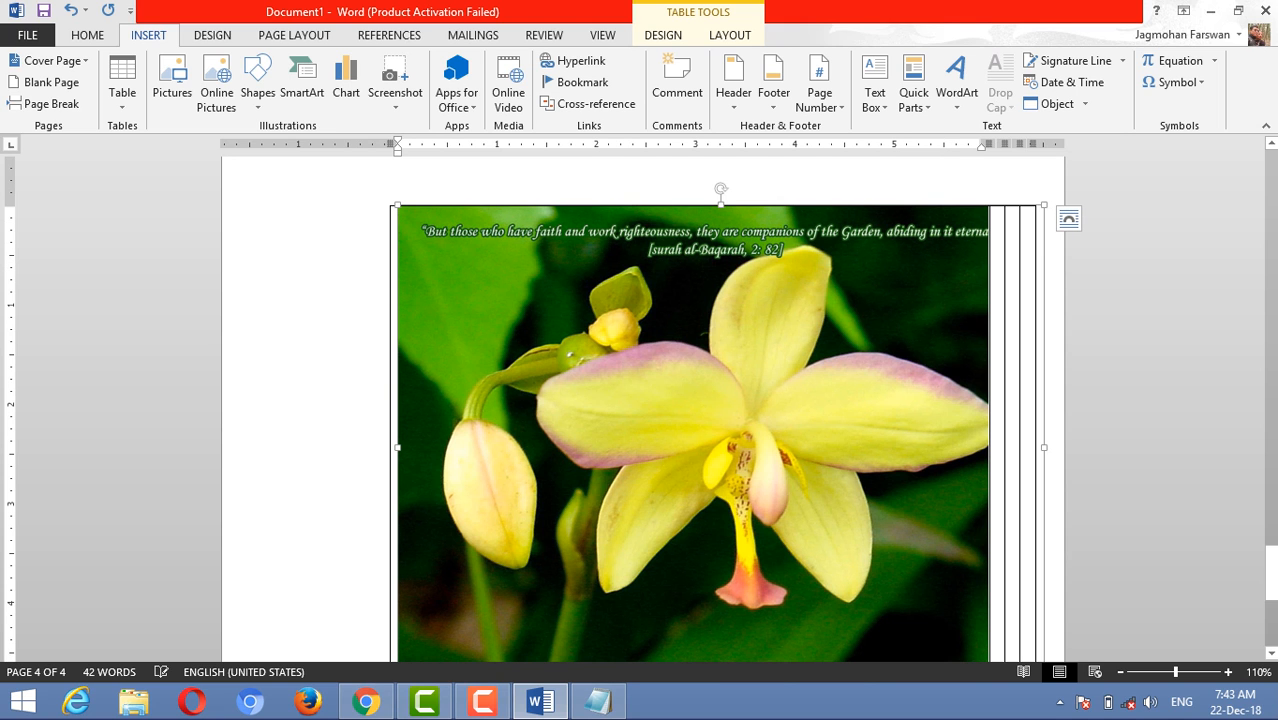
key(Delete)
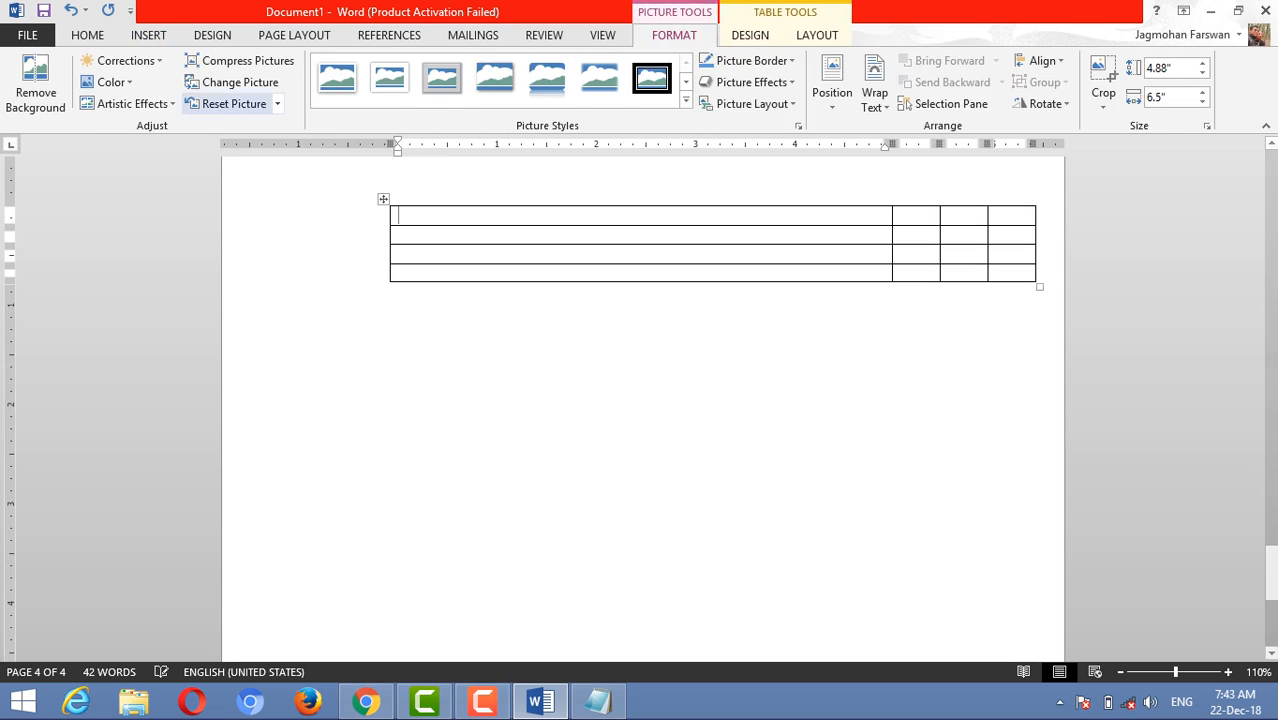
Step: Try to insert an online picture into the table's first cell
click(149, 35)
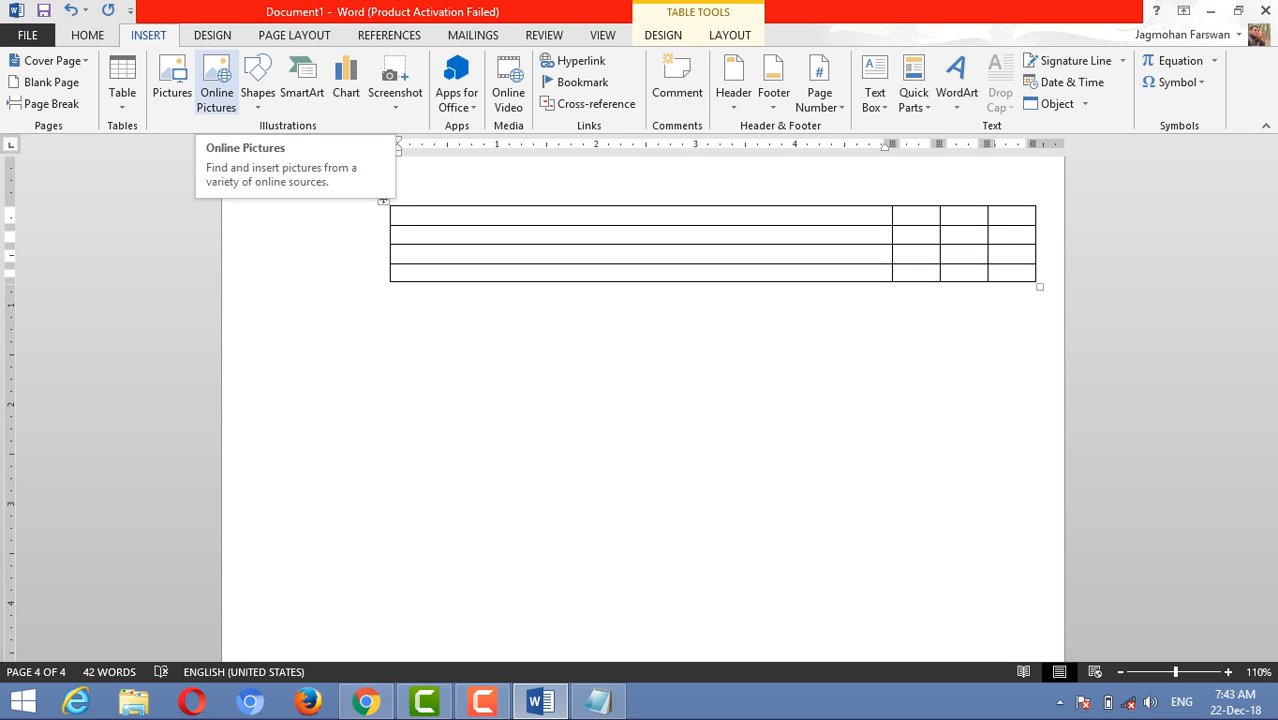
click(216, 85)
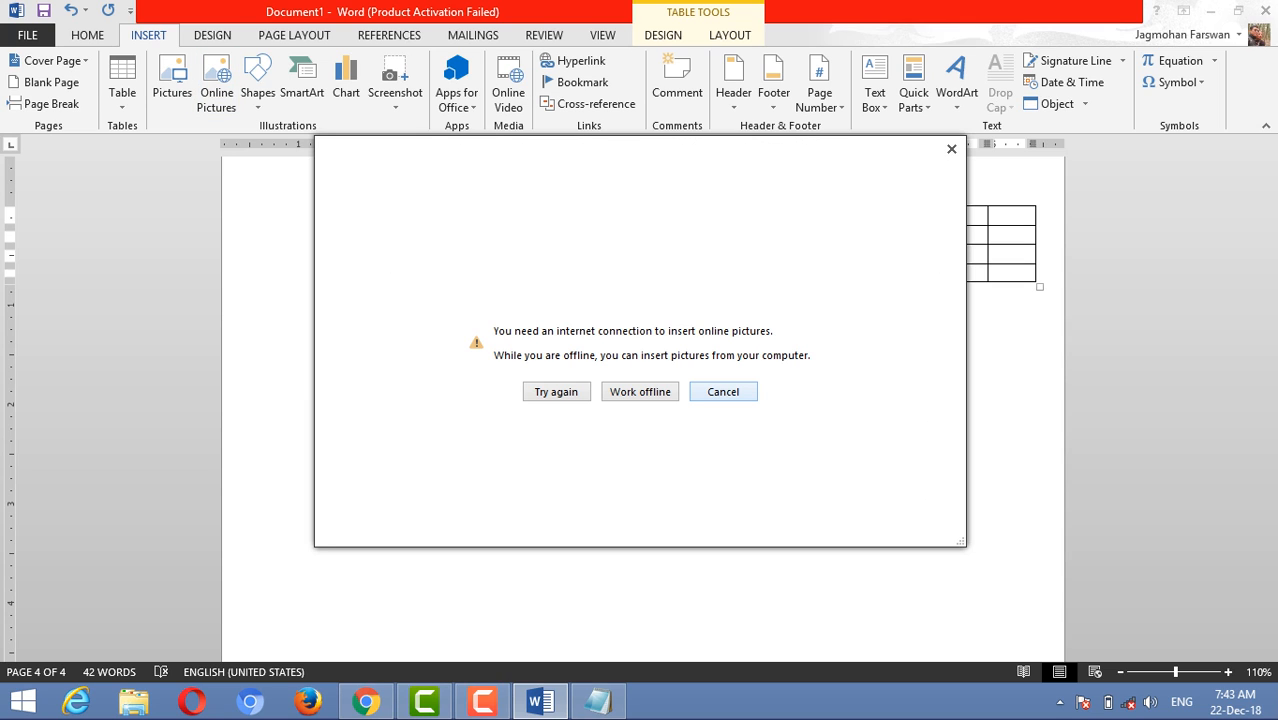
key(Escape)
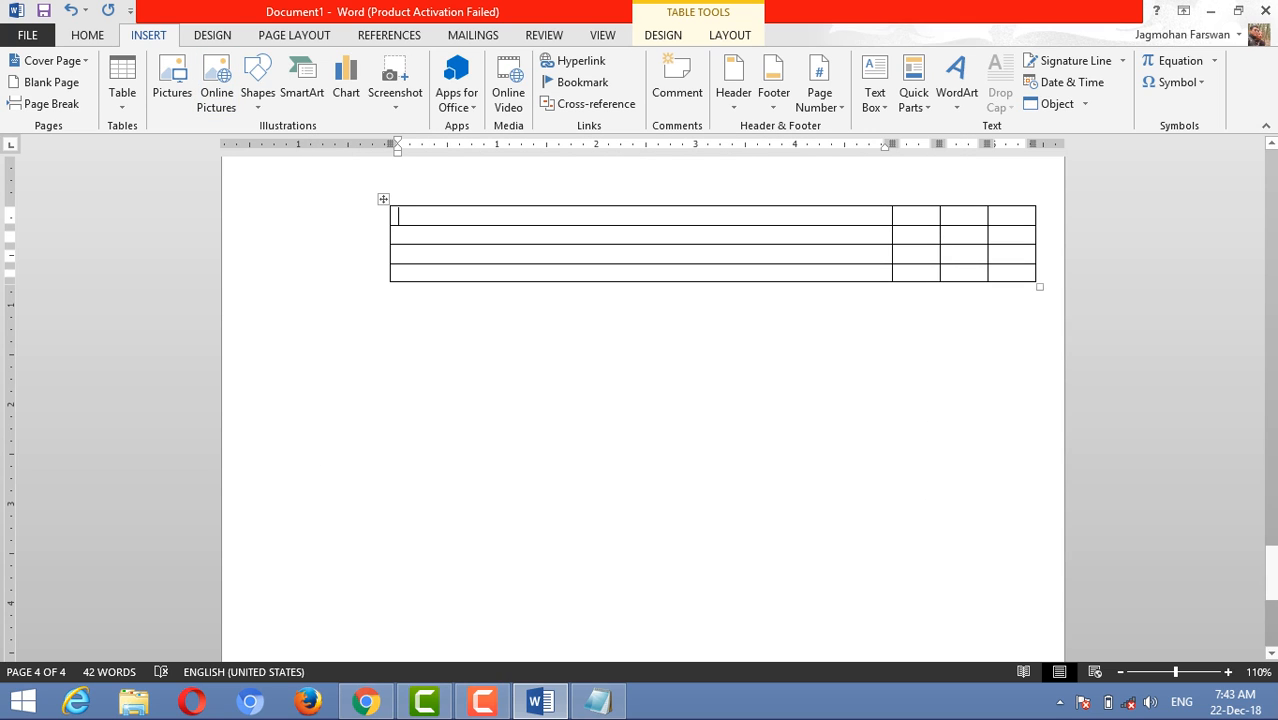
Step: Draw an isosceles triangle about 0.98" high and 0.87" wide below the table
click(257, 85)
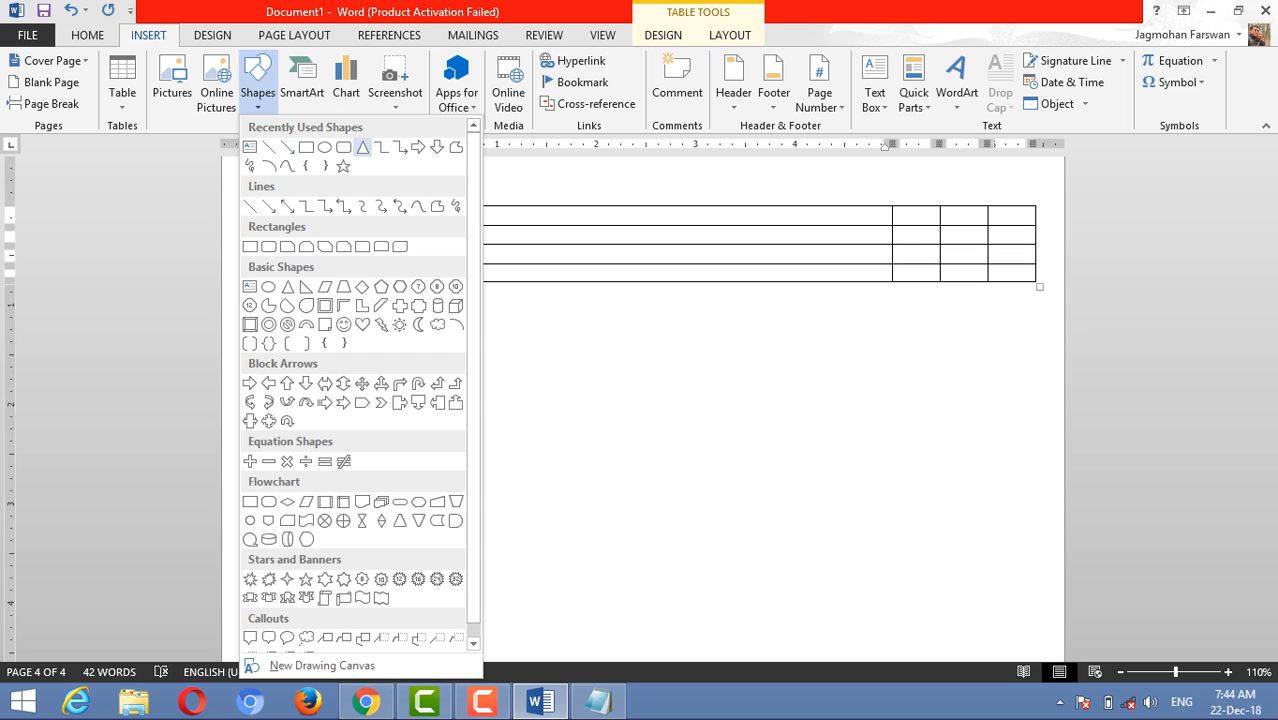
click(362, 147)
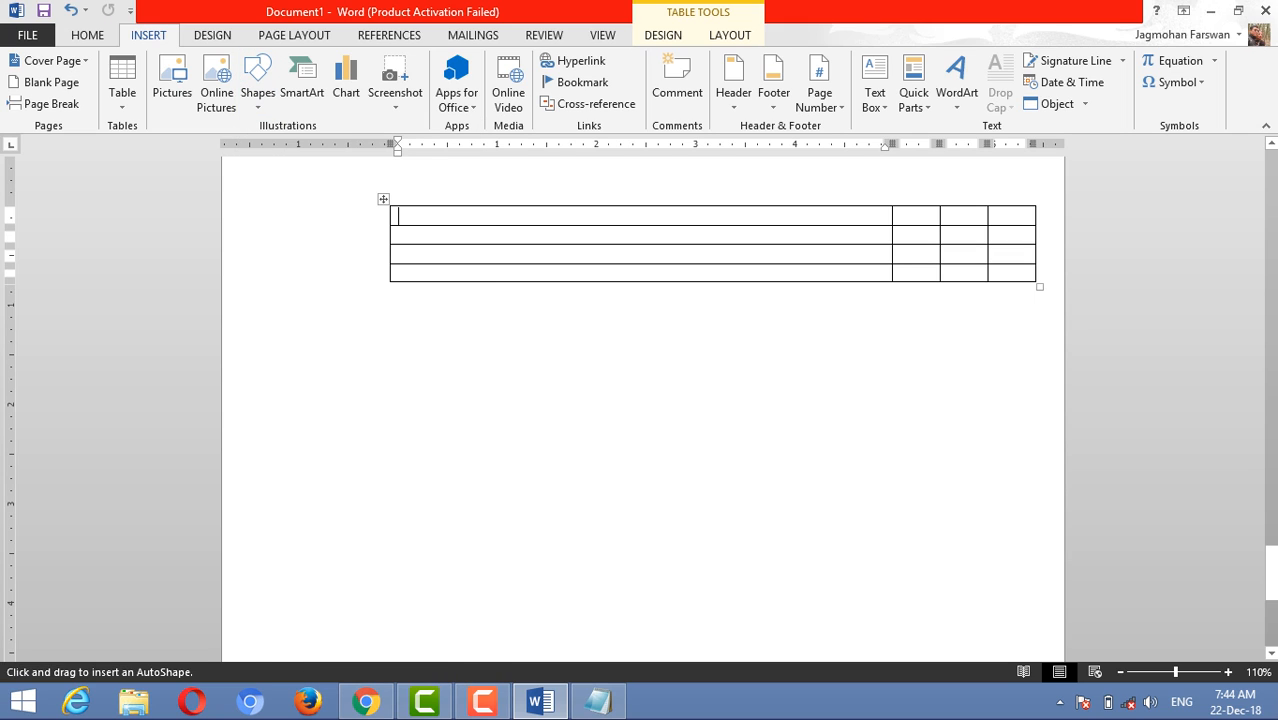
drag(551, 345, 637, 442)
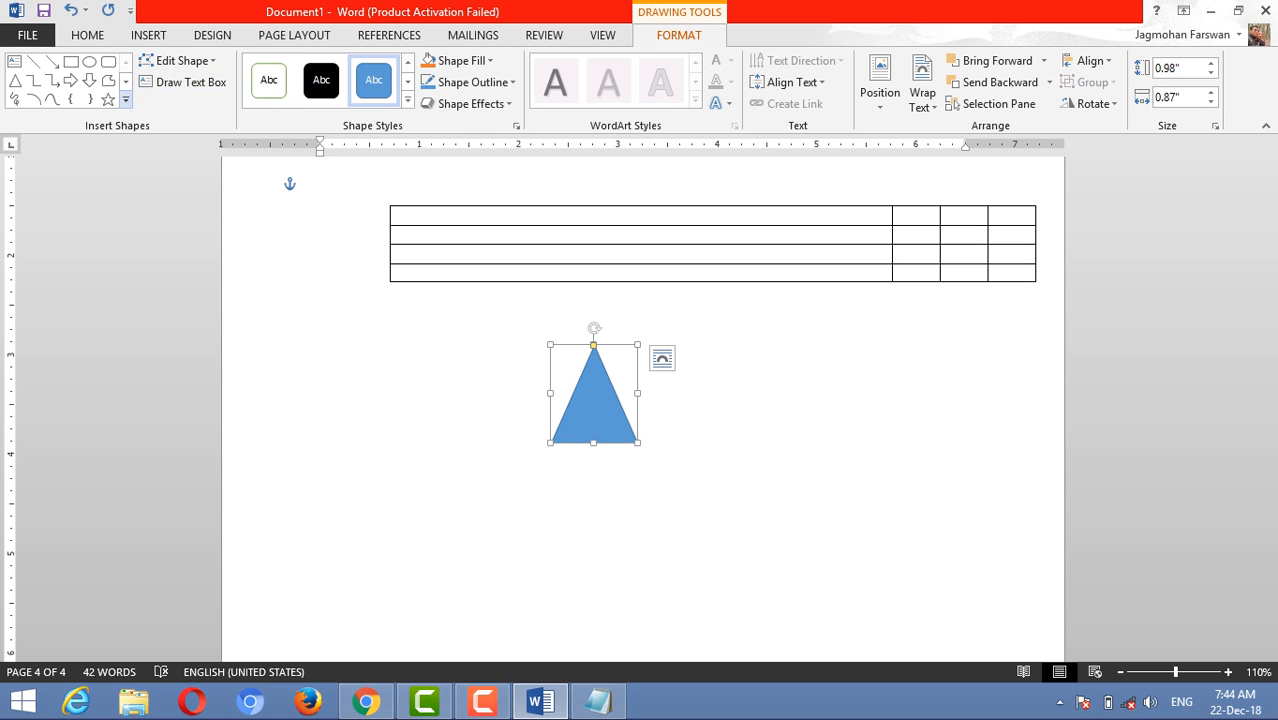
click(126, 100)
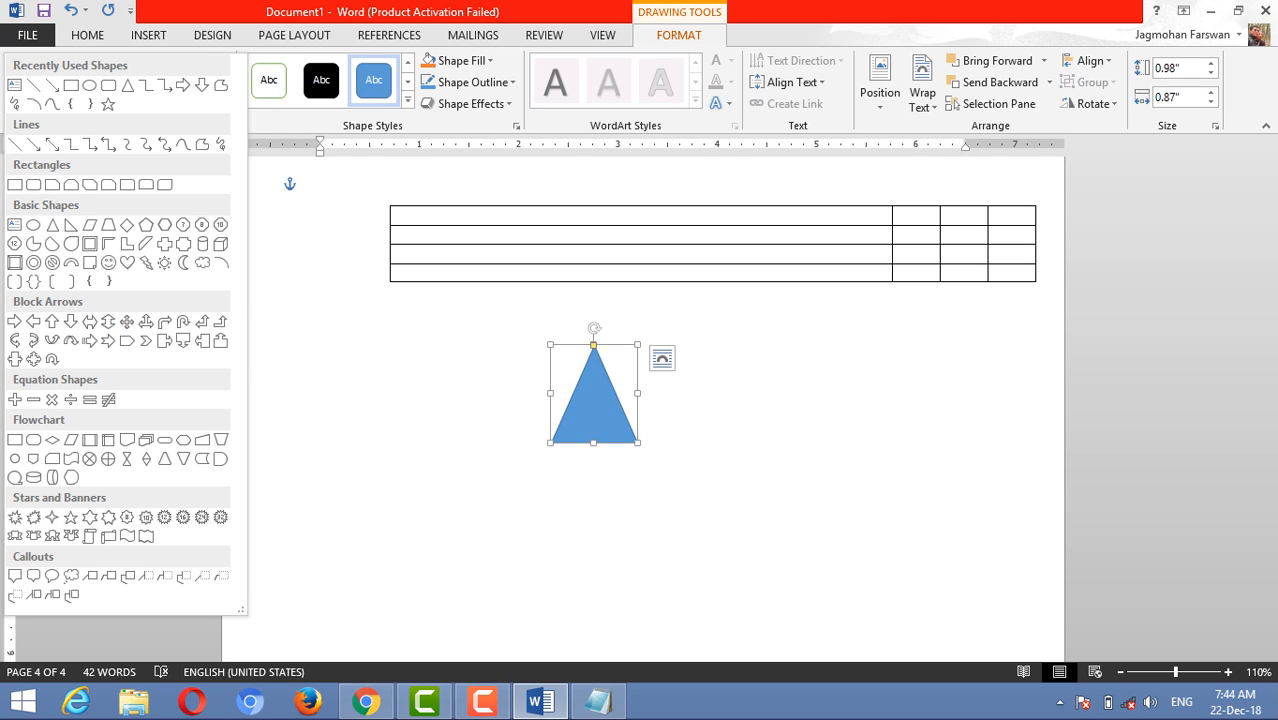
key(Escape)
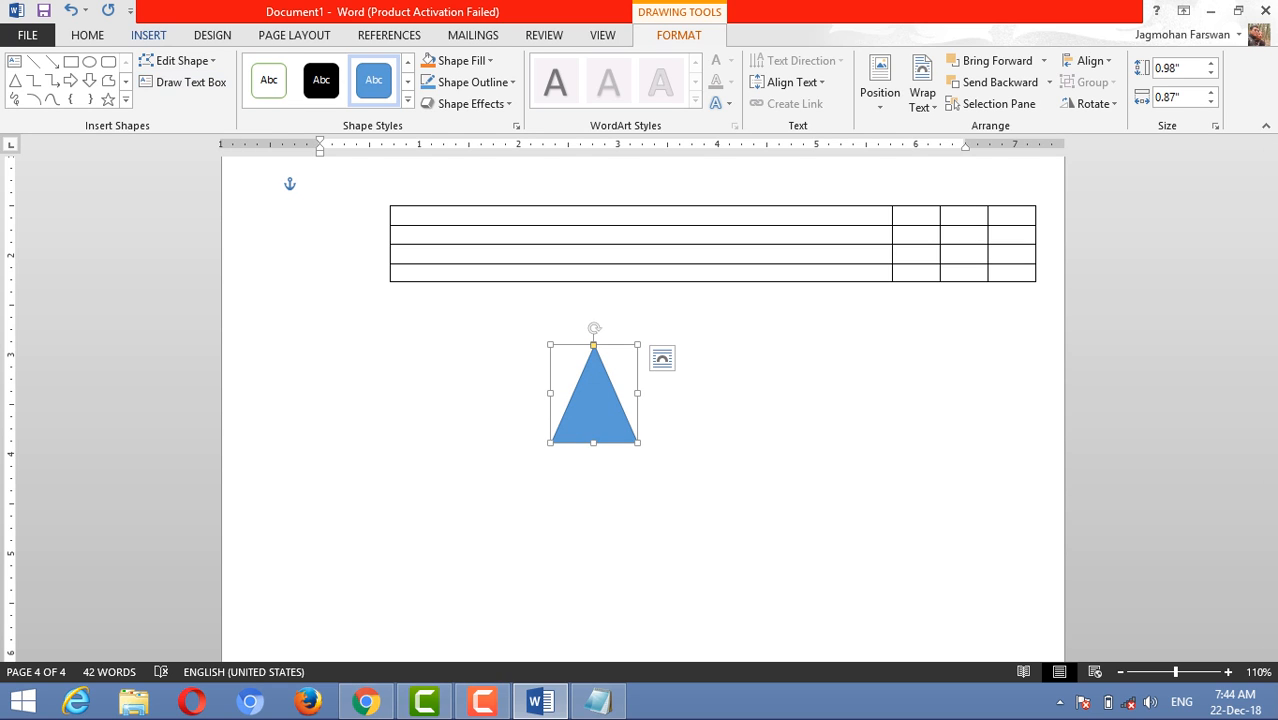
Step: Start inserting a SmartArt graphic and preview list layouts such as Vertical Bullet List, Vertical Box List and Lined List
click(148, 35)
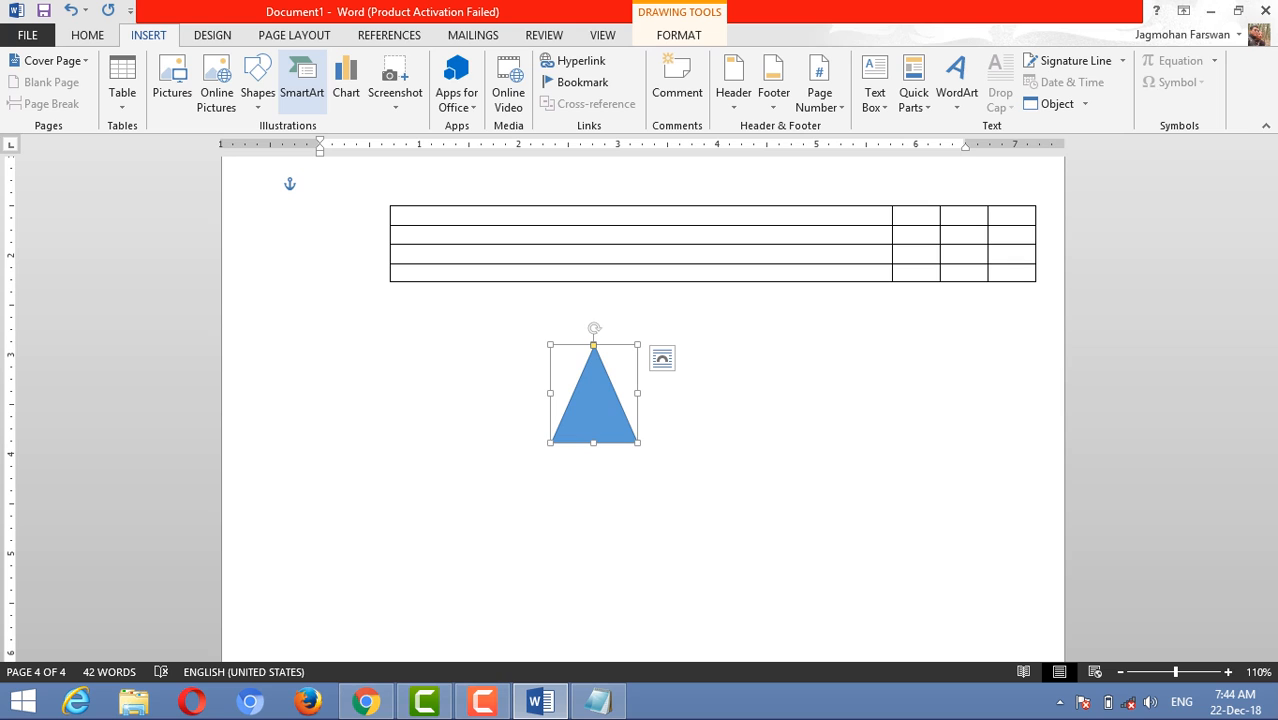
click(301, 80)
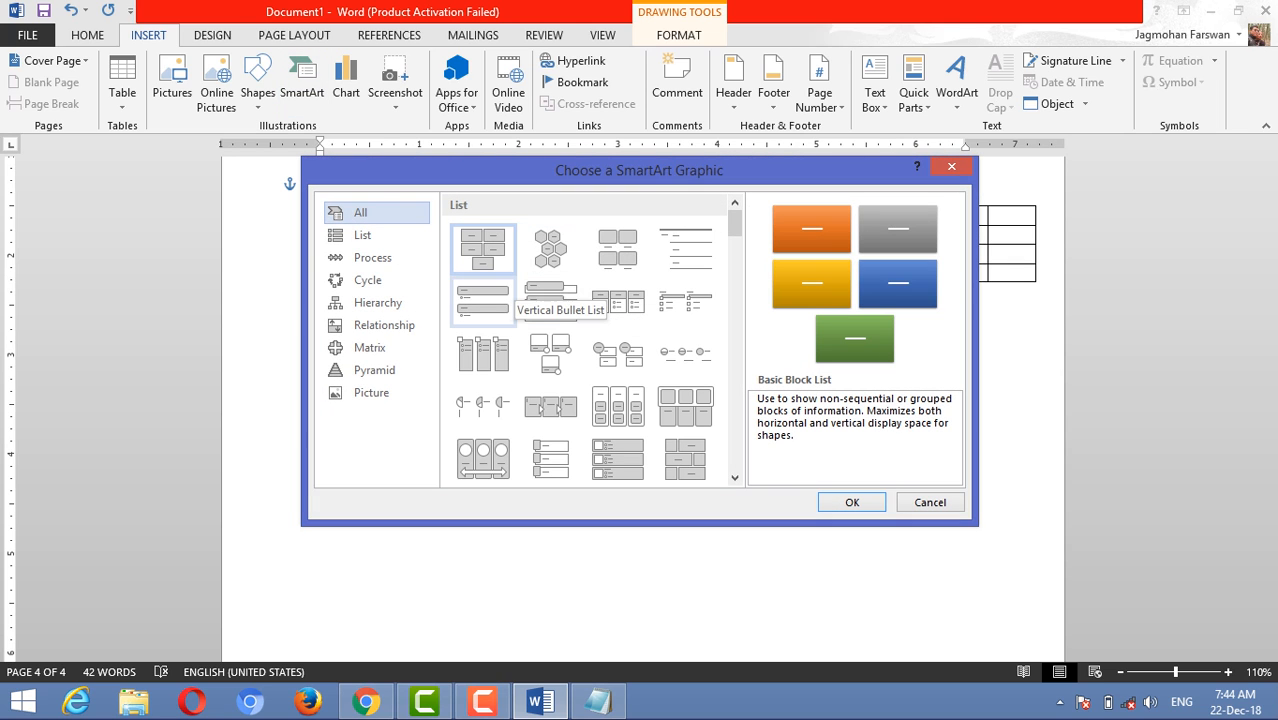
click(483, 300)
click(550, 301)
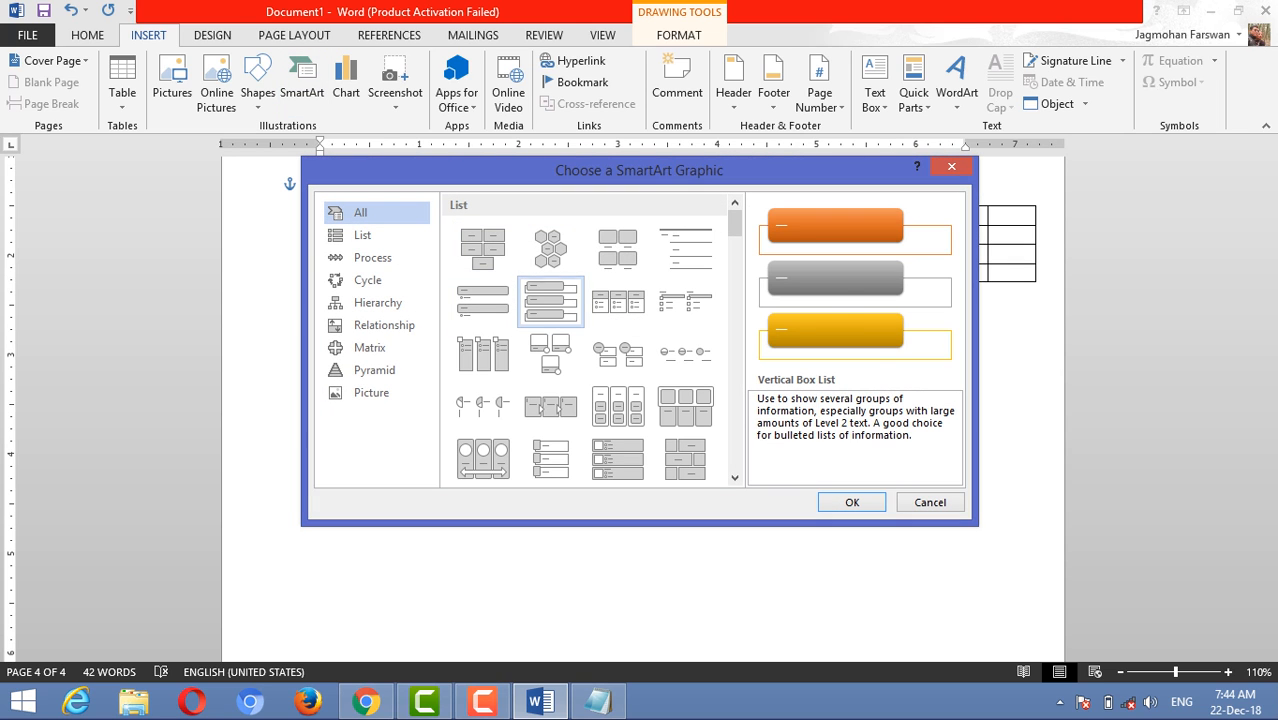
click(618, 301)
click(618, 250)
click(686, 250)
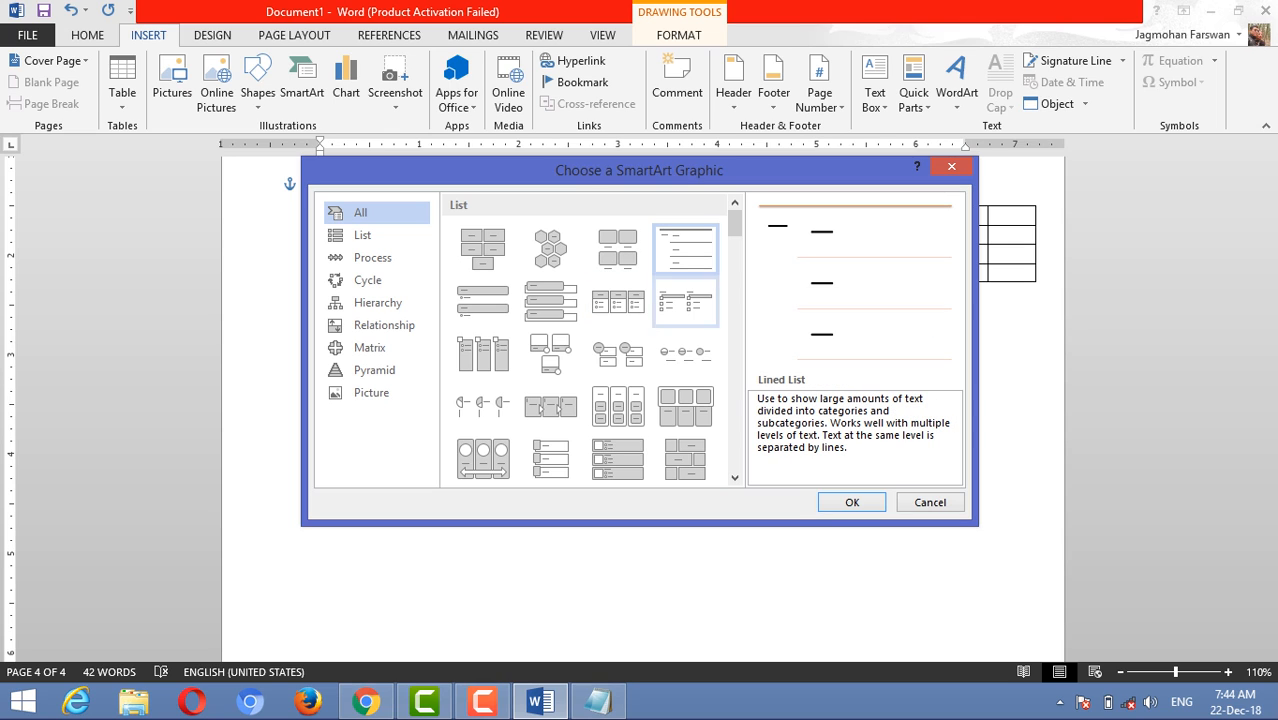
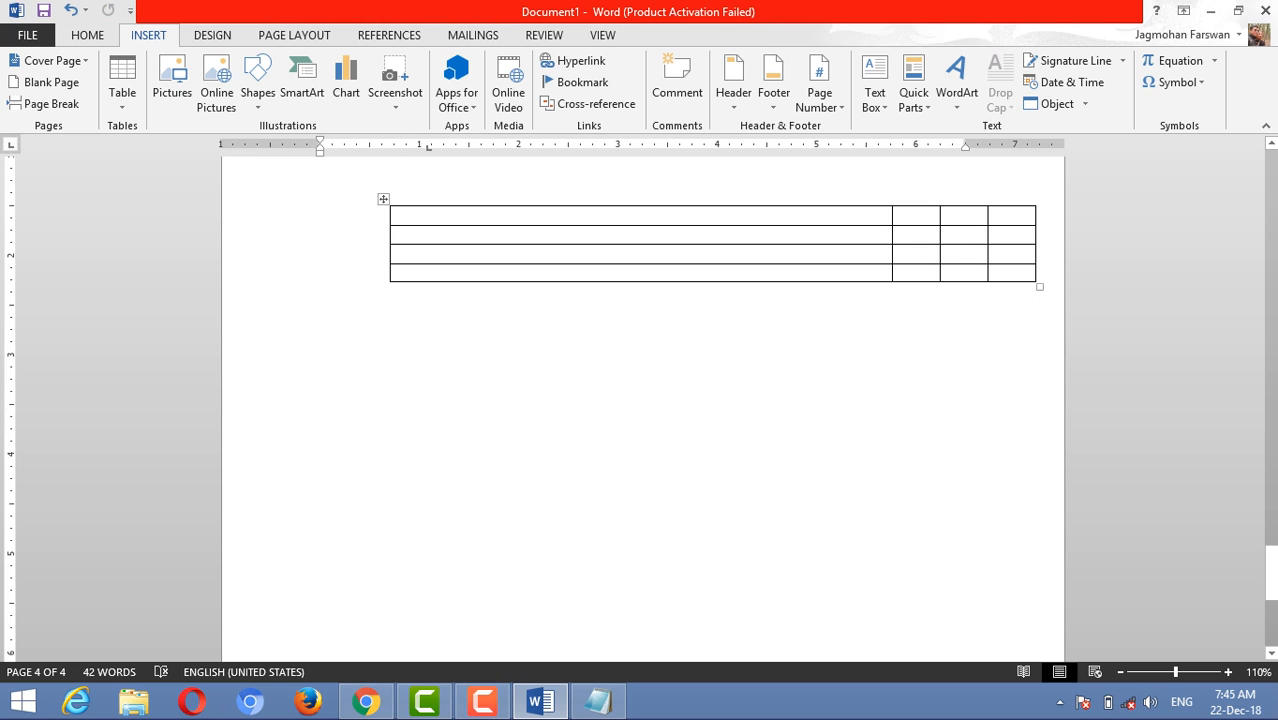
Step: Insert a Clustered Column chart below the table, previewing the Radar, Stock, Bar, Pie and Line types first
click(427, 340)
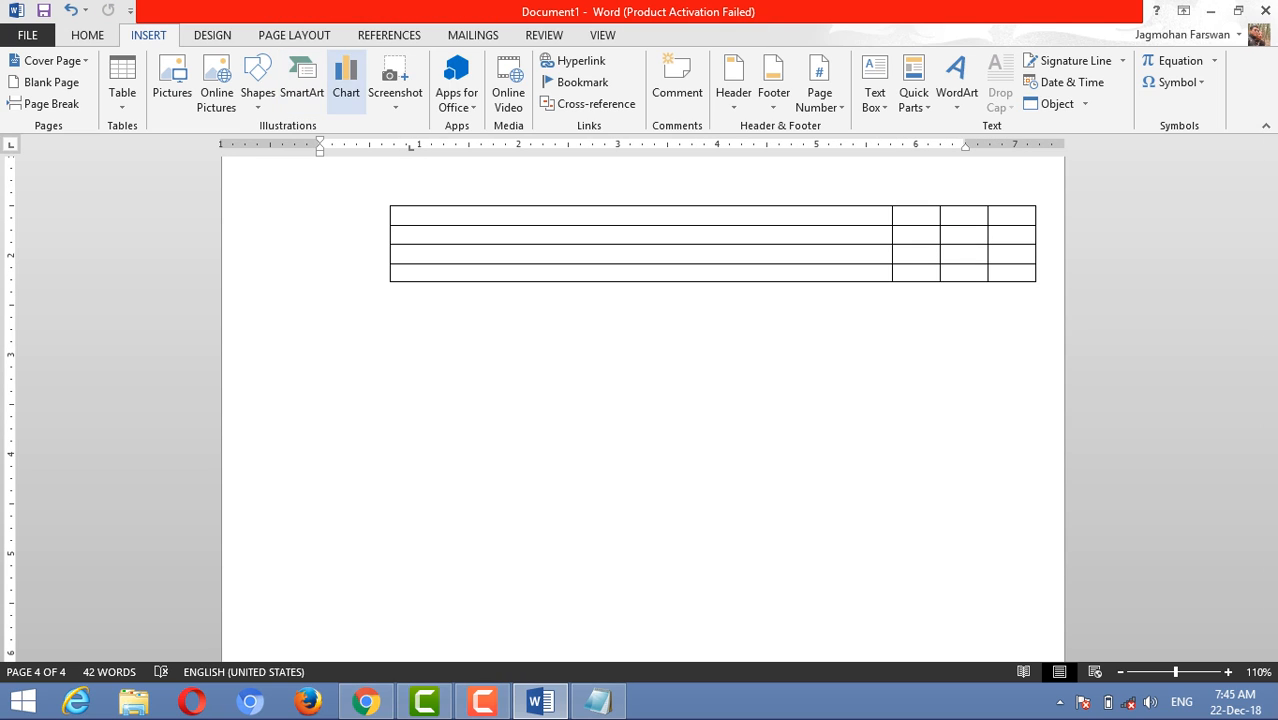
click(346, 80)
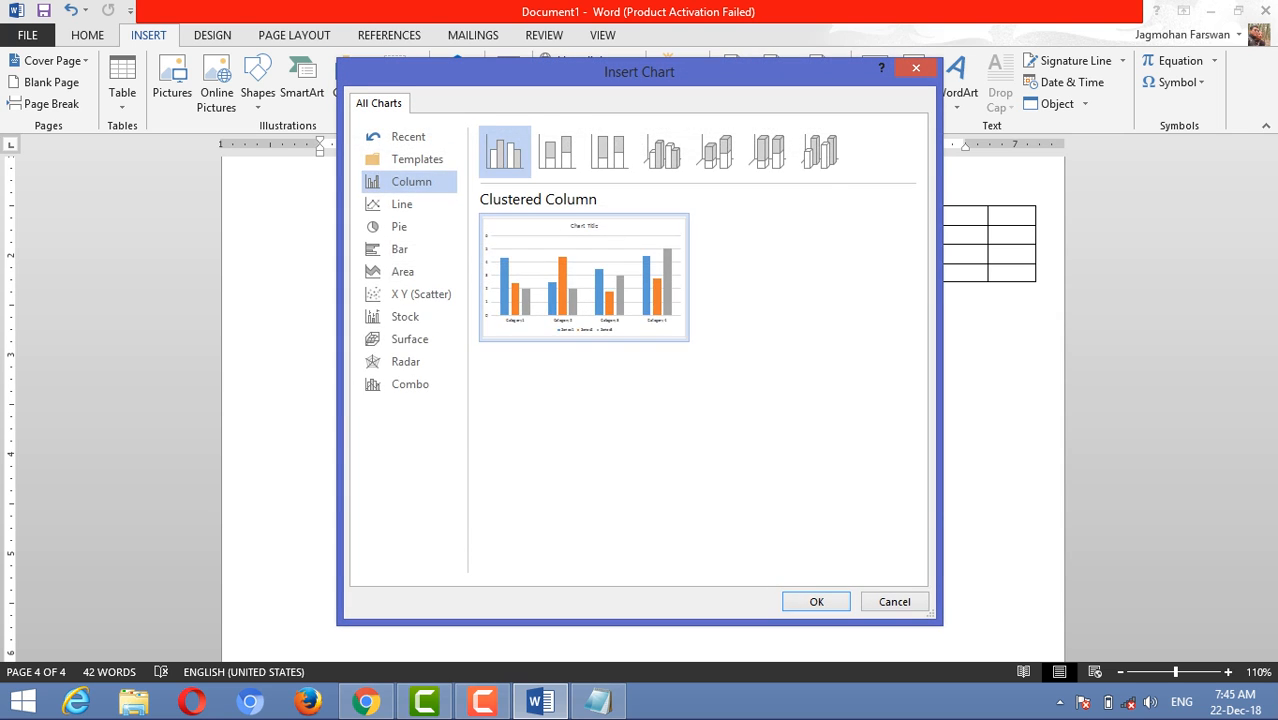
click(406, 362)
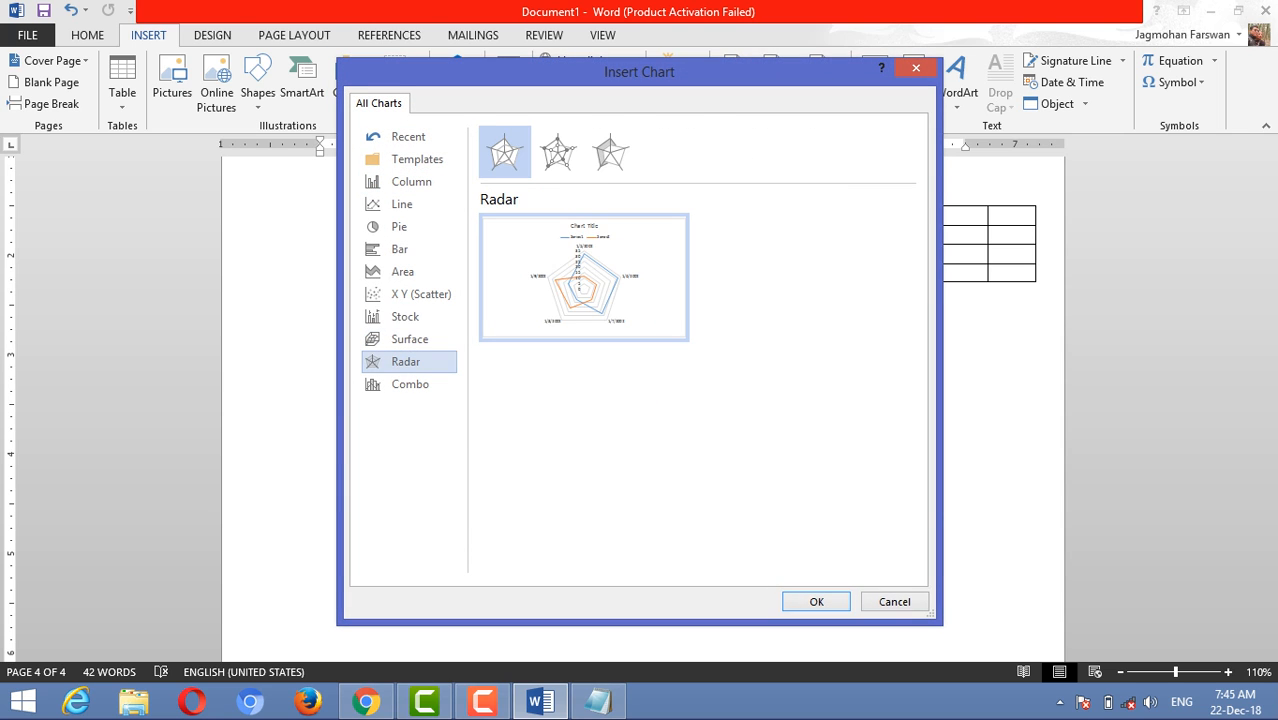
click(405, 316)
click(401, 250)
click(400, 227)
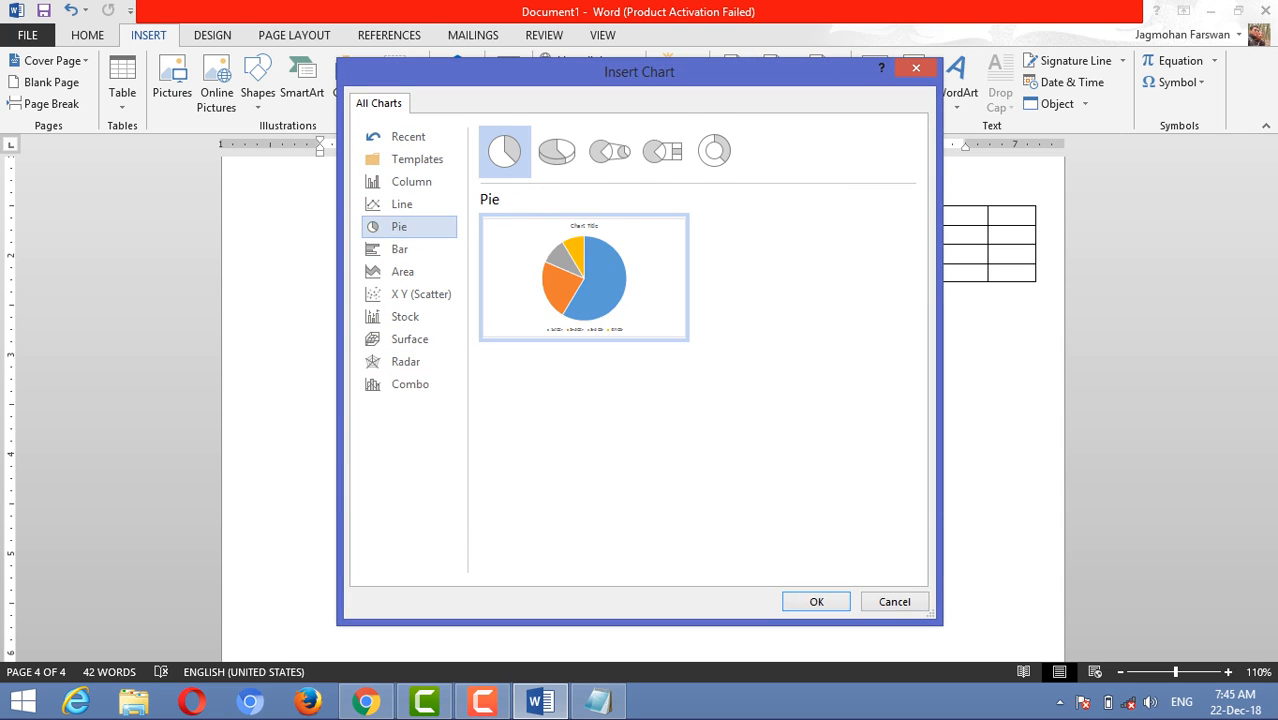
click(402, 204)
click(410, 181)
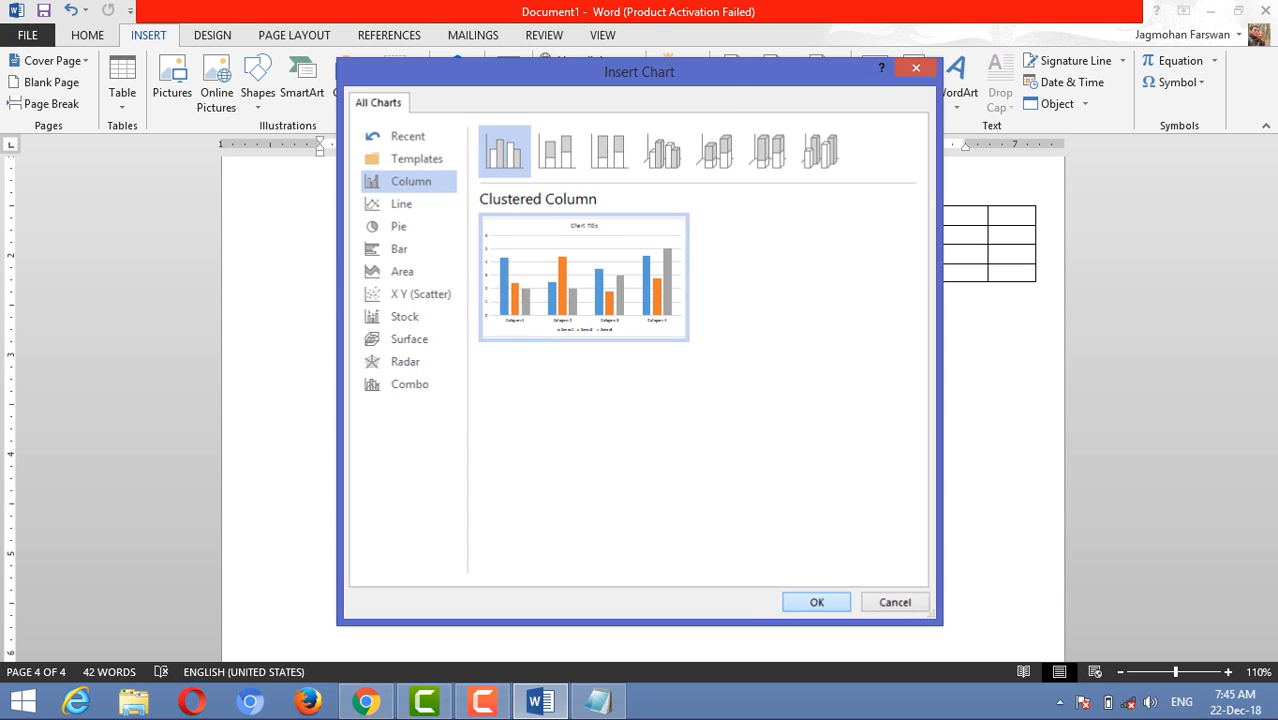
click(816, 602)
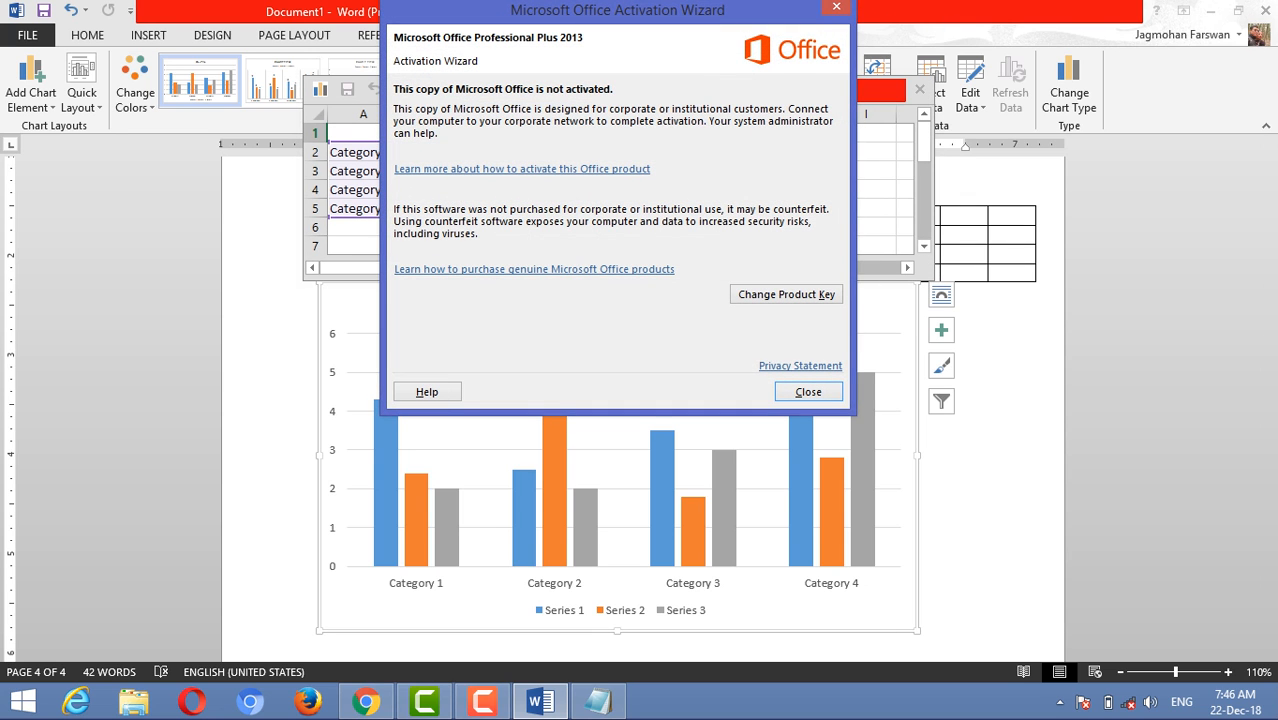
click(808, 392)
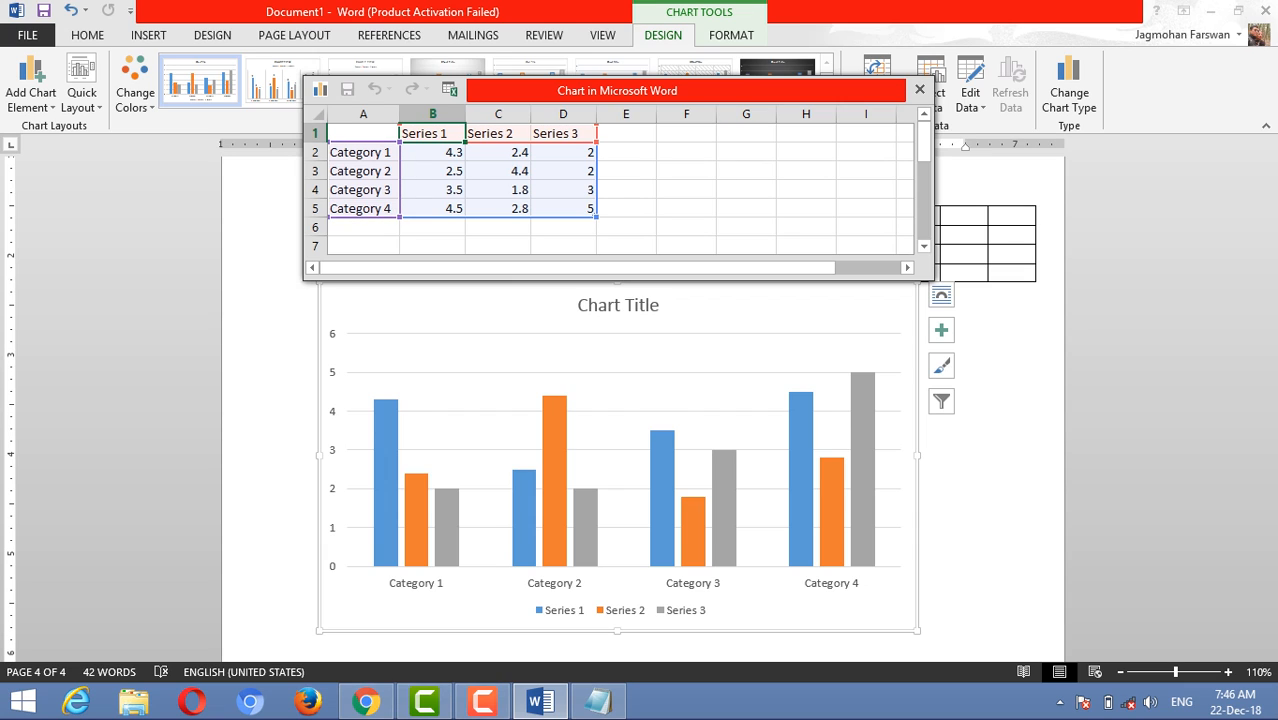
Step: Enter the heading Name in cell A1 of the chart's data sheet, clearing the misplaced entry in B1
text(Name)
key(BackSpace)
key(BackSpace)
key(BackSpace)
key(BackSpace)
key(Left)
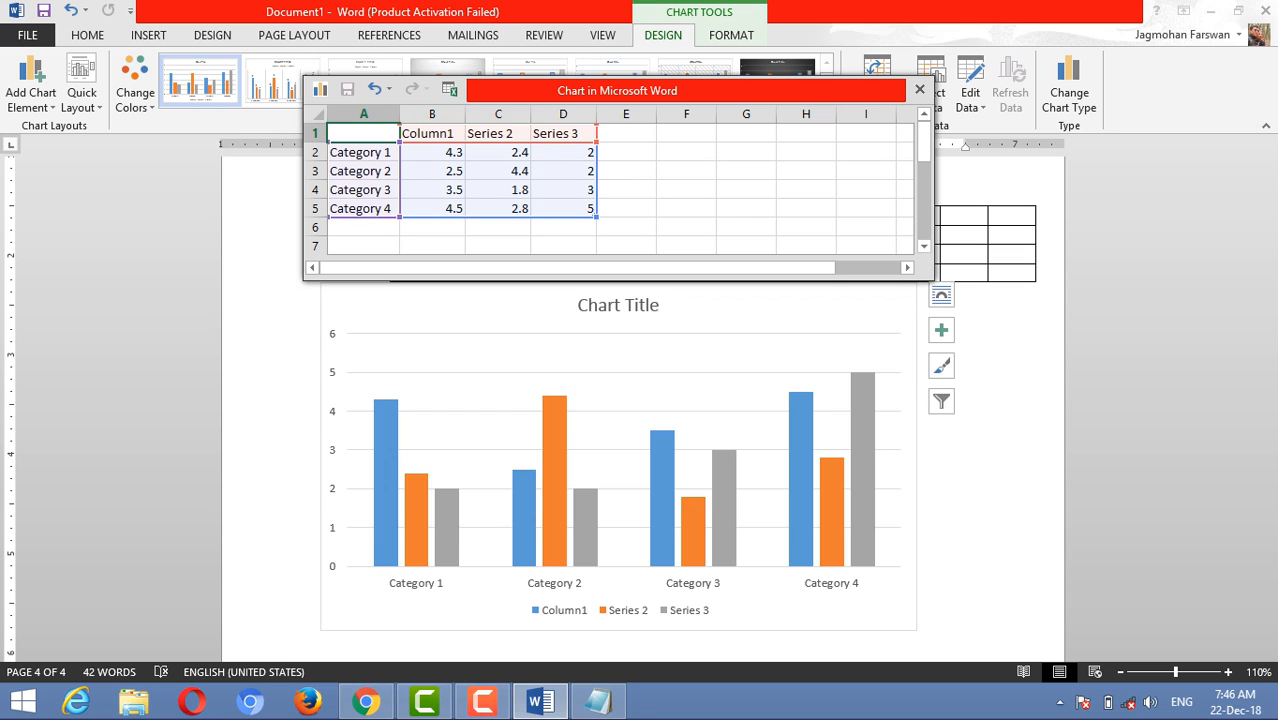
text(Name)
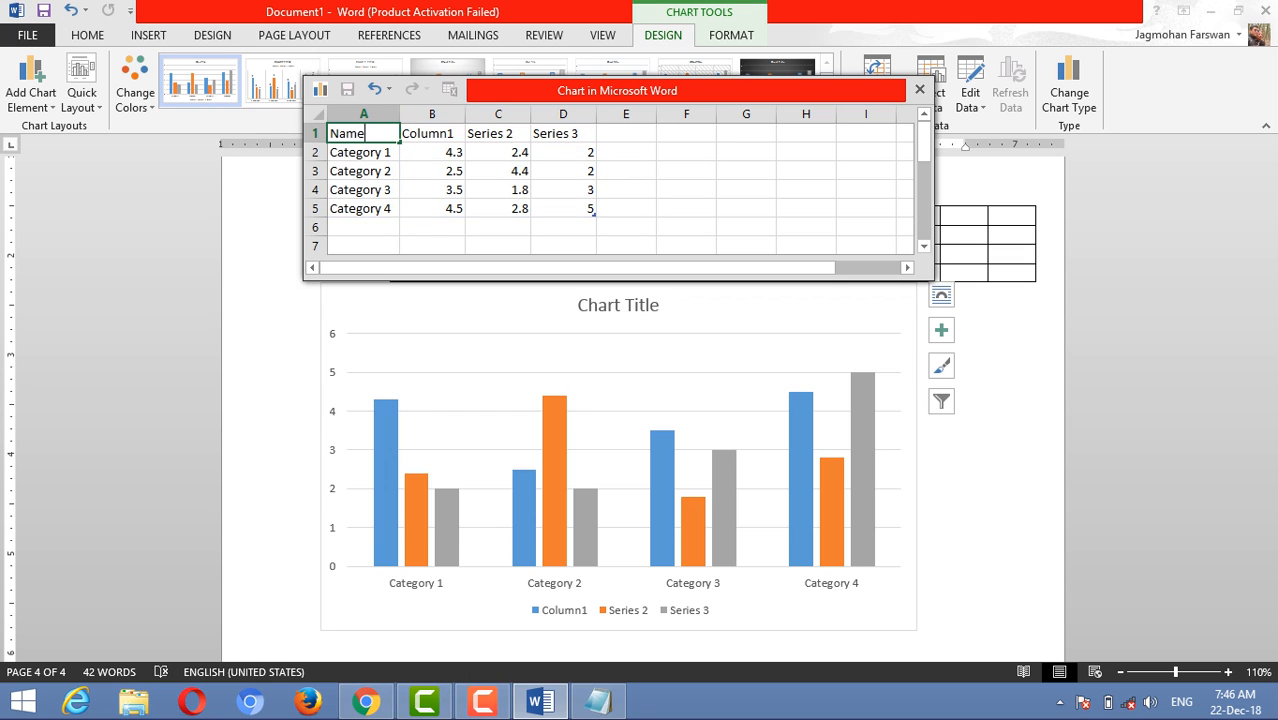
key(Return)
Step: Replace the four category labels in cells A2 to A5 of the chart data with people's first names
text(Ra)
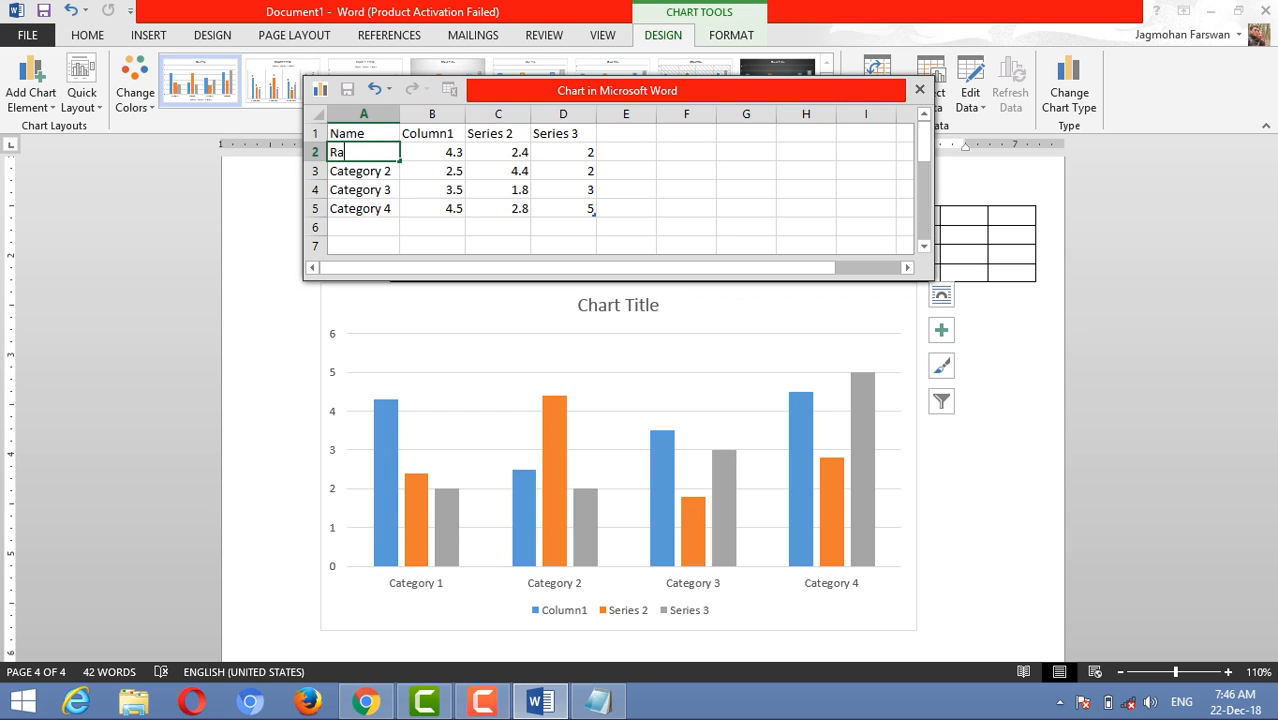
key(BackSpace)
text(amesh)
key(Return)
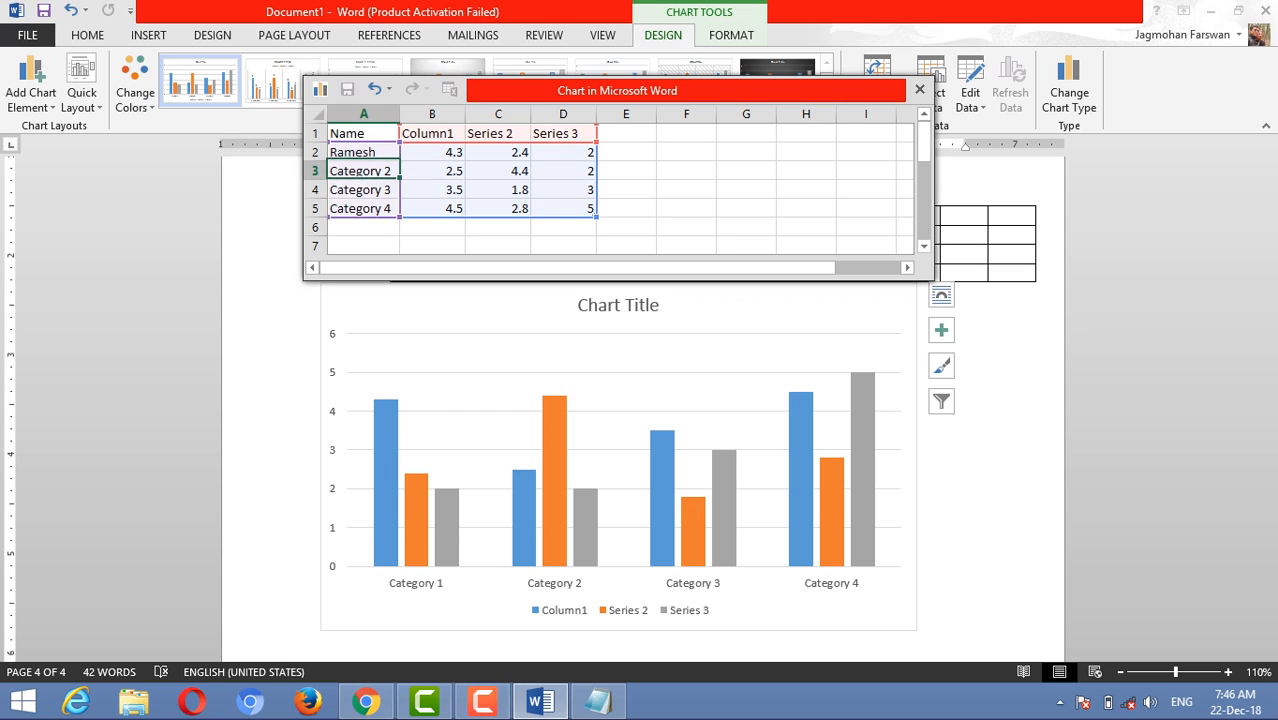
text(Deepak)
key(Return)
text(Ankit)
key(Return)
text(Ramesh)
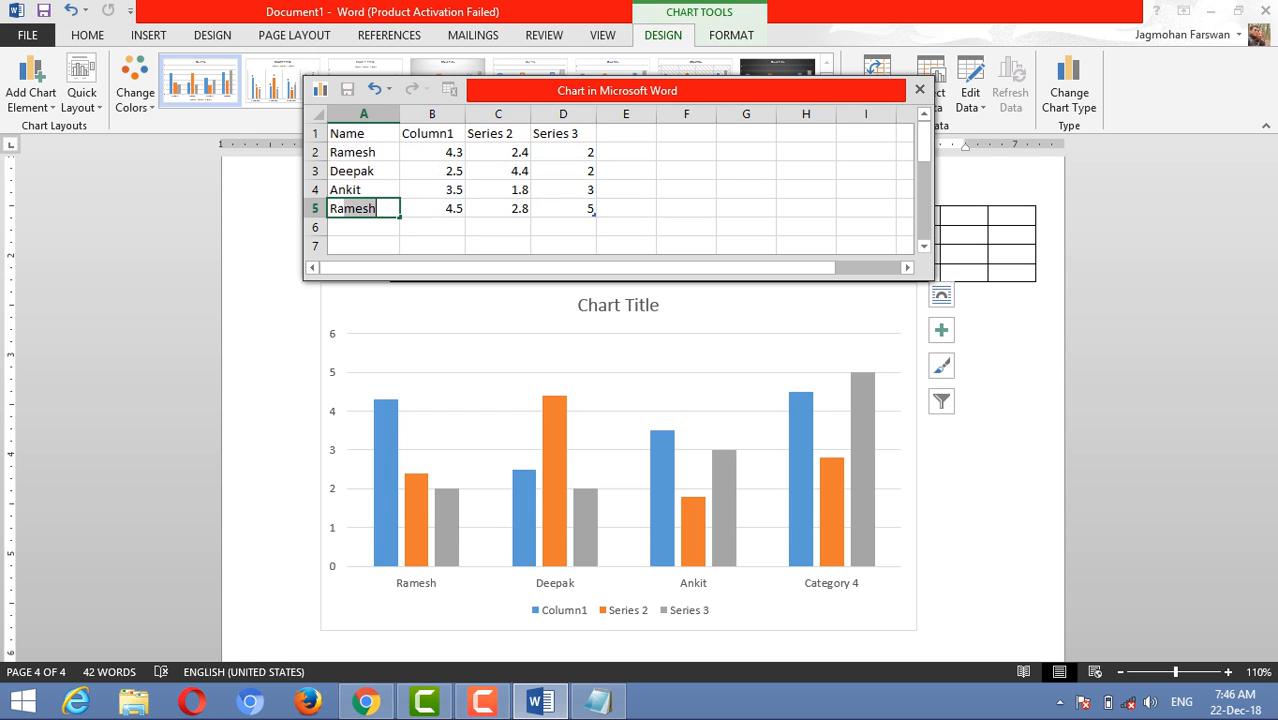
text(ee)
key(BackSpace)
key(BackSpace)
key(BackSpace)
text(eena)
key(Return)
Step: Rename the three series headings in cells B1 to D1 of the chart data as Hindi, Science and Maths
key(Right)
key(Up)
key(Up)
key(Up)
key(Up)
key(Up)
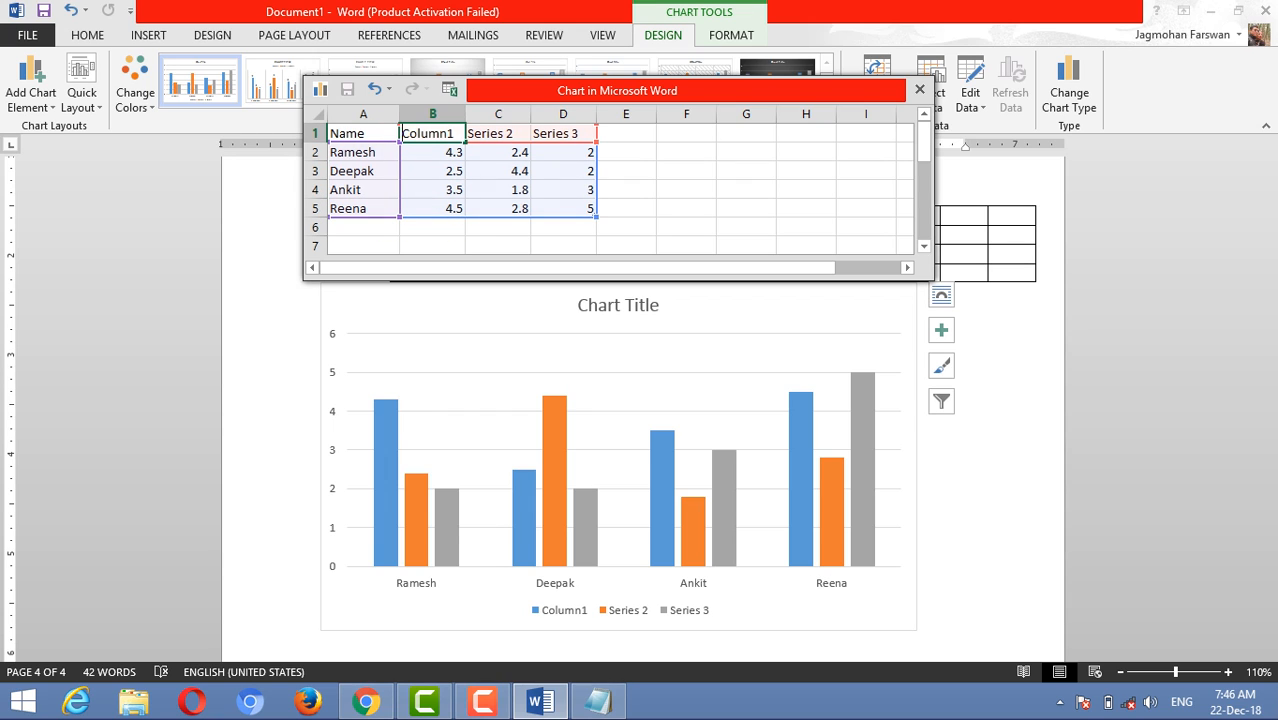
text(Hn)
key(BackSpace)
text(indi)
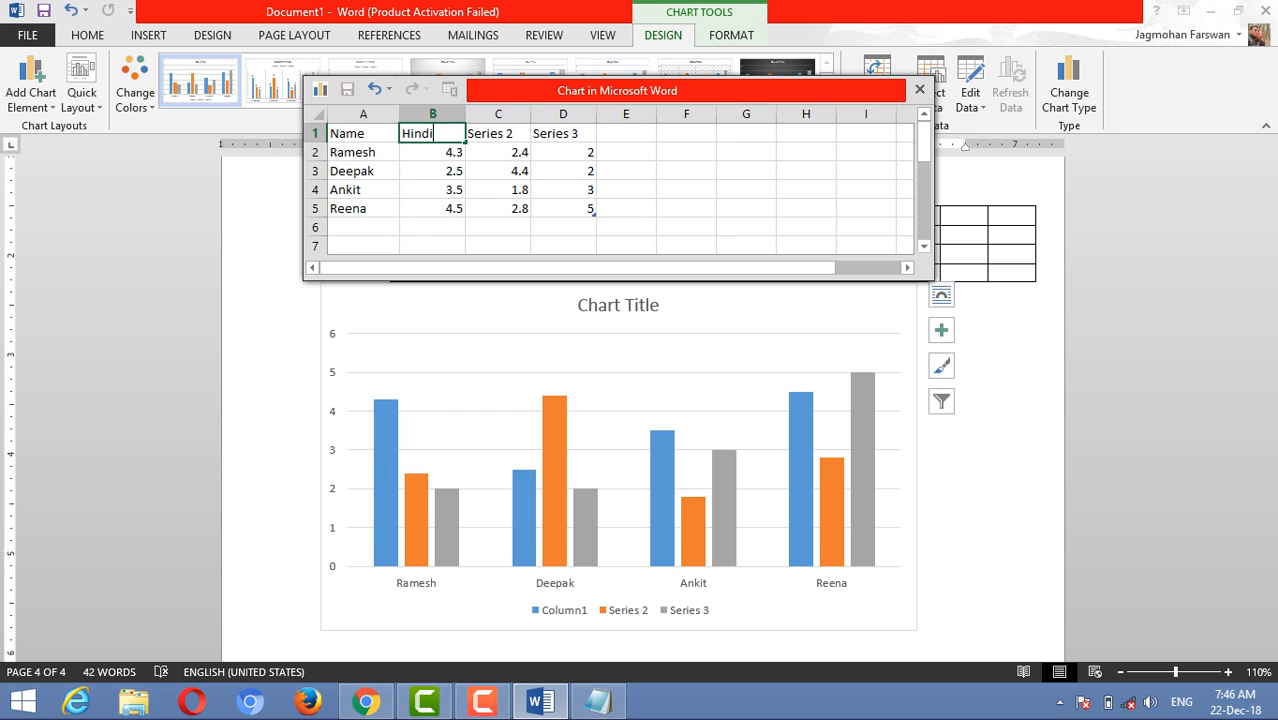
key(Right)
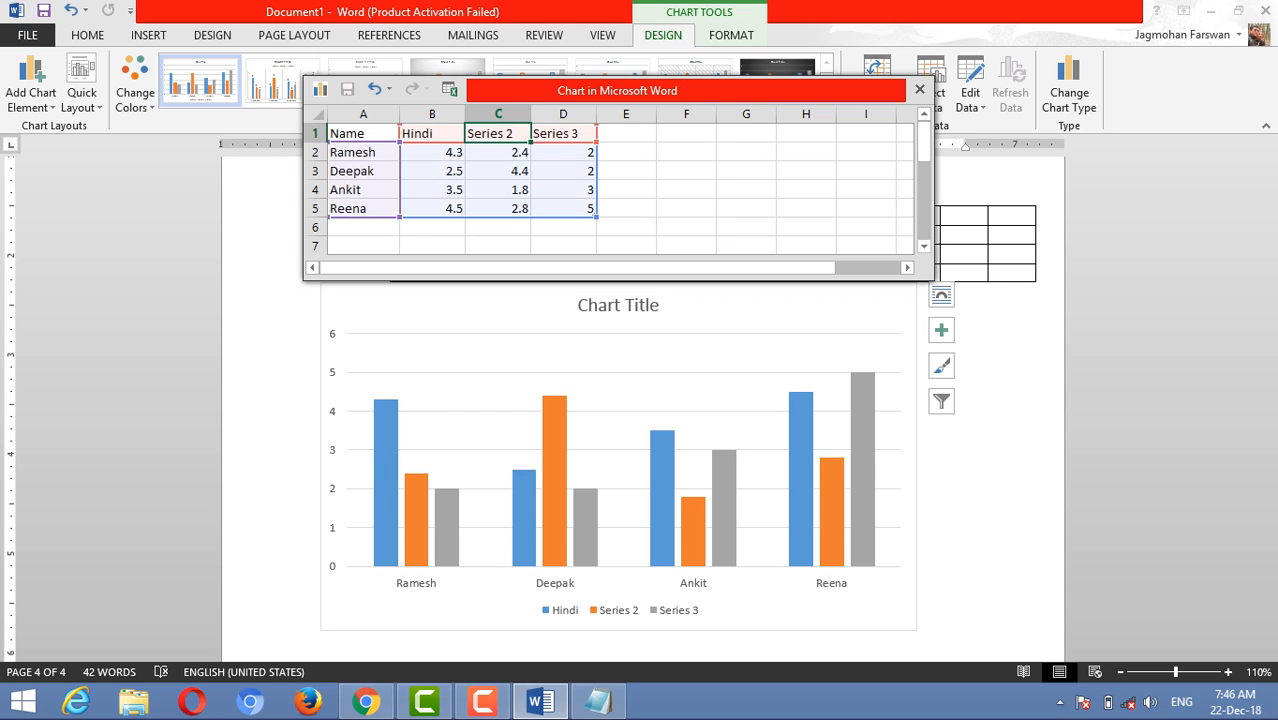
text(Science)
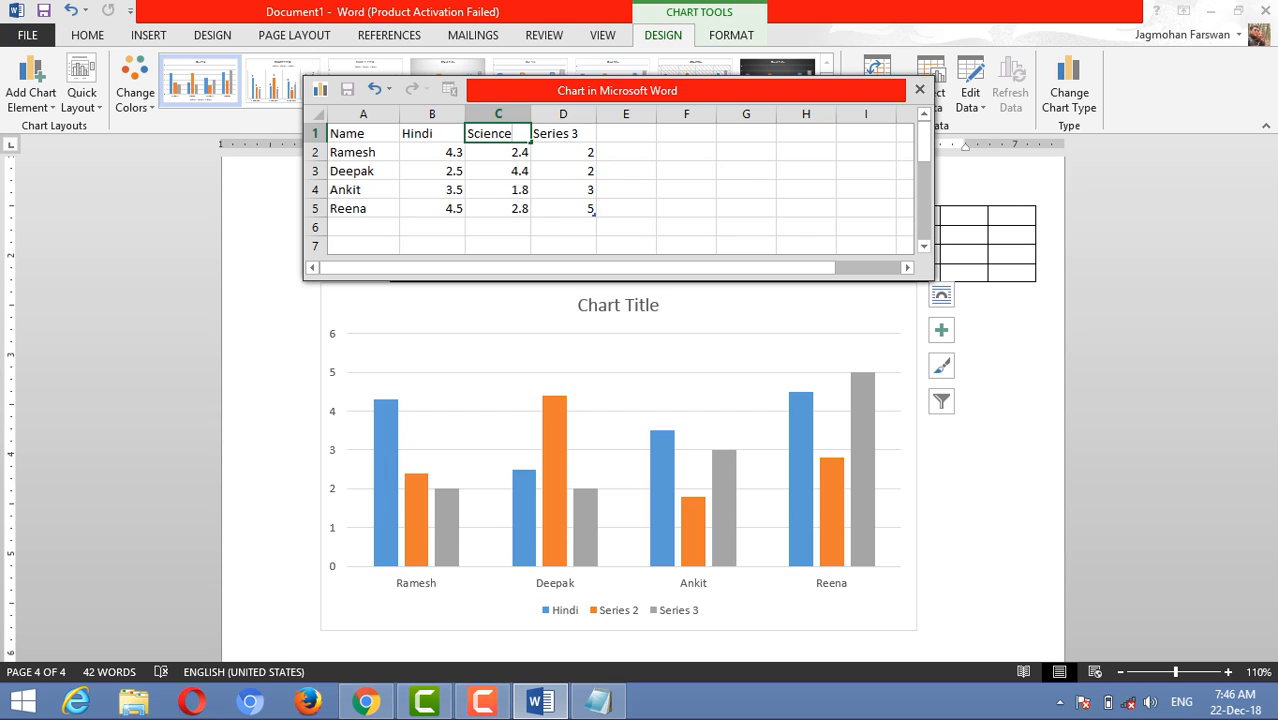
key(Right)
text(Maths)
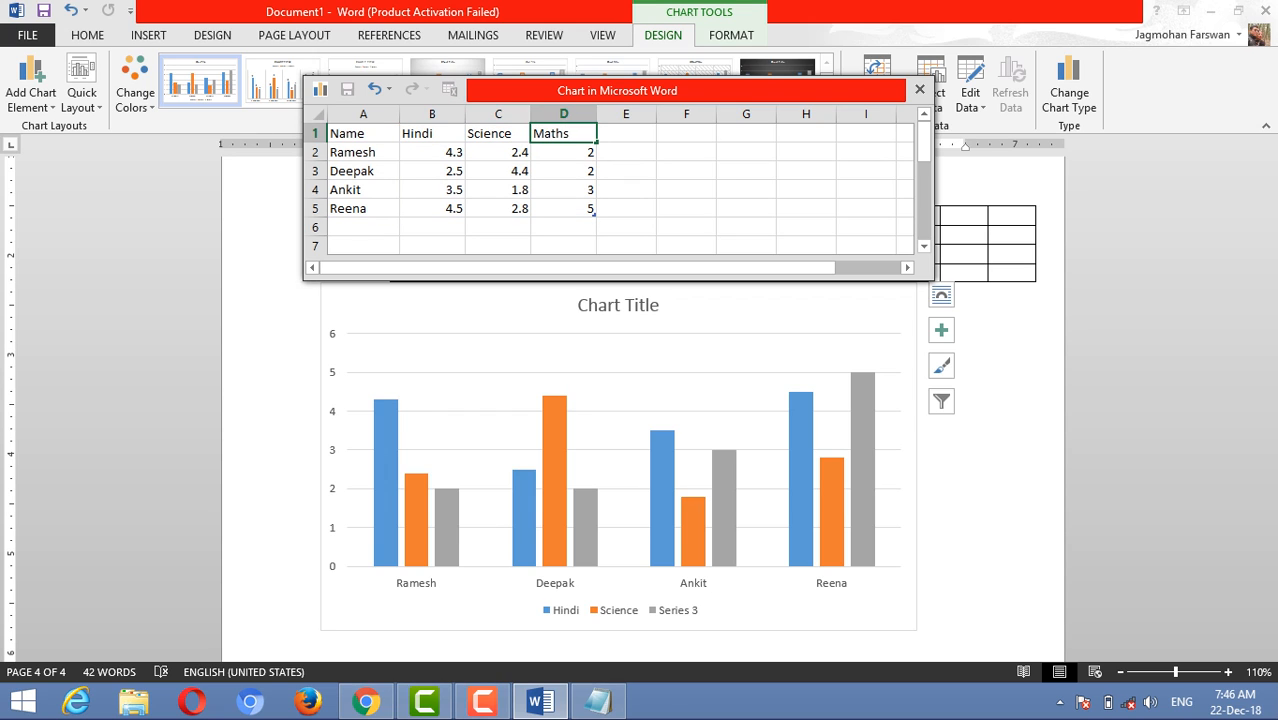
key(Return)
Step: Look over the values under the Hindi, Science and Maths headings in the chart data
key(Down)
key(Down)
key(Down)
key(Down)
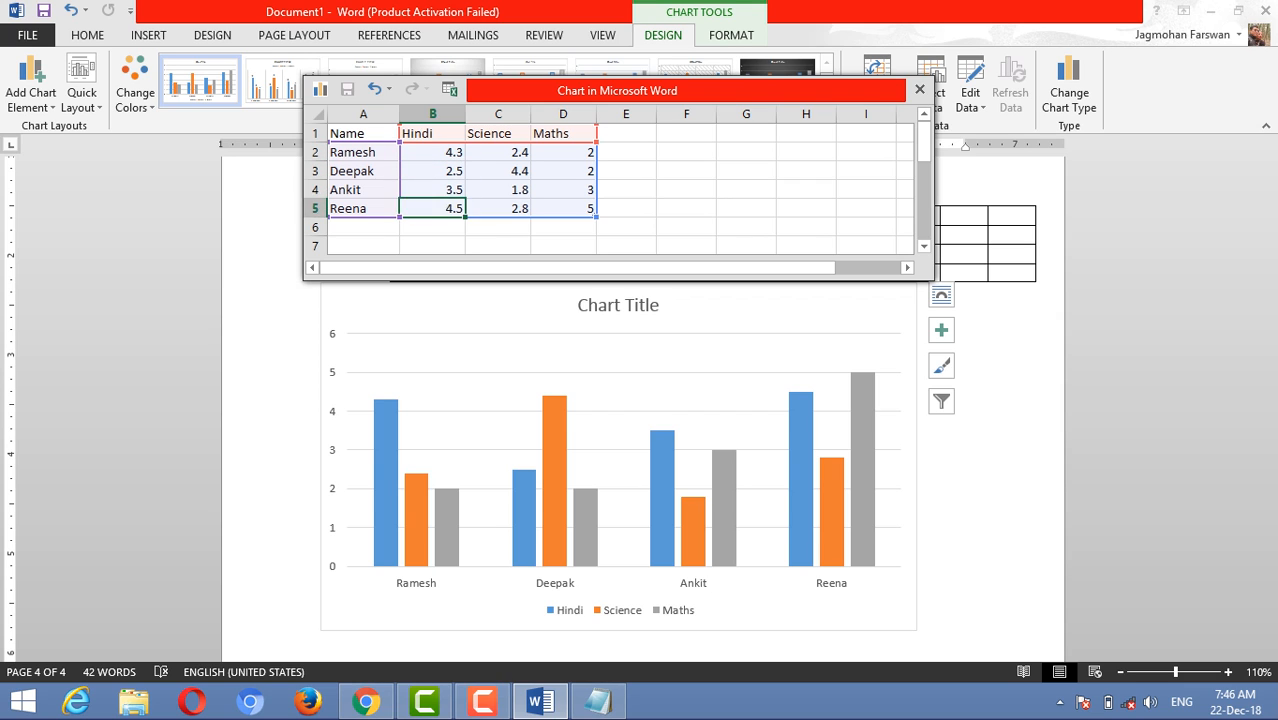
key(Right)
key(Right)
key(Up)
key(Up)
key(Up)
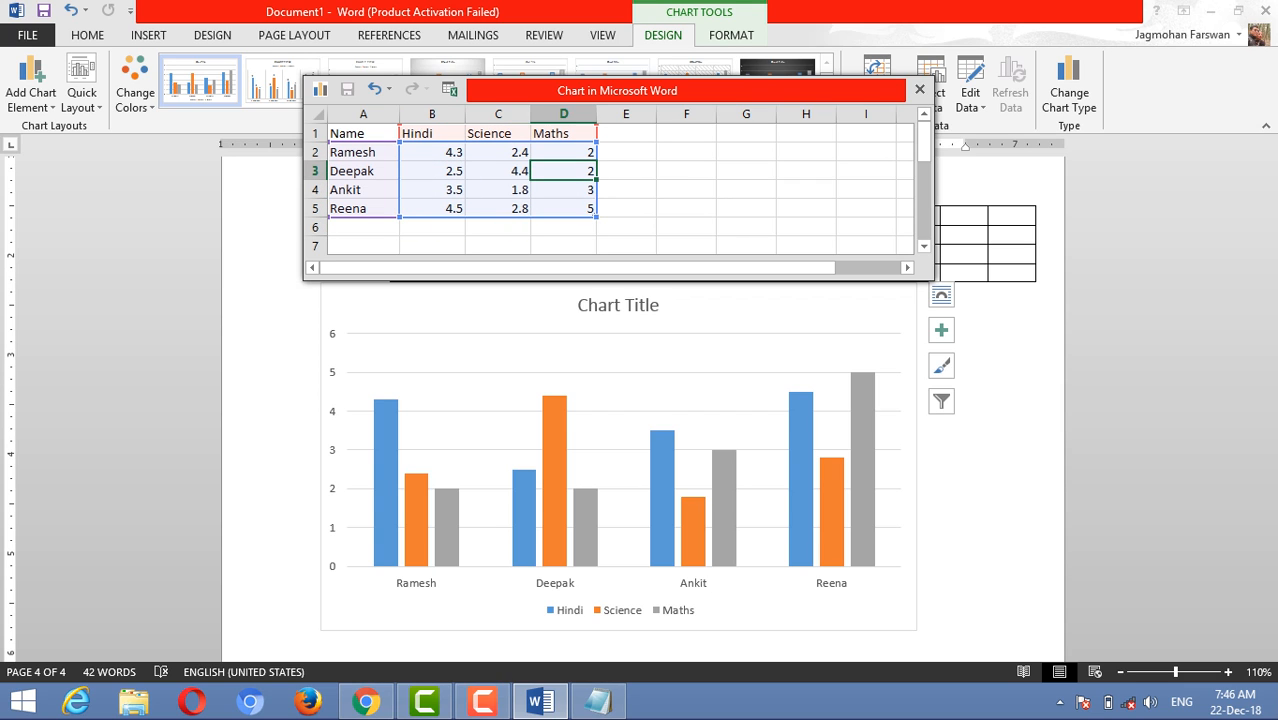
Step: Close the chart's data sheet, return to the document and examine the bars of each subject in the chart
click(920, 90)
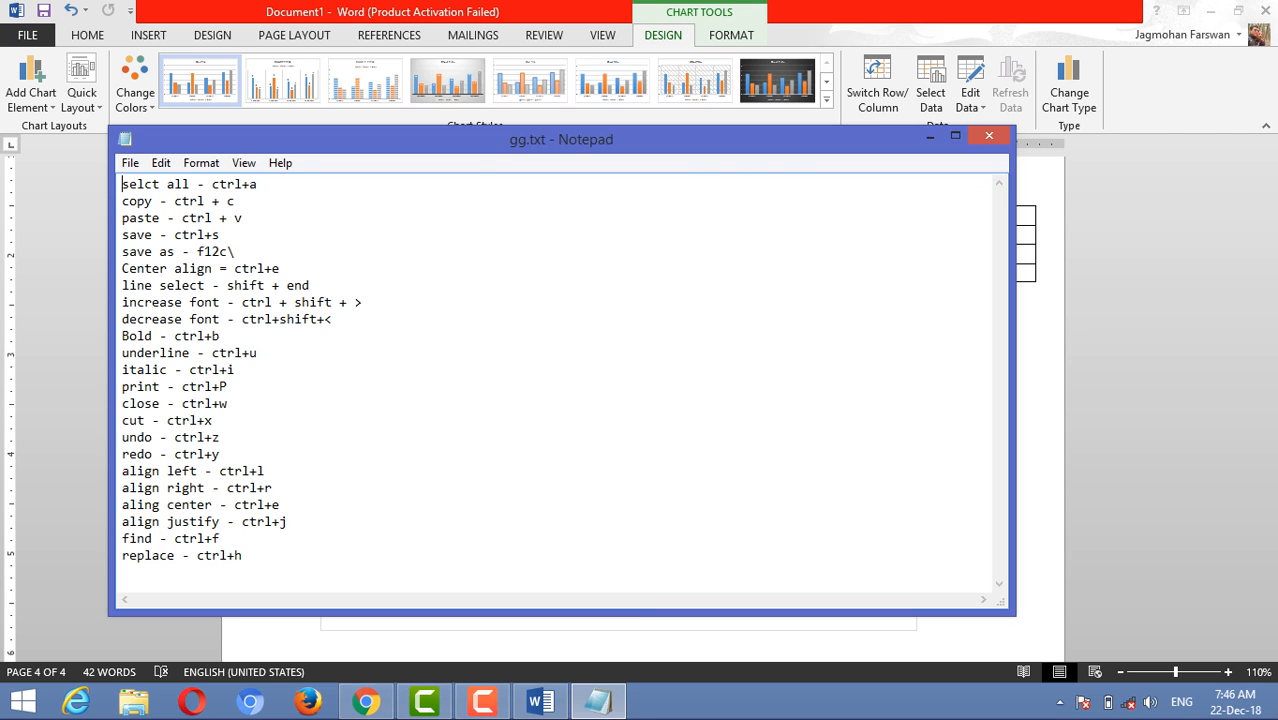
click(918, 624)
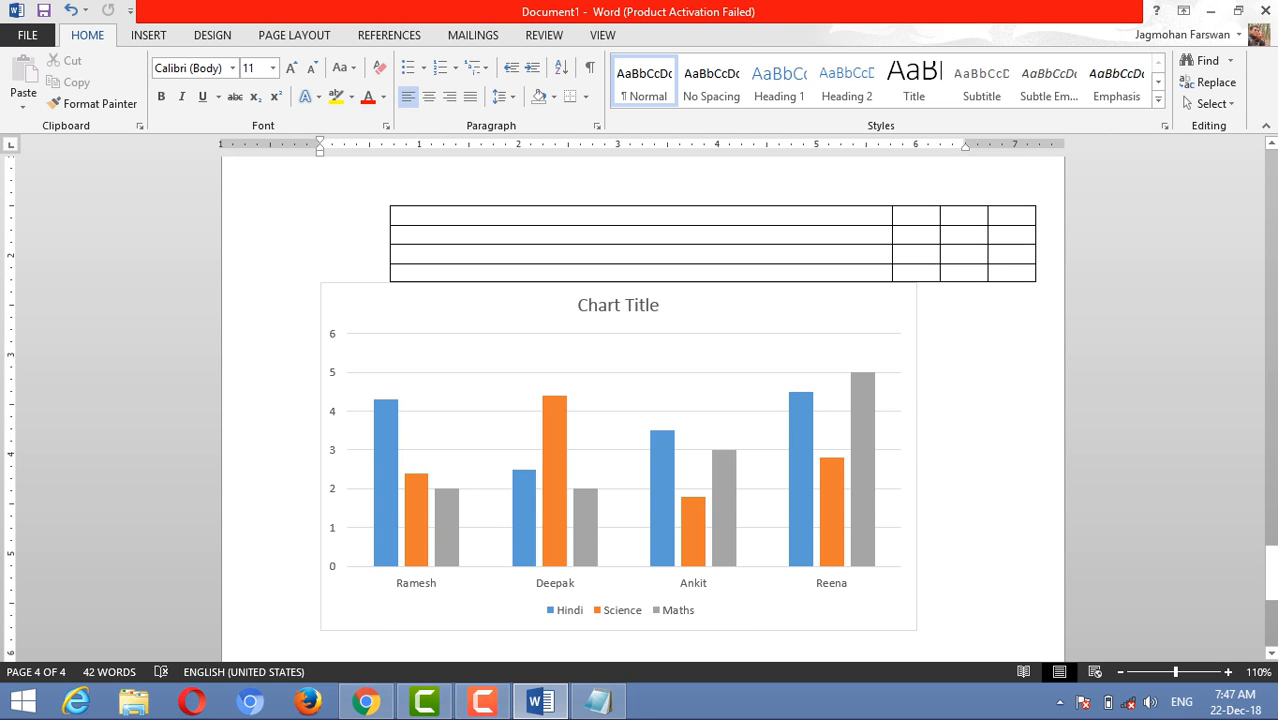
scroll(640, 400, down, 2)
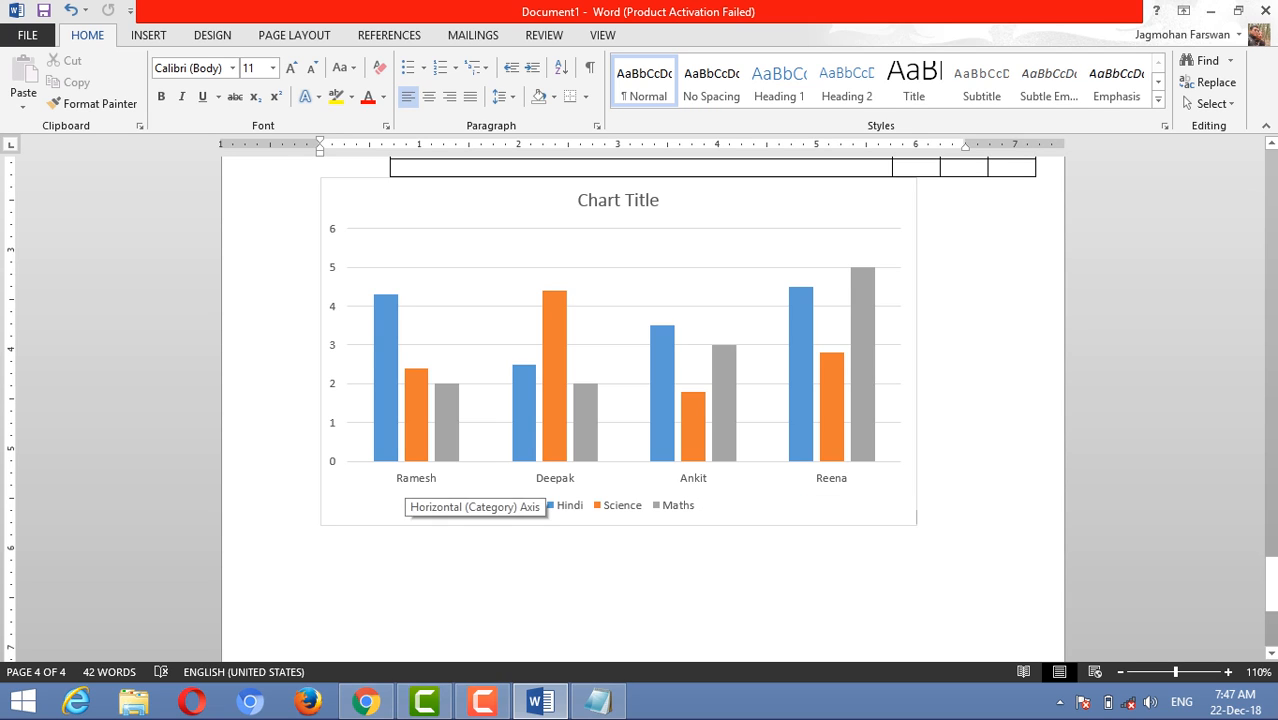
mouse_move(391, 410)
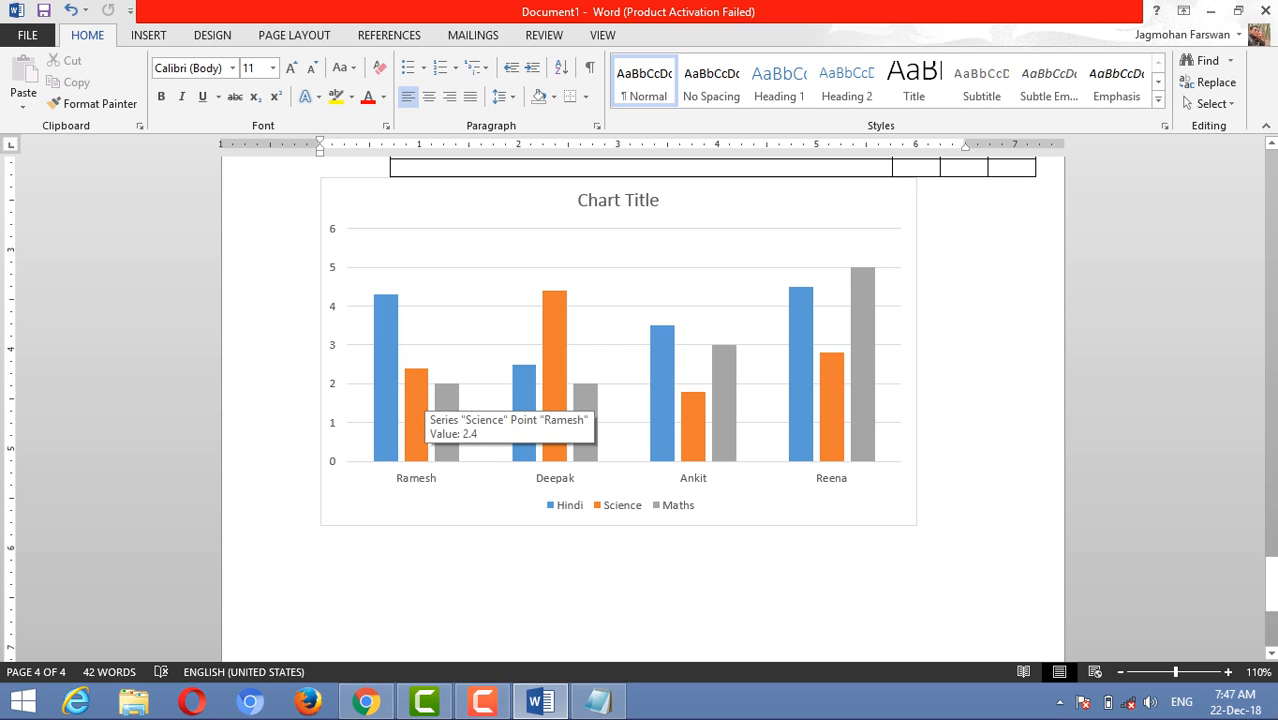
mouse_move(560, 350)
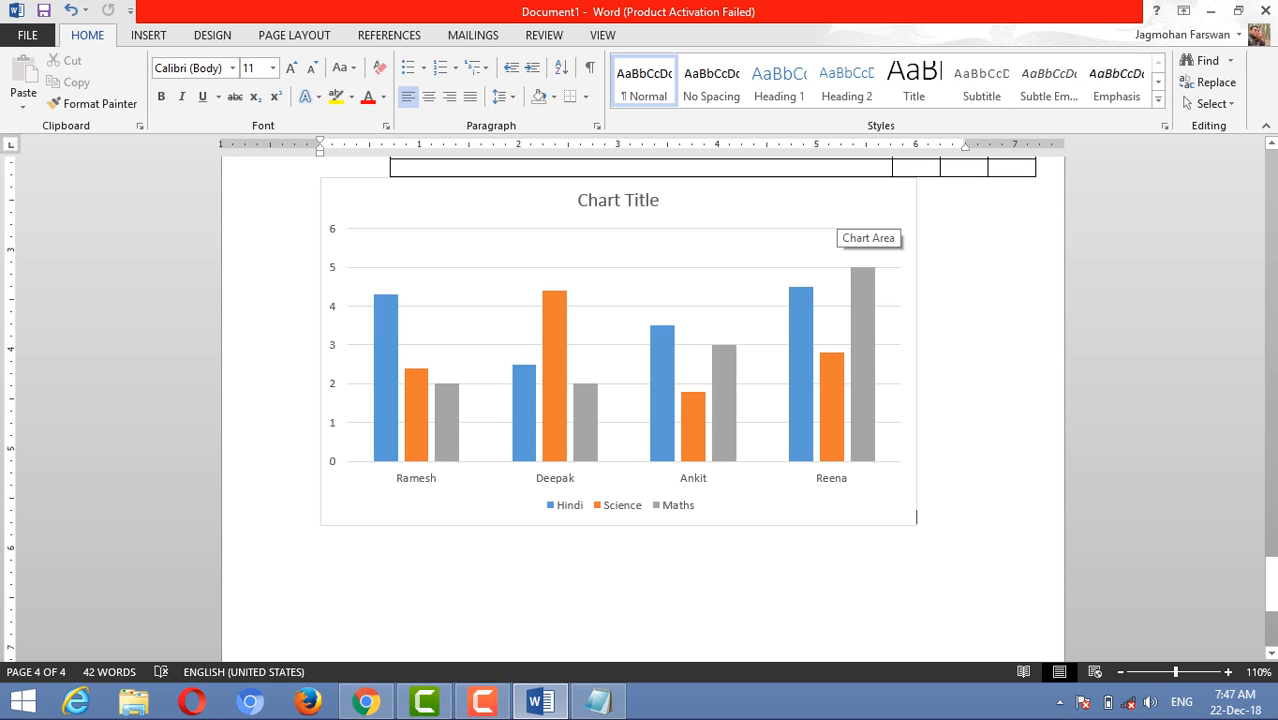
Step: Replace the chart's title with "Comparing chart"
click(630, 201)
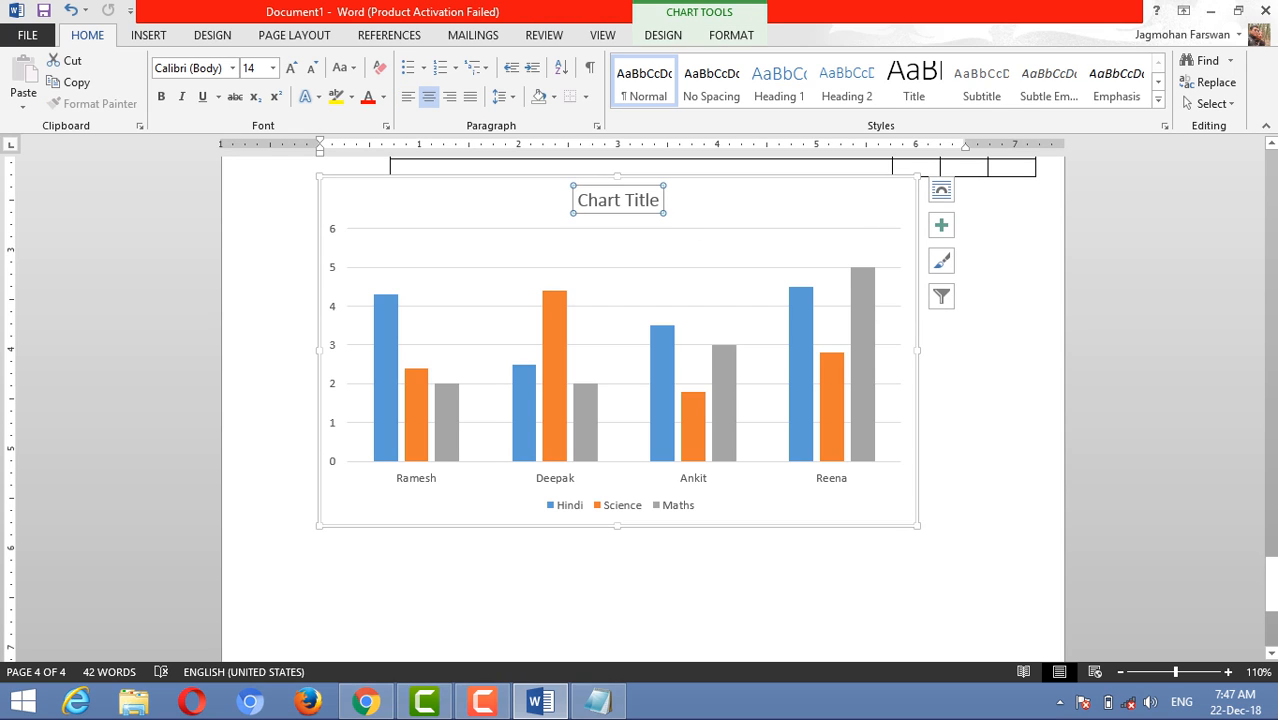
double_click(633, 199)
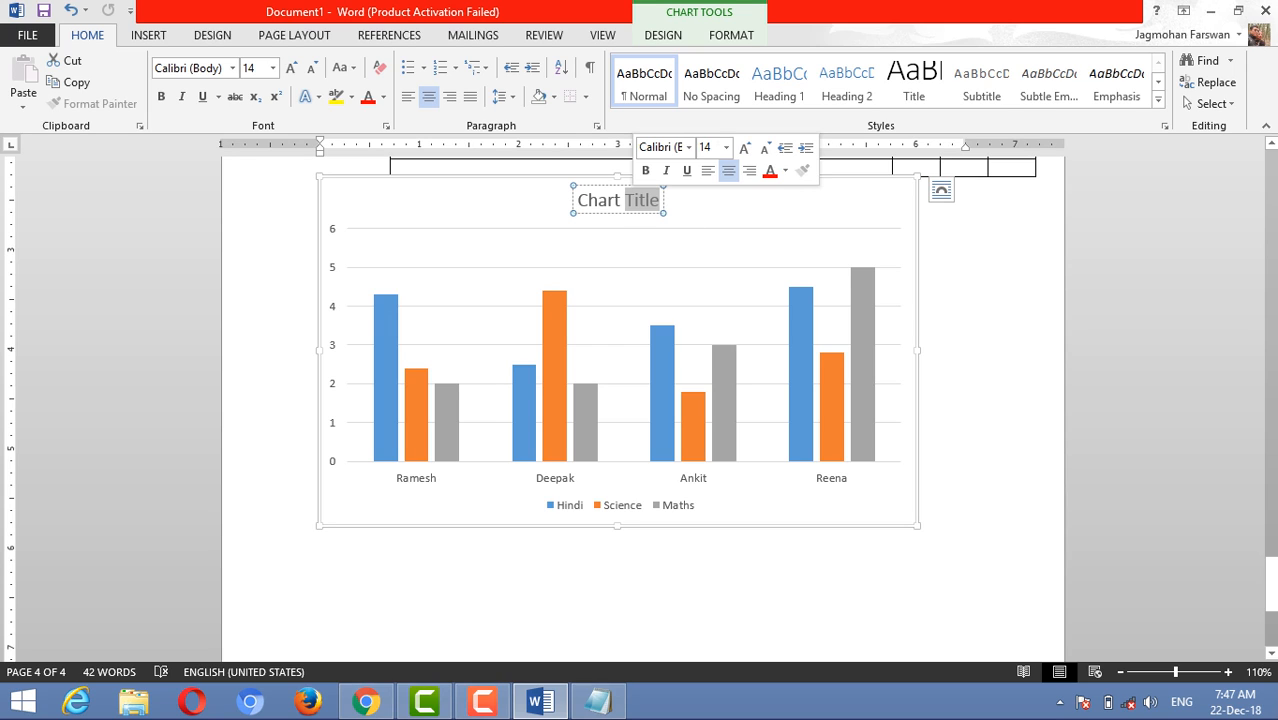
key(ctrl+a)
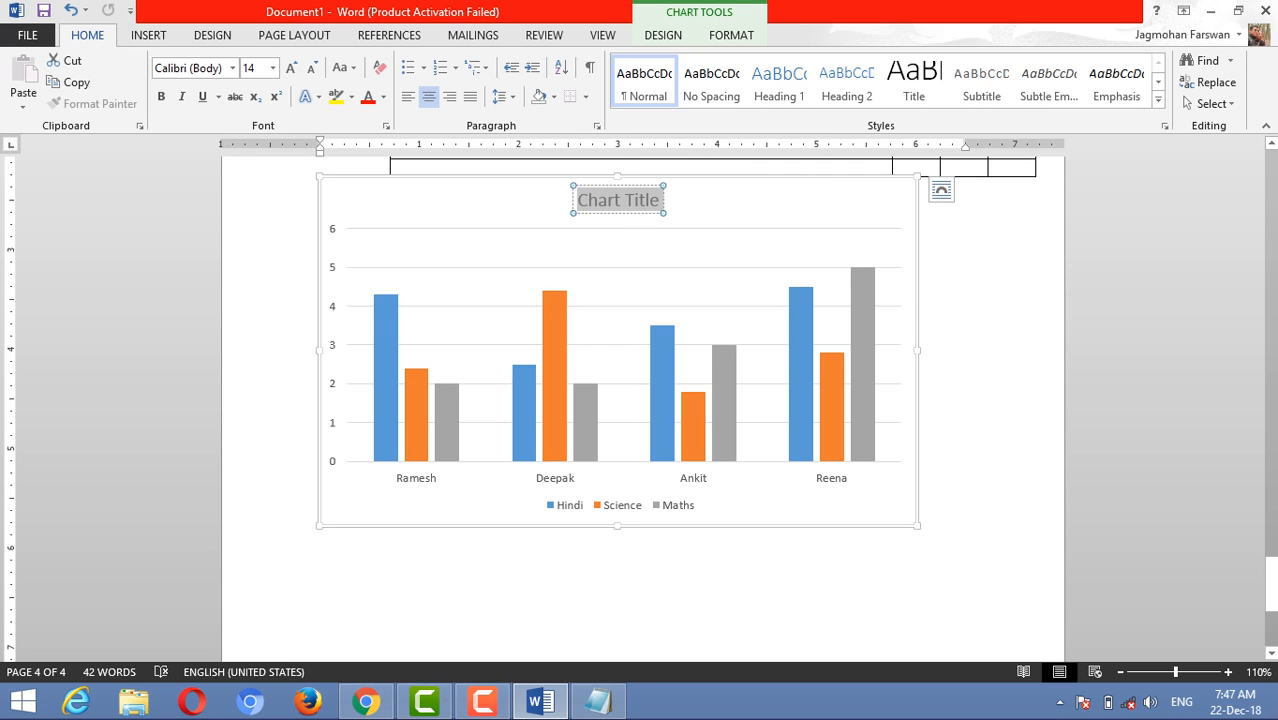
text(Compa)
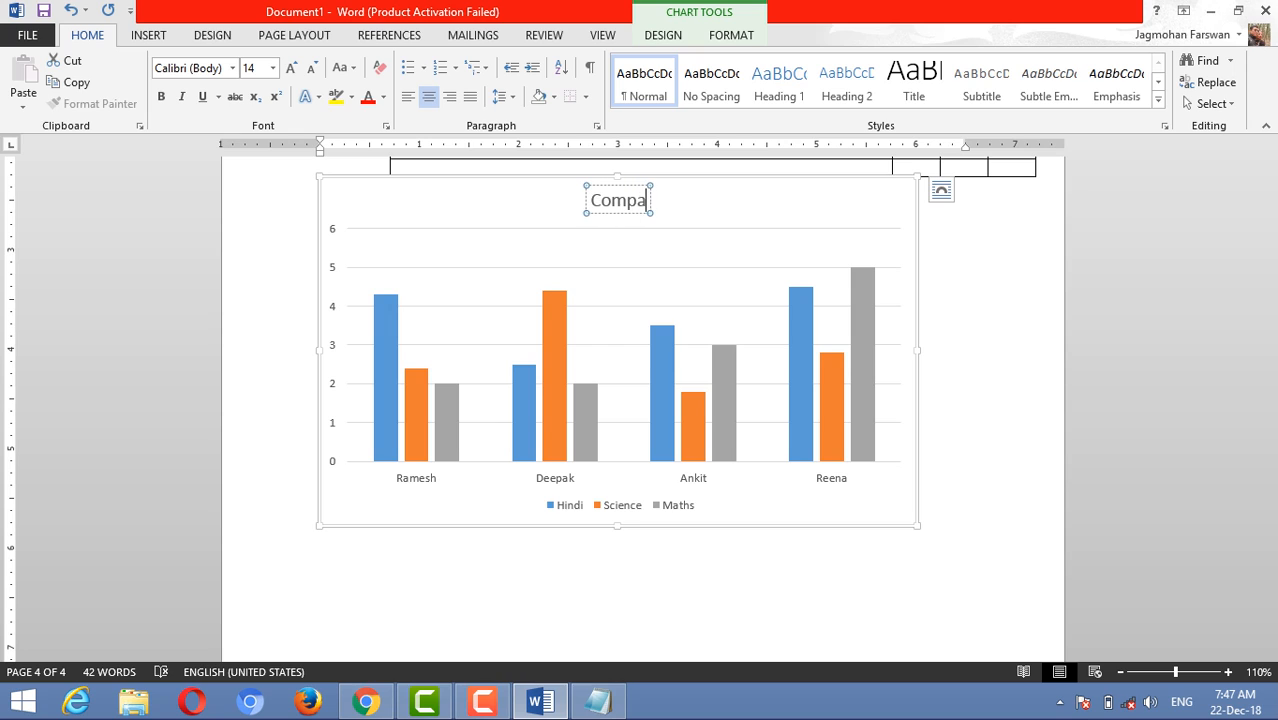
text(ring char)
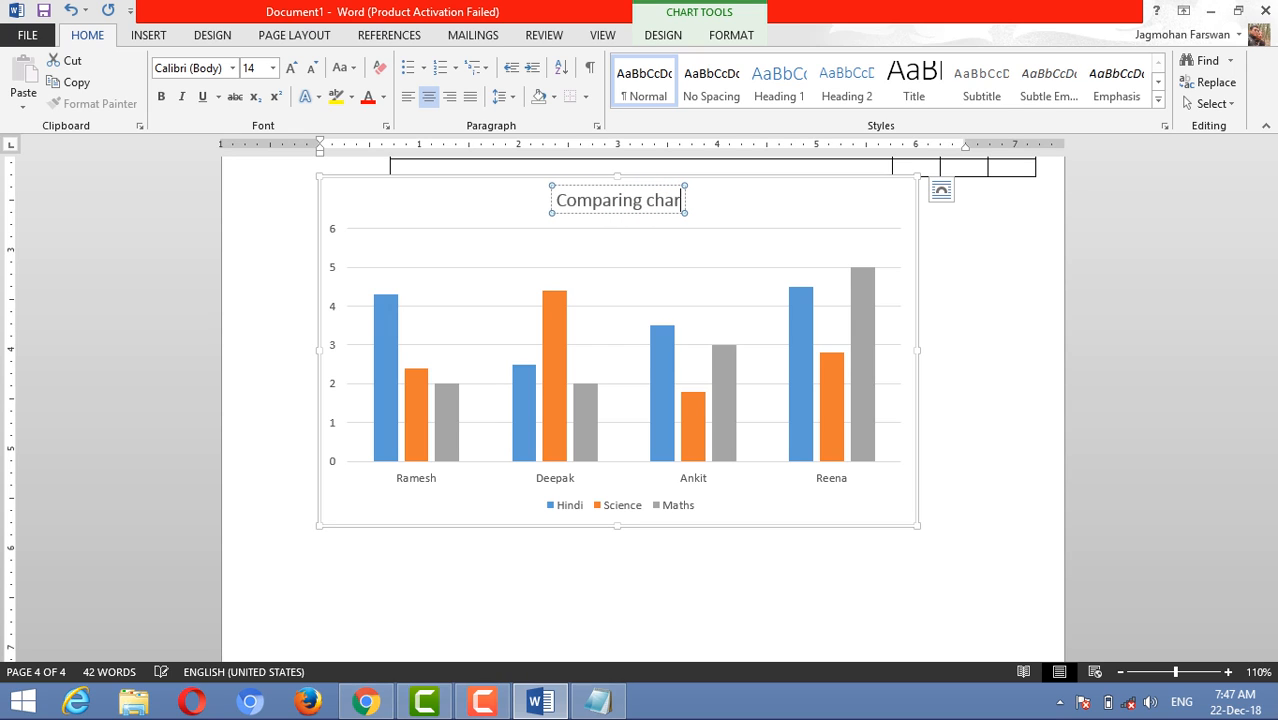
text(t)
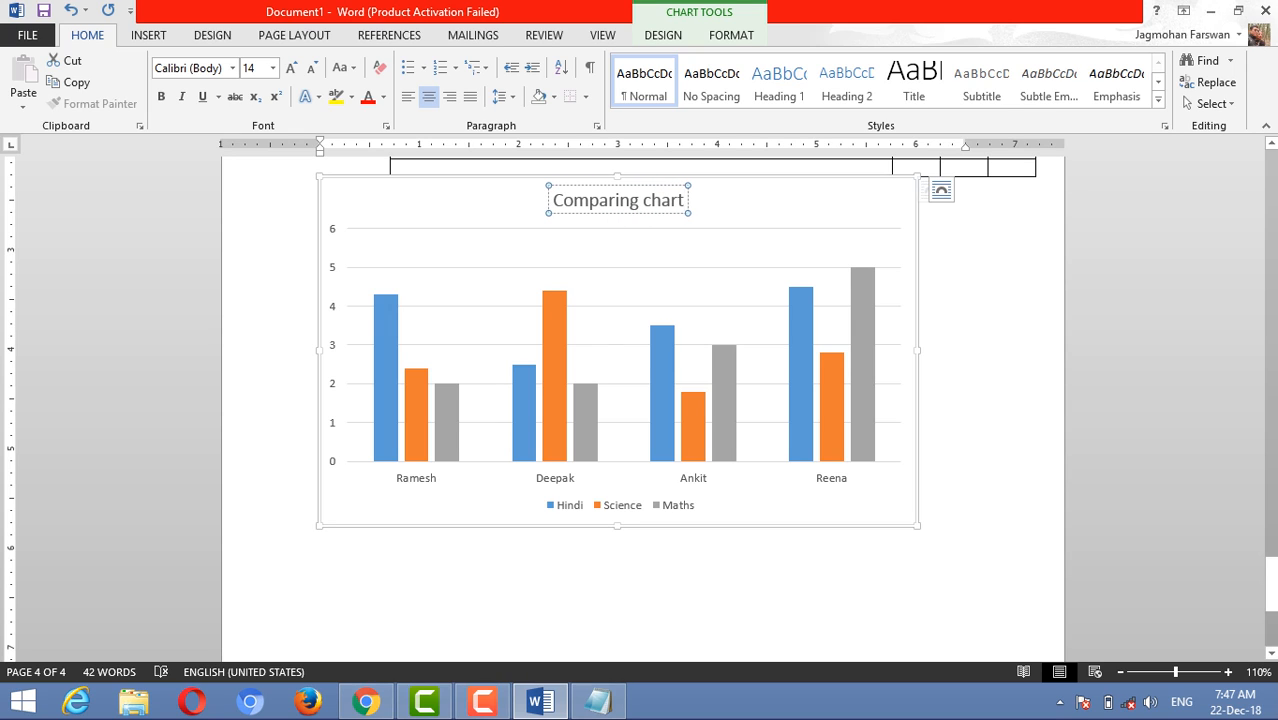
key(Escape)
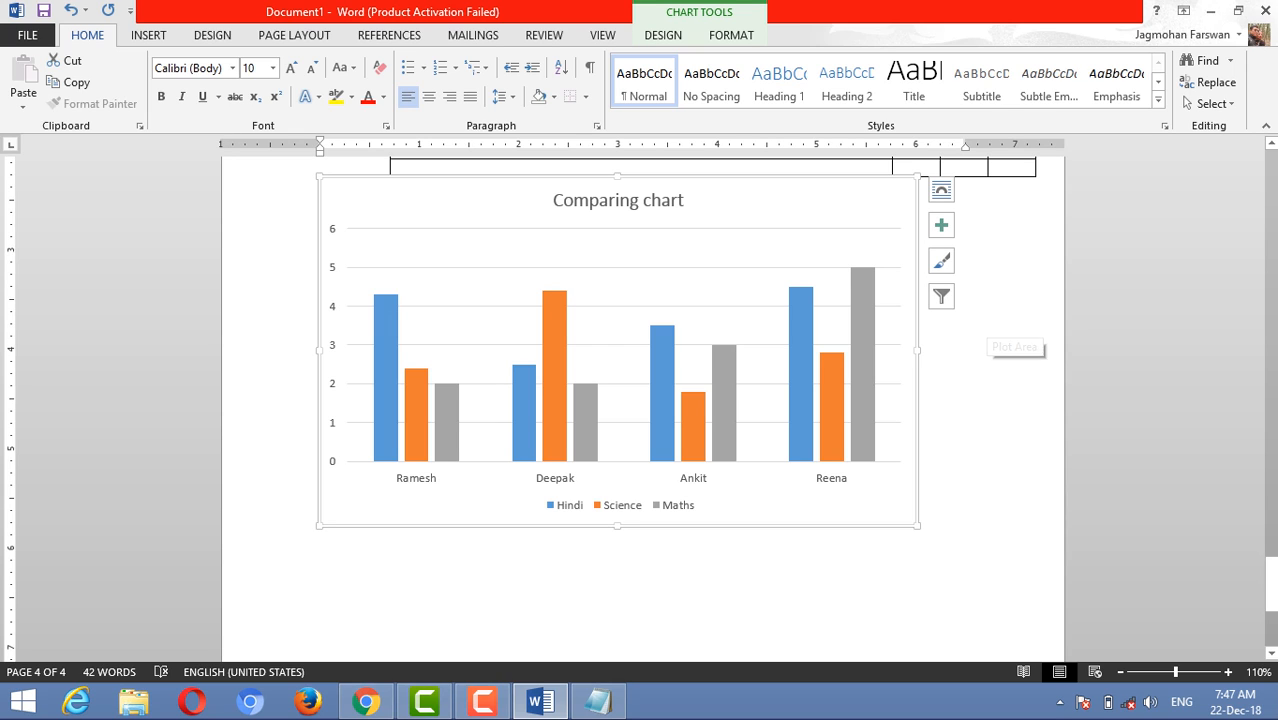
Step: Delete the whole column chart from the document
click(990, 348)
click(882, 497)
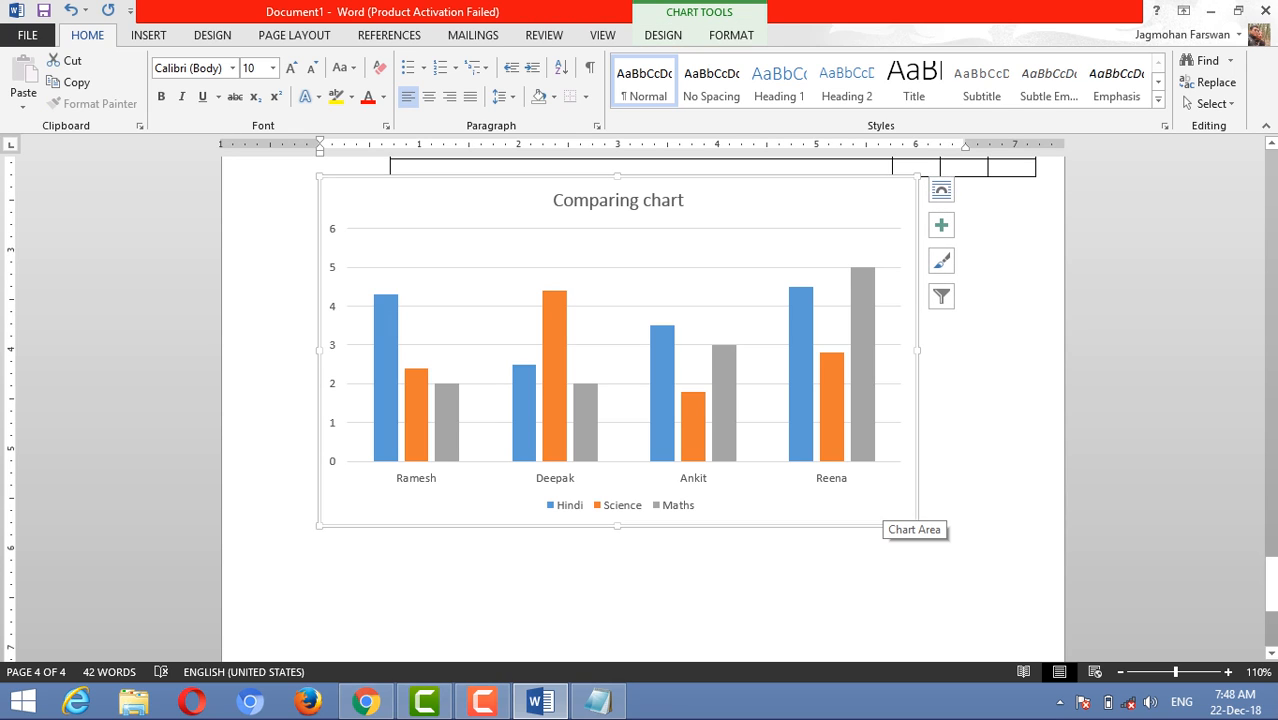
key(Delete)
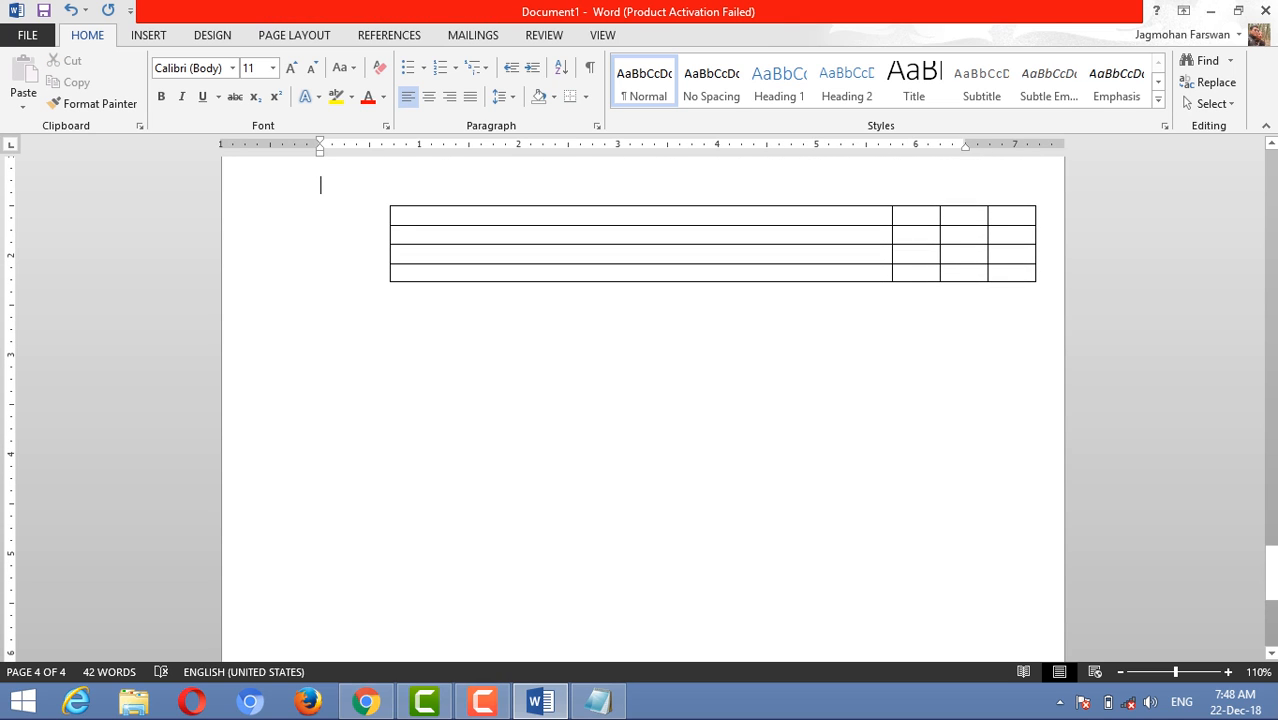
Step: Insert a screenshot of the open gg.txt Notepad window above the table, and delete the inserted picture
click(148, 35)
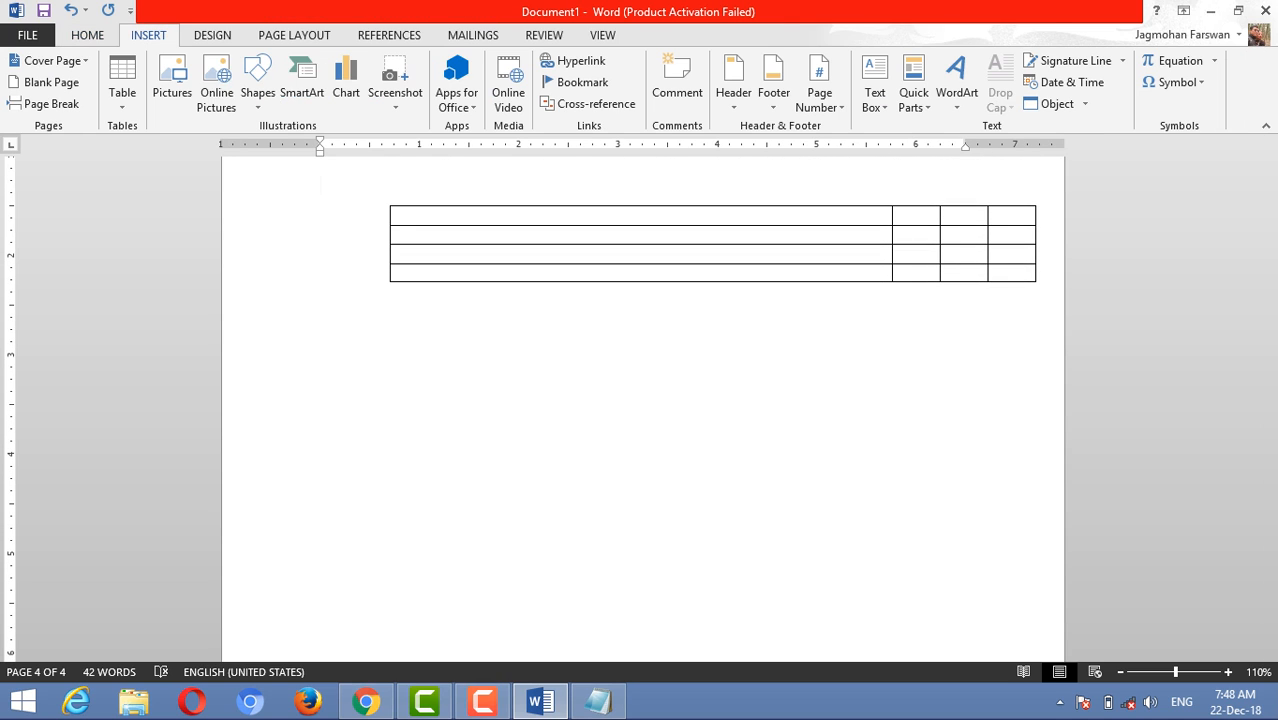
click(395, 85)
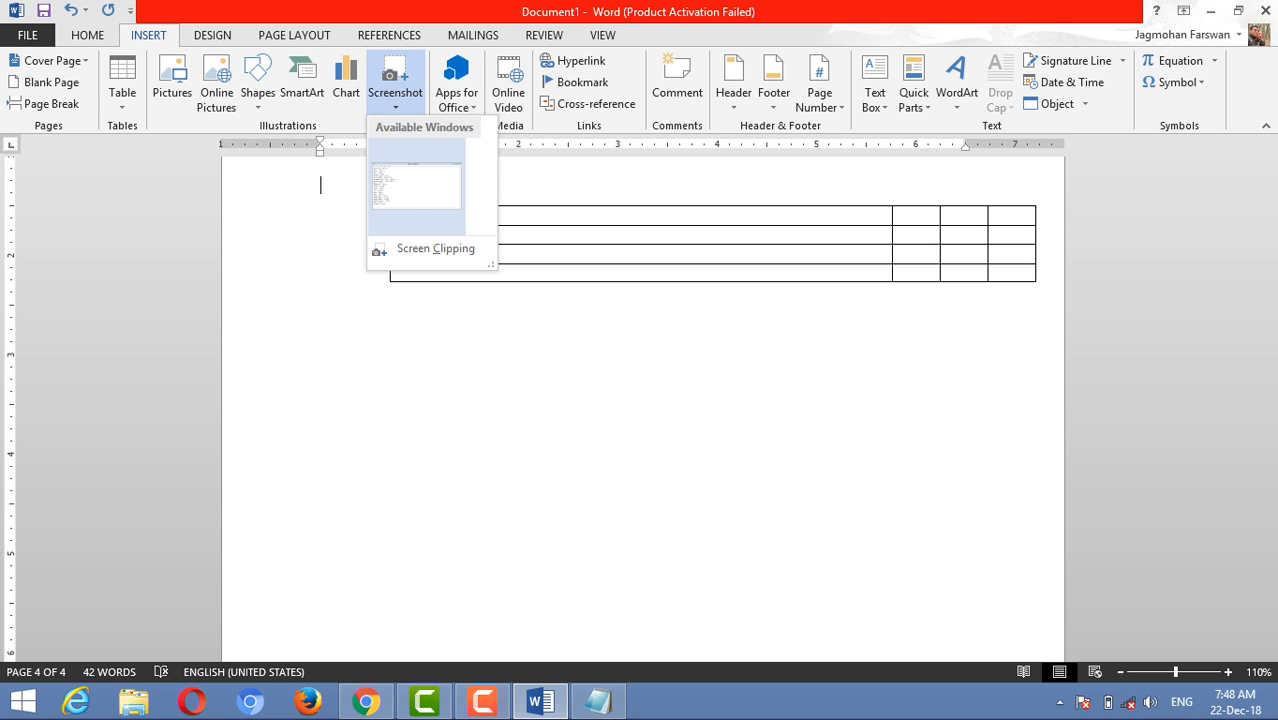
click(417, 185)
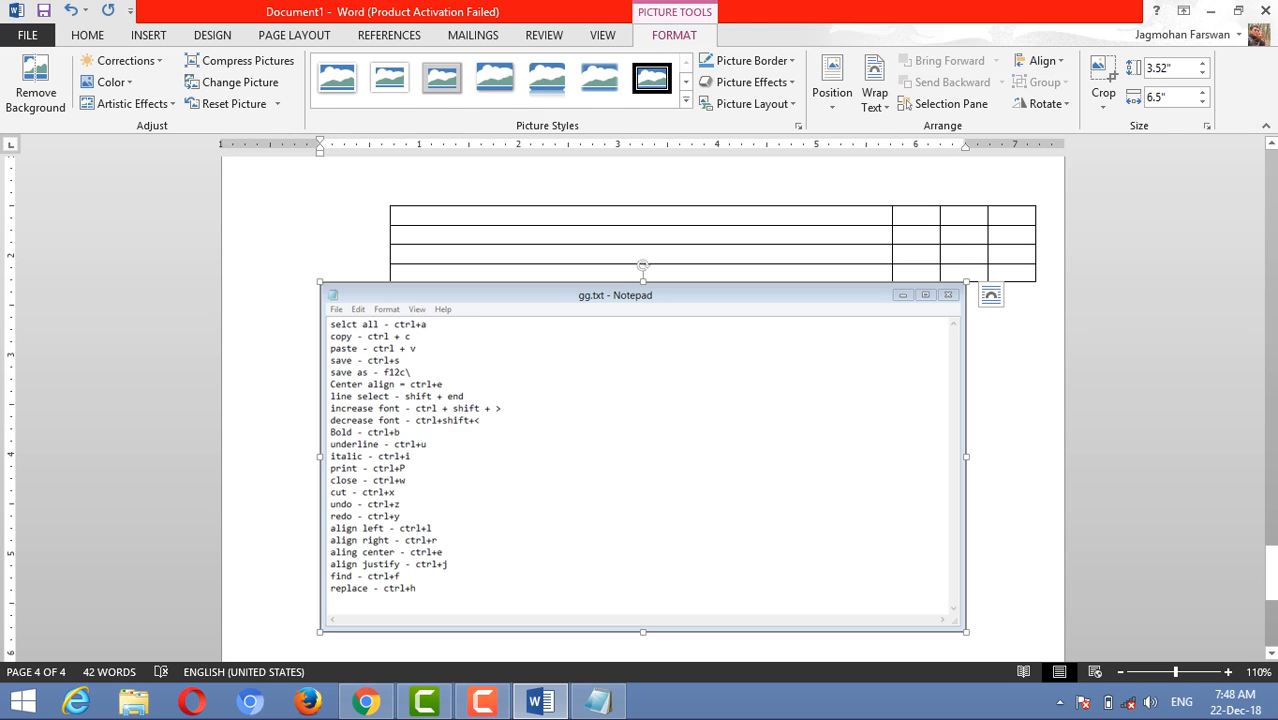
key(Delete)
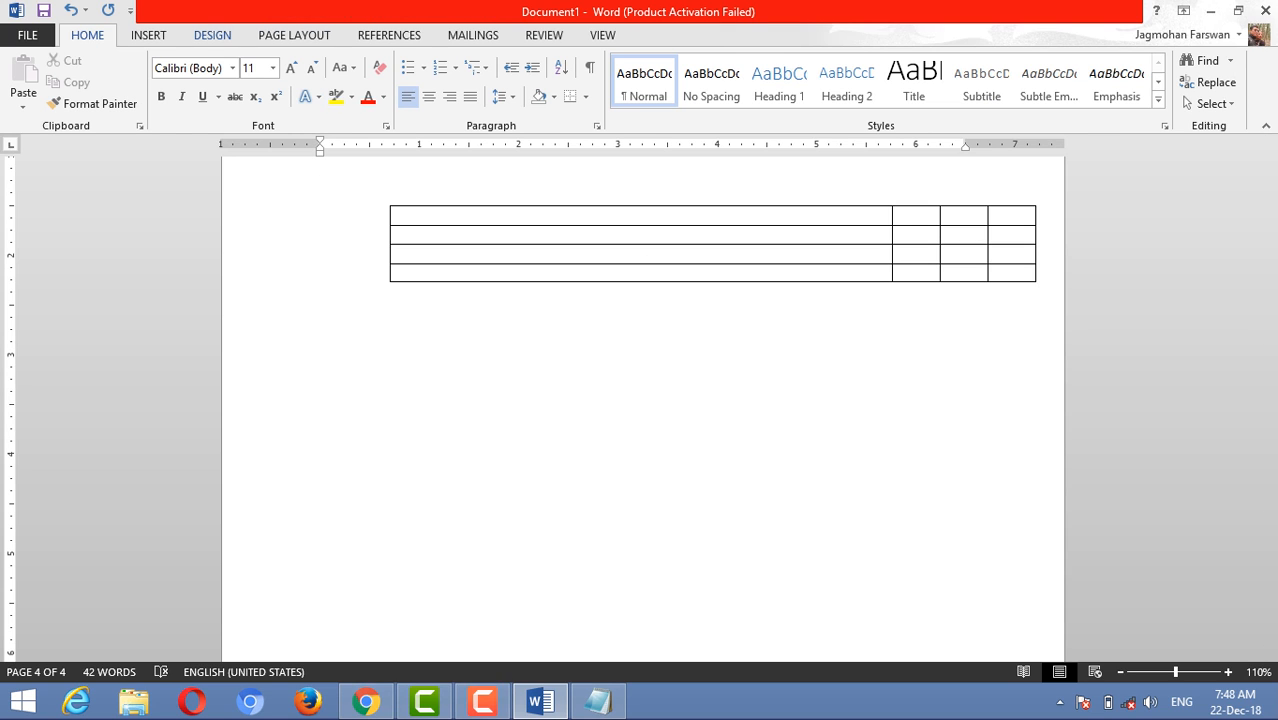
Step: Insert a screen clipping covering most of the desktop and the Notepad window, and delete the inserted picture
click(148, 35)
click(395, 90)
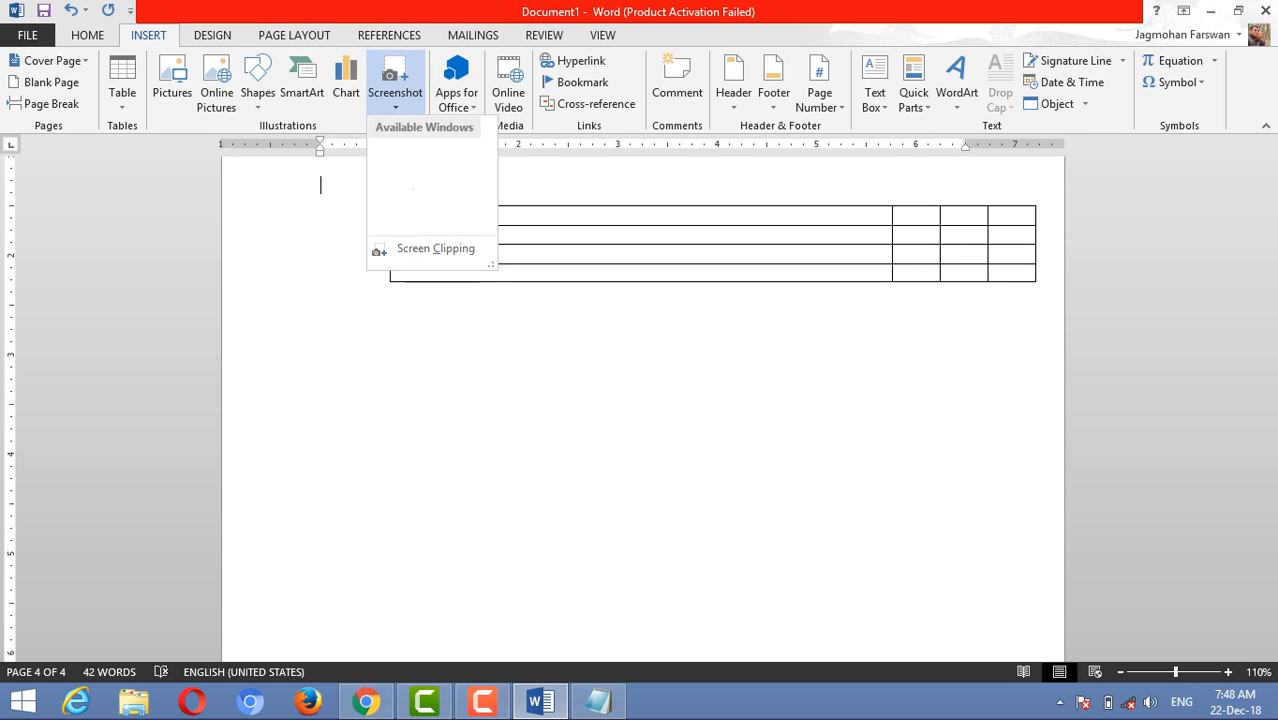
click(435, 248)
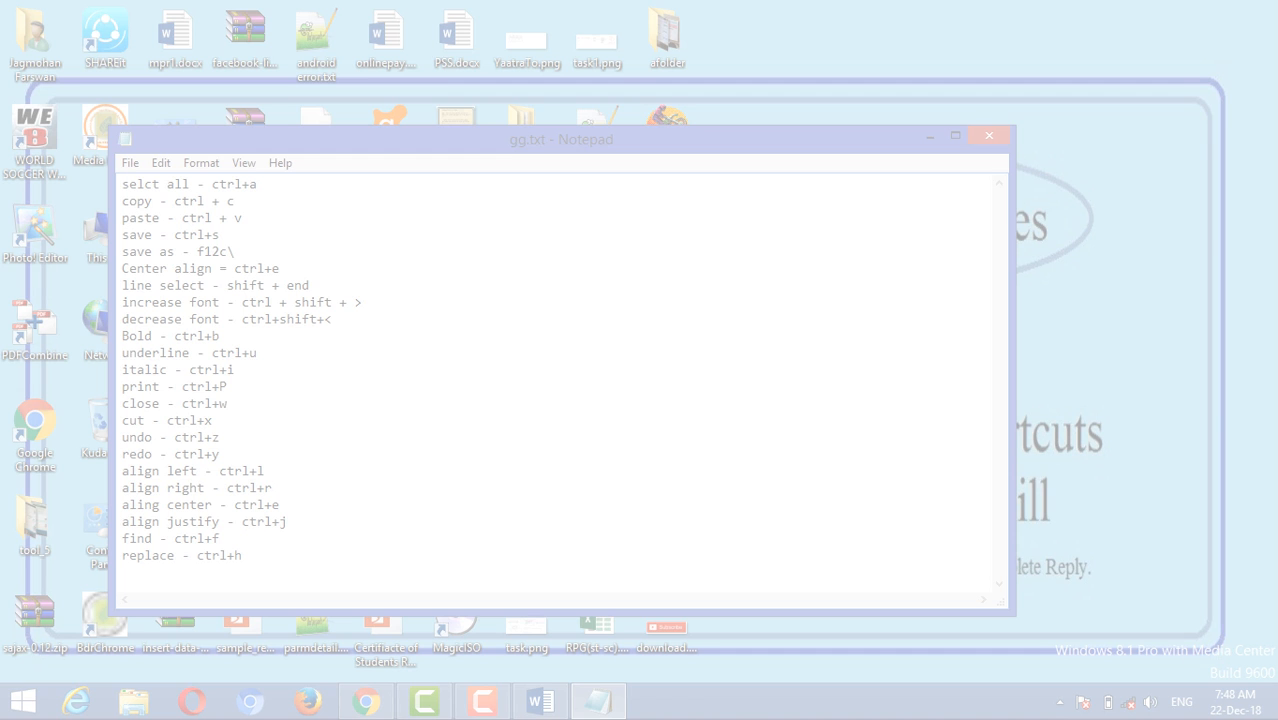
drag(42, 24, 1190, 478)
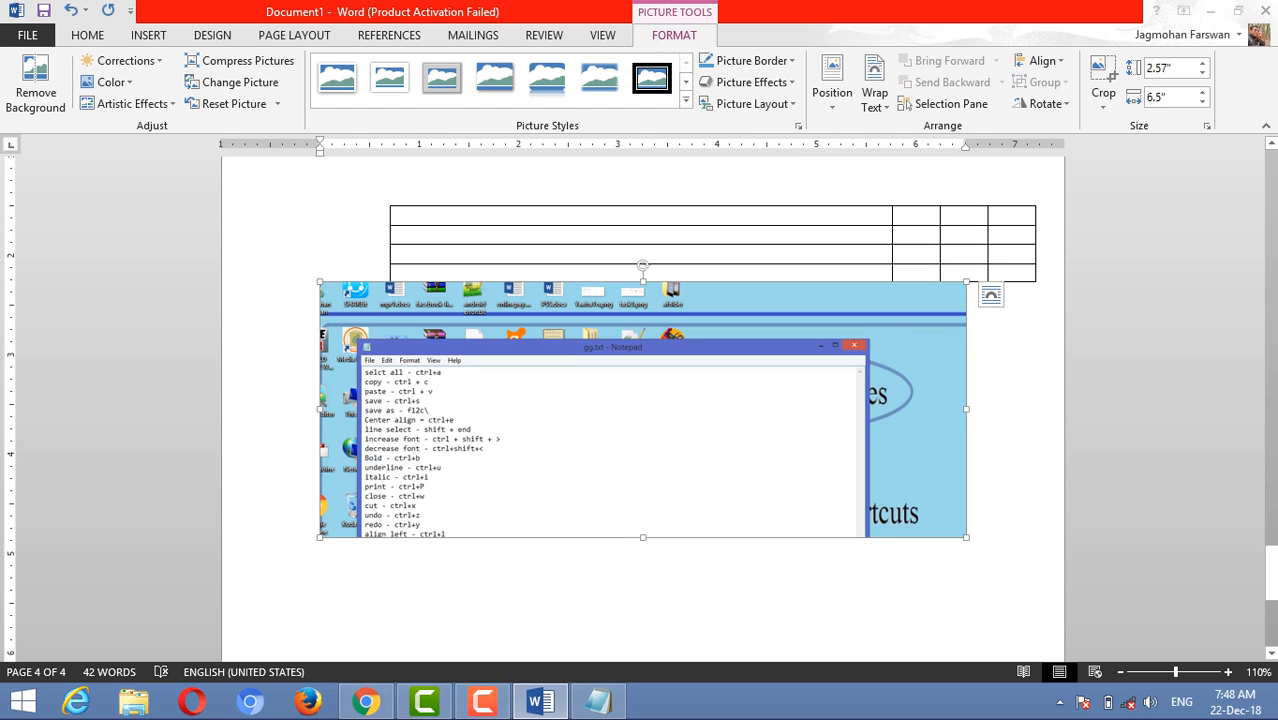
key(Delete)
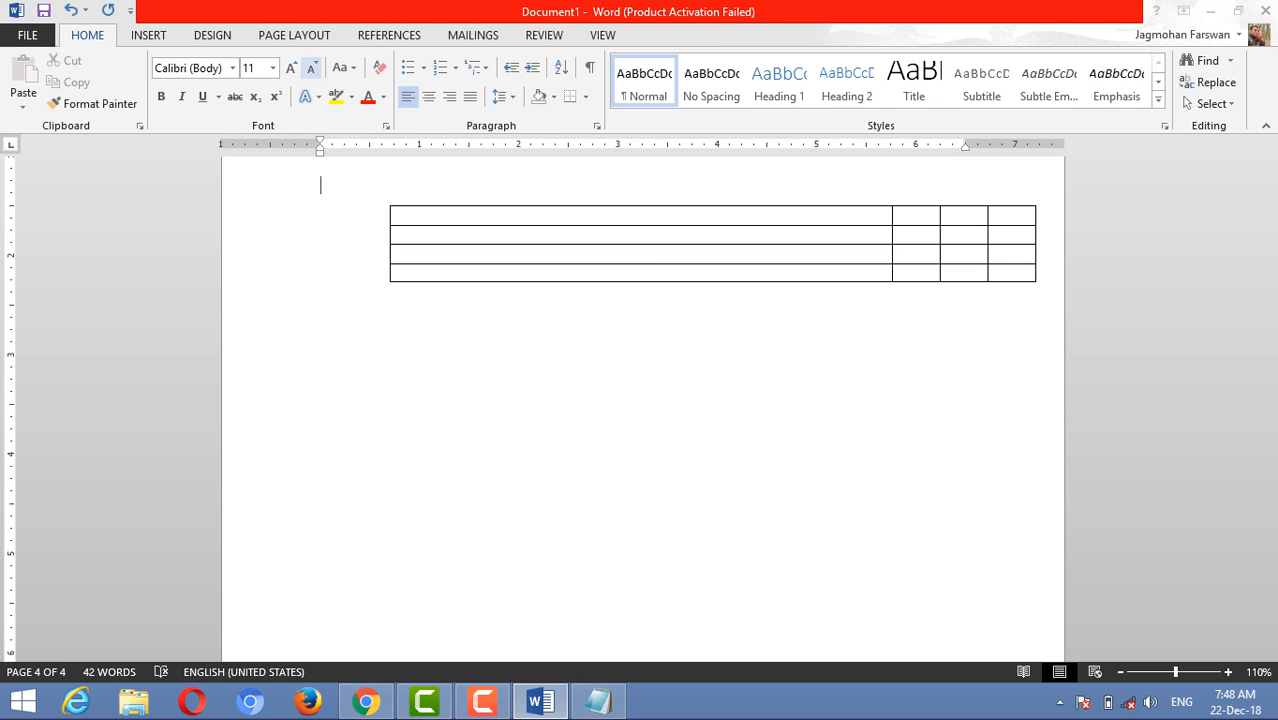
Step: Look at the recently used Apps for Office without inserting an app
click(148, 35)
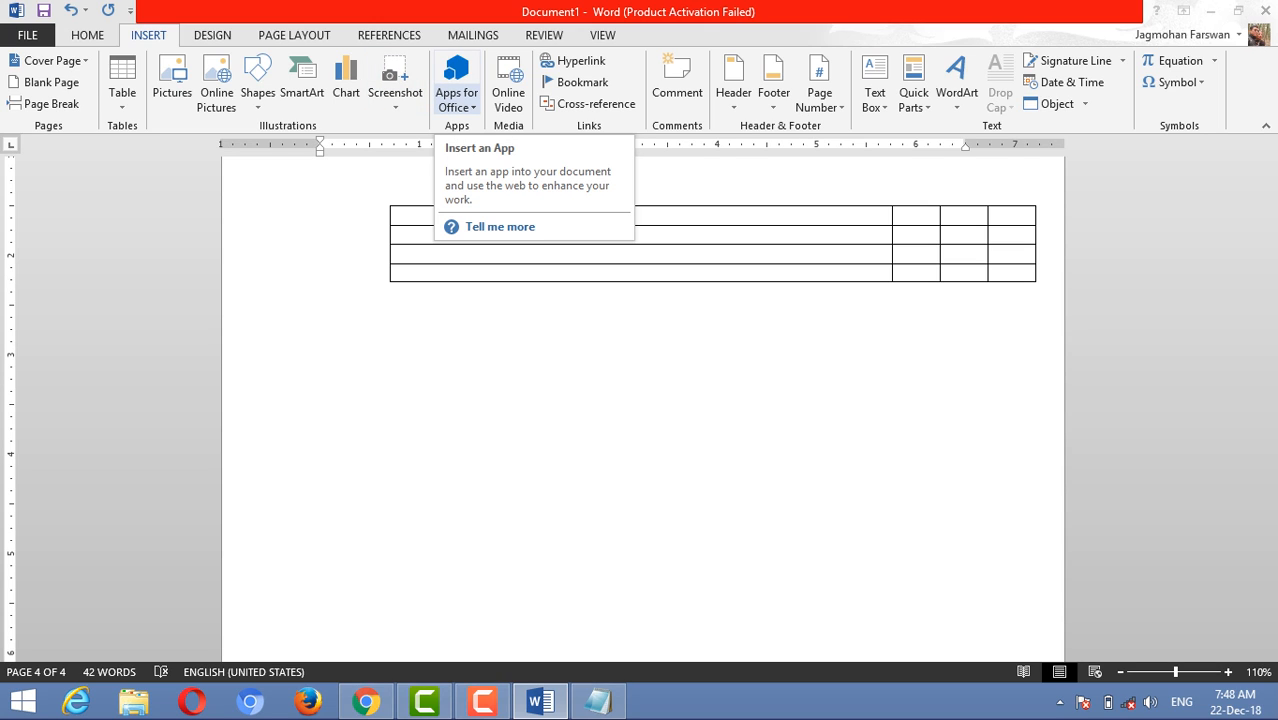
click(456, 90)
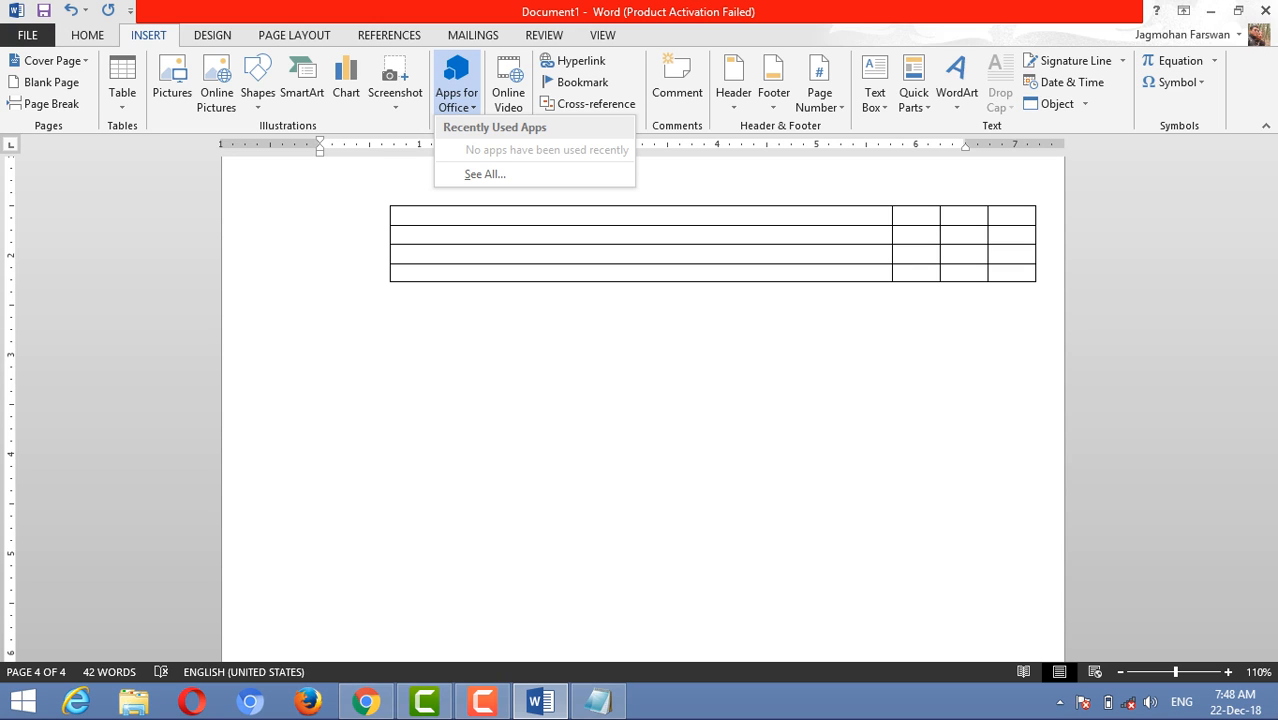
key(Escape)
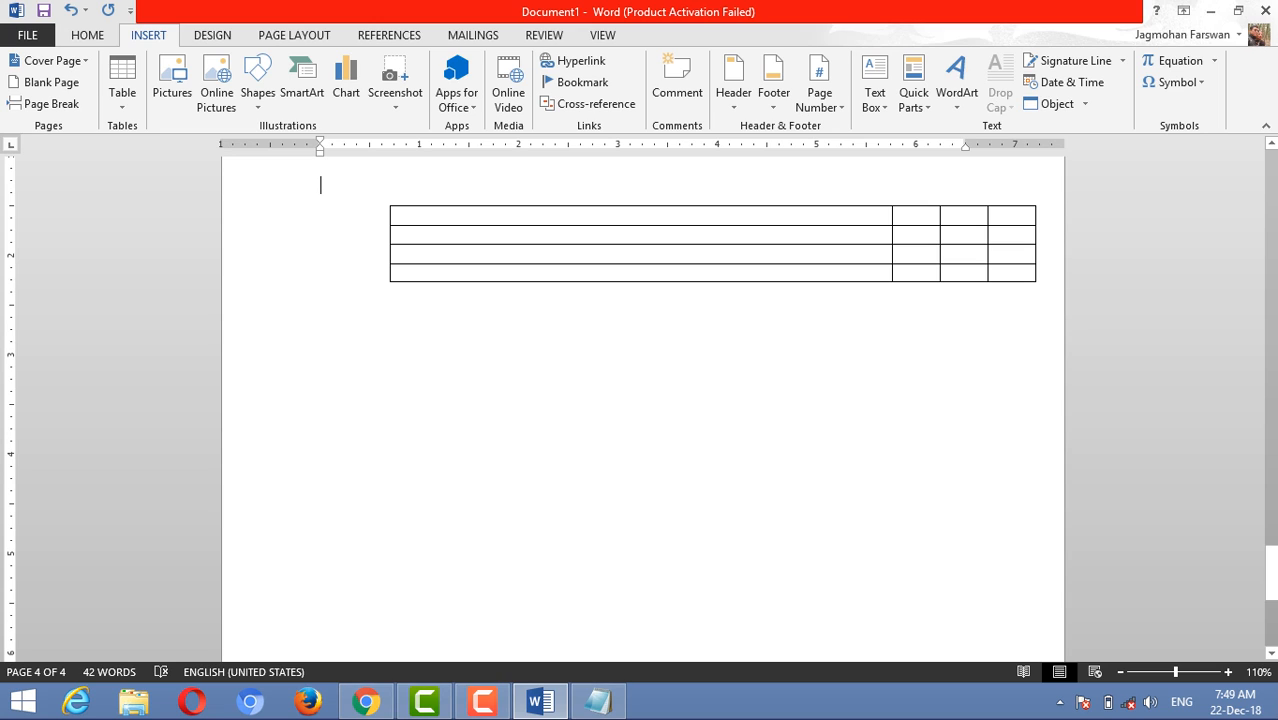
Step: Write "BADARI Innovation" on the empty line above the table, correcting the spelling of the second word
text(BADARI )
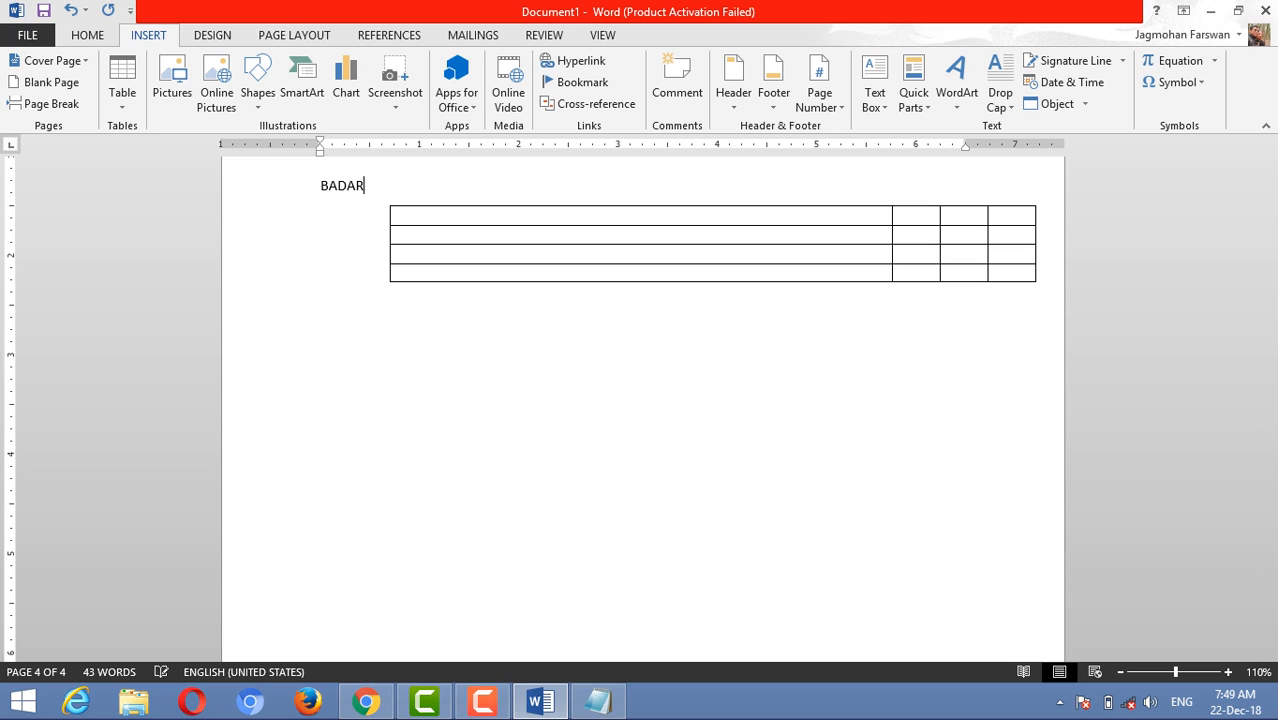
text(Innnovation)
key(Left)
key(Left)
key(Left)
key(Left)
key(Left)
key(Left)
key(Left)
key(BackSpace)
key(Right)
key(Right)
key(Right)
key(Right)
key(Right)
key(Right)
key(Right)
key(shift+Home)
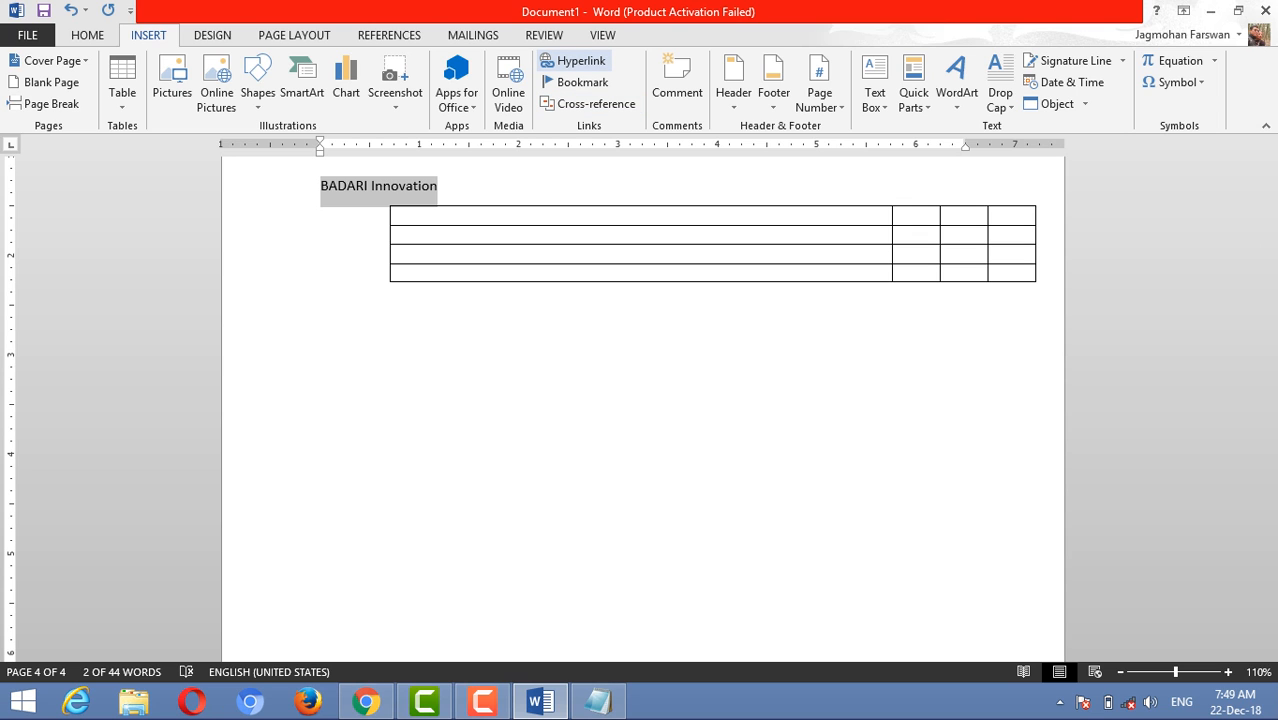
click(573, 61)
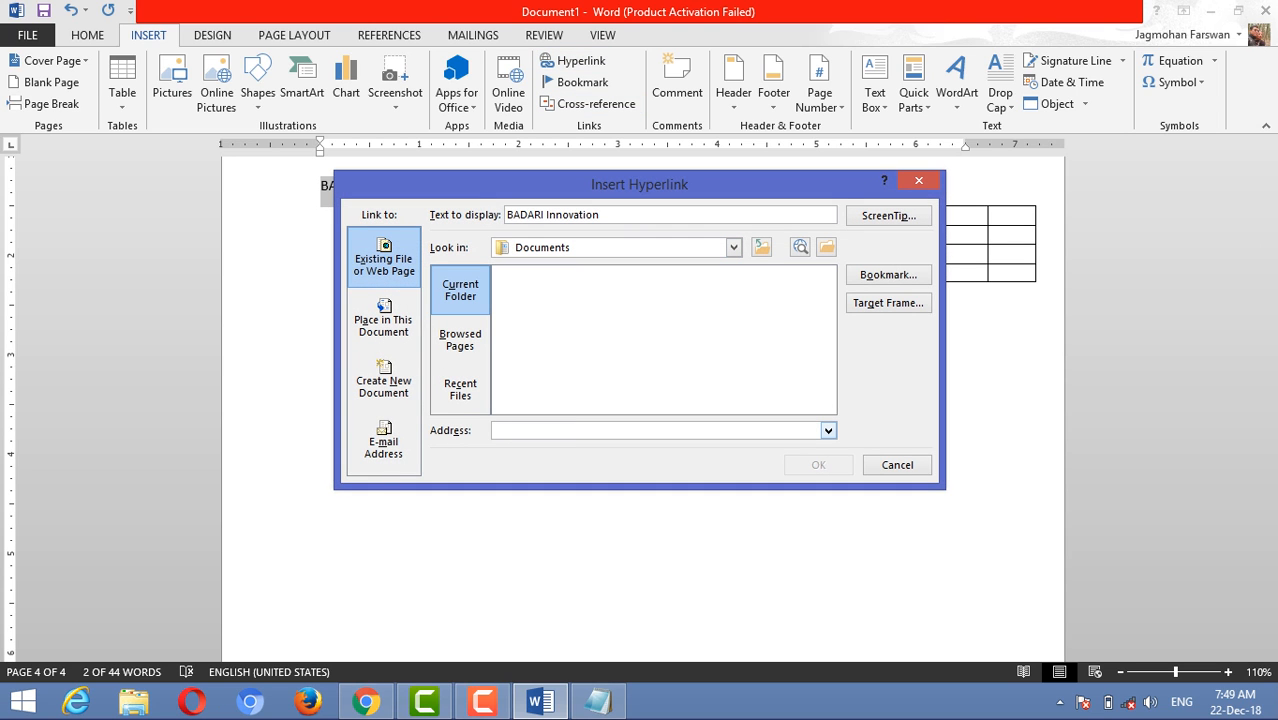
text(https)
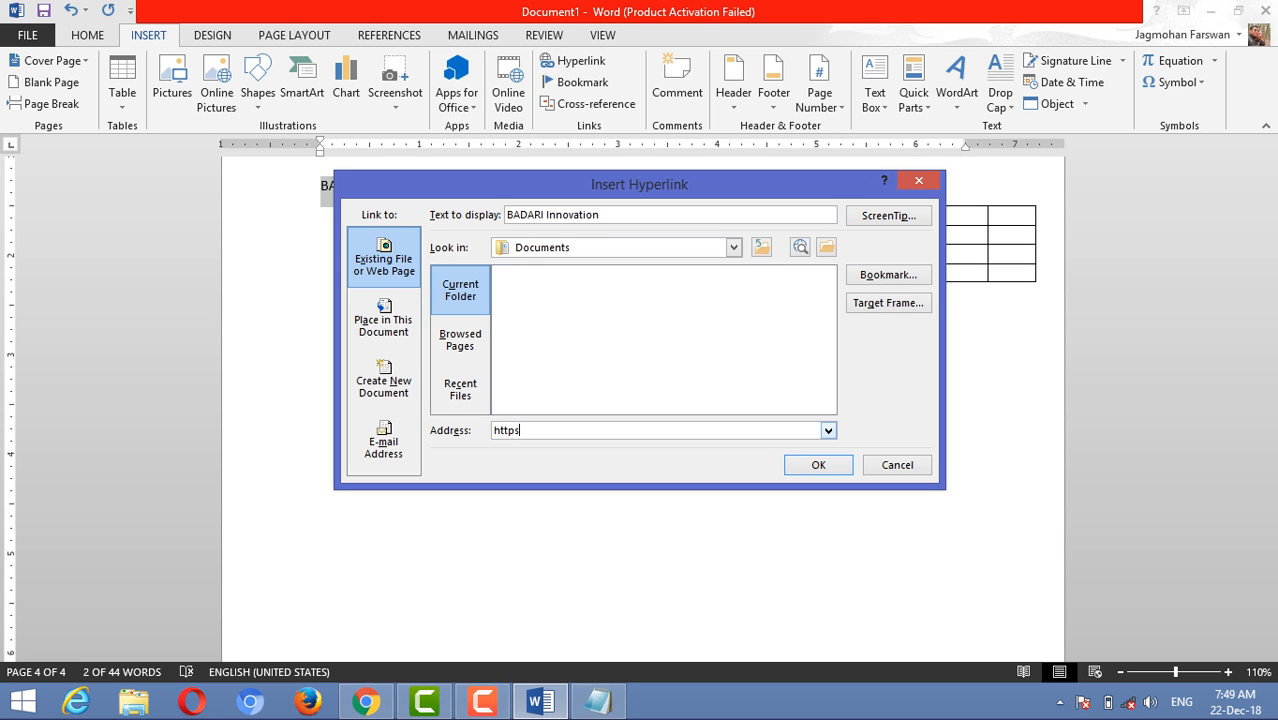
text(:/)
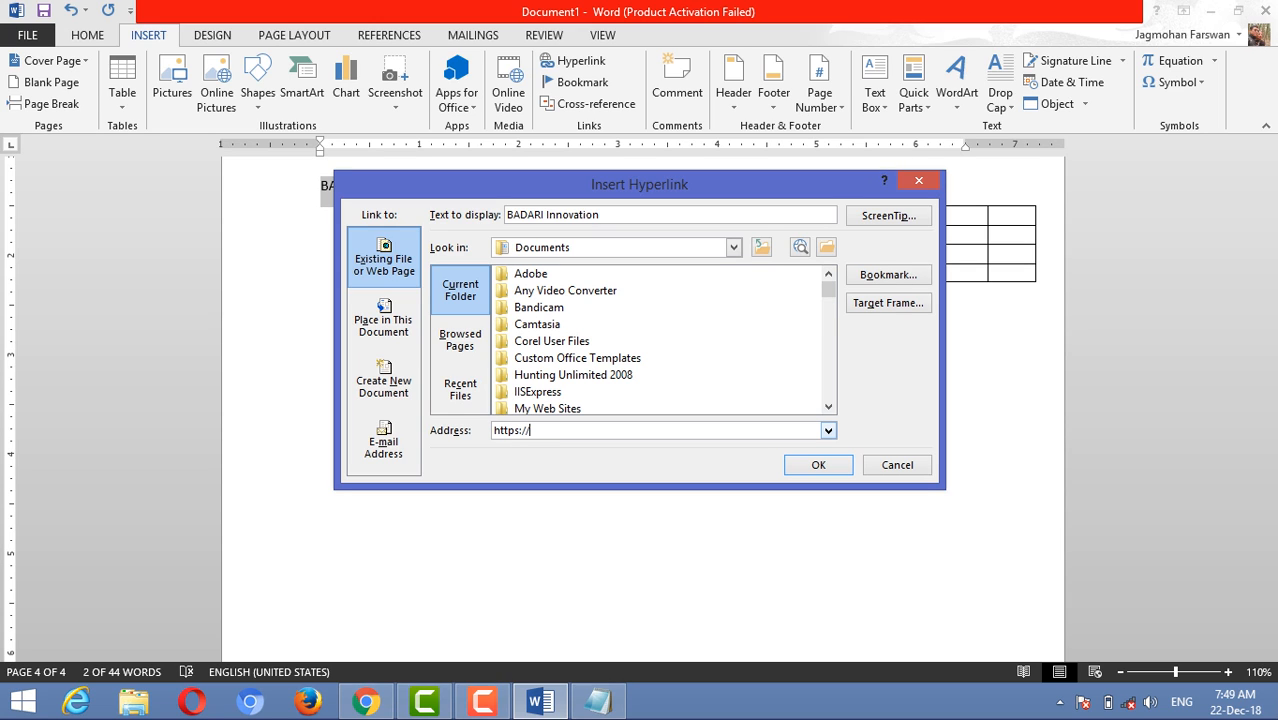
text(/badari.000webhostapp.com)
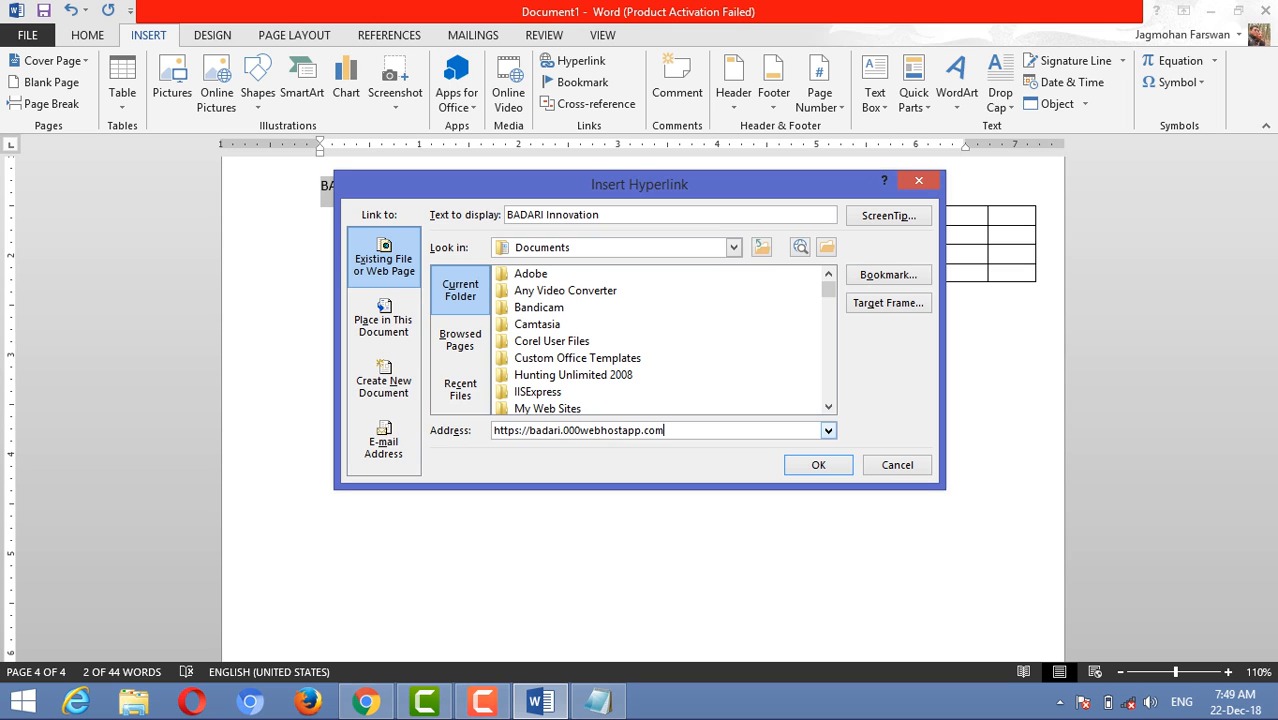
key(Return)
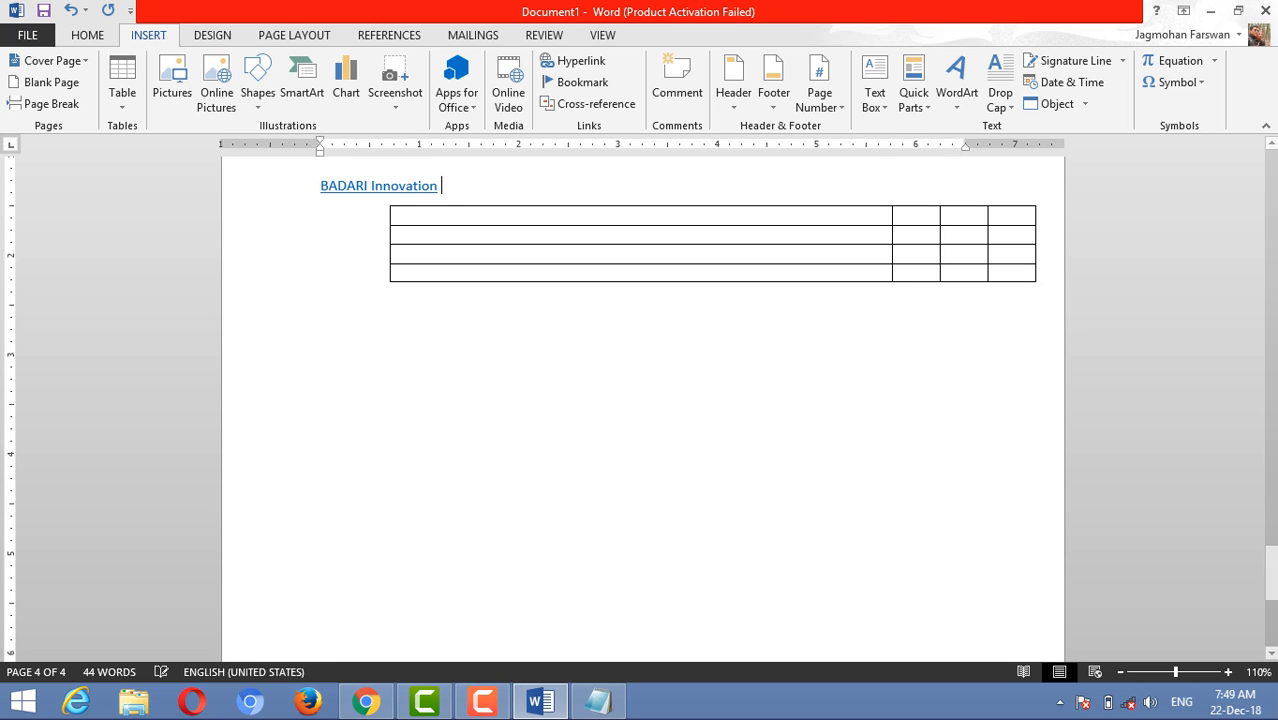
Step: Add the filler text "kkskfjdsf dsfdskj fds" after the link and try to open the link
text(kkskfjdsf dsfdskj fds)
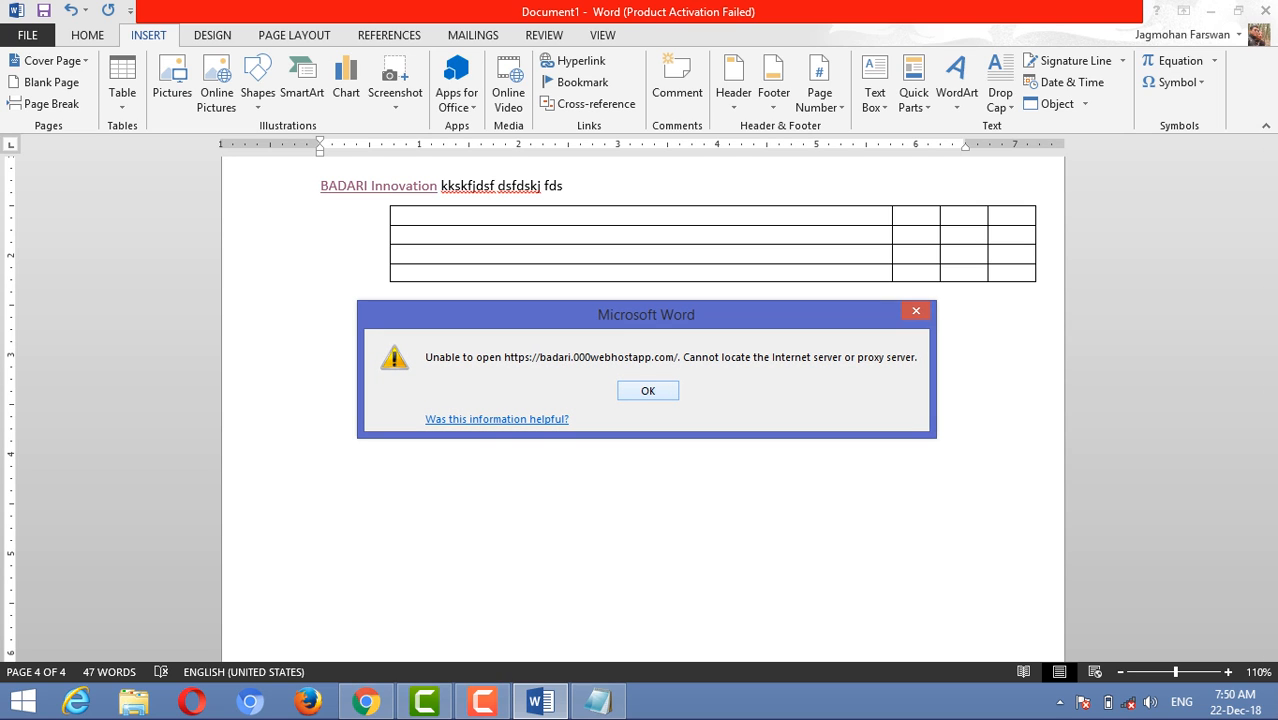
key(Return)
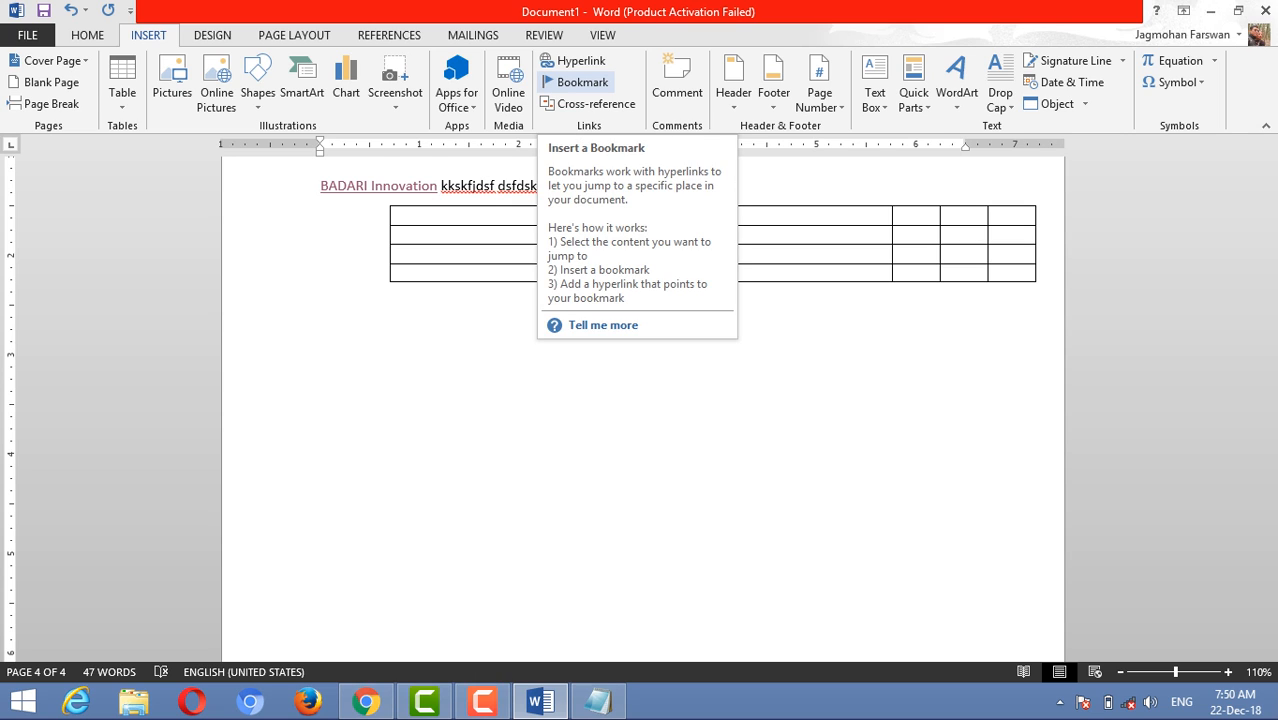
Step: View the Bookmark settings without adding a bookmark, and clear the whole line with the link above the table
click(575, 82)
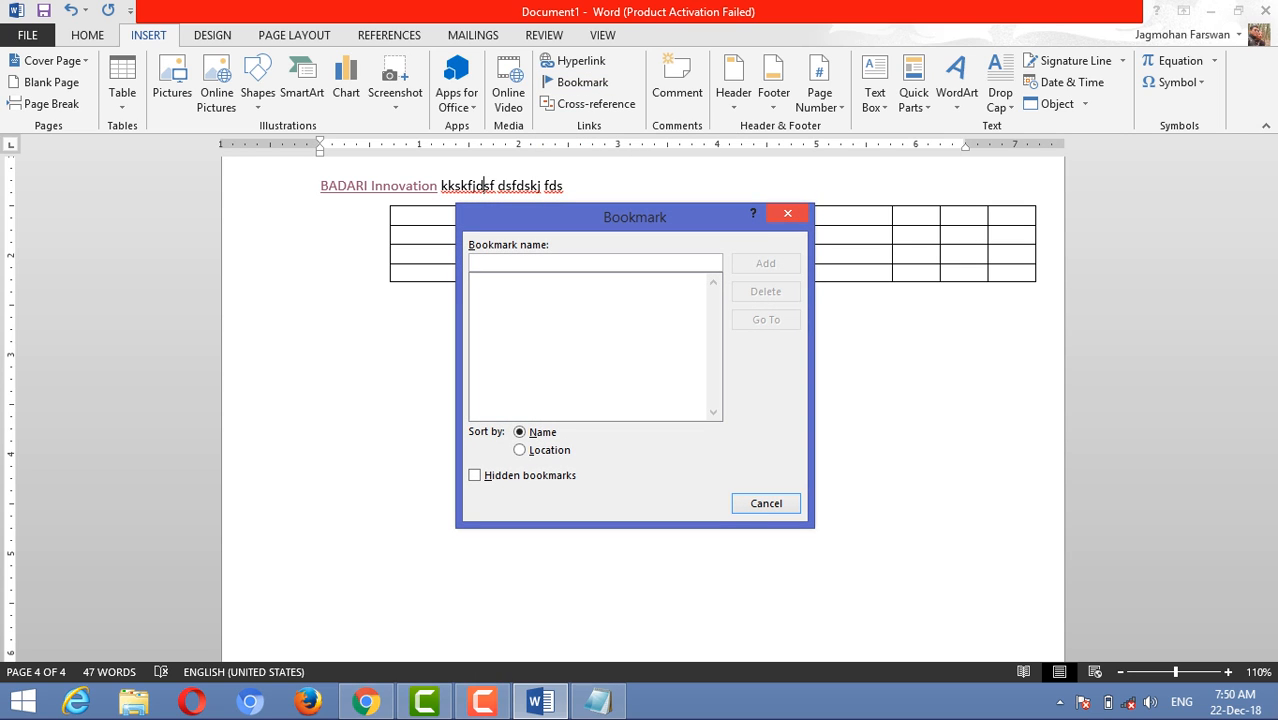
key(Escape)
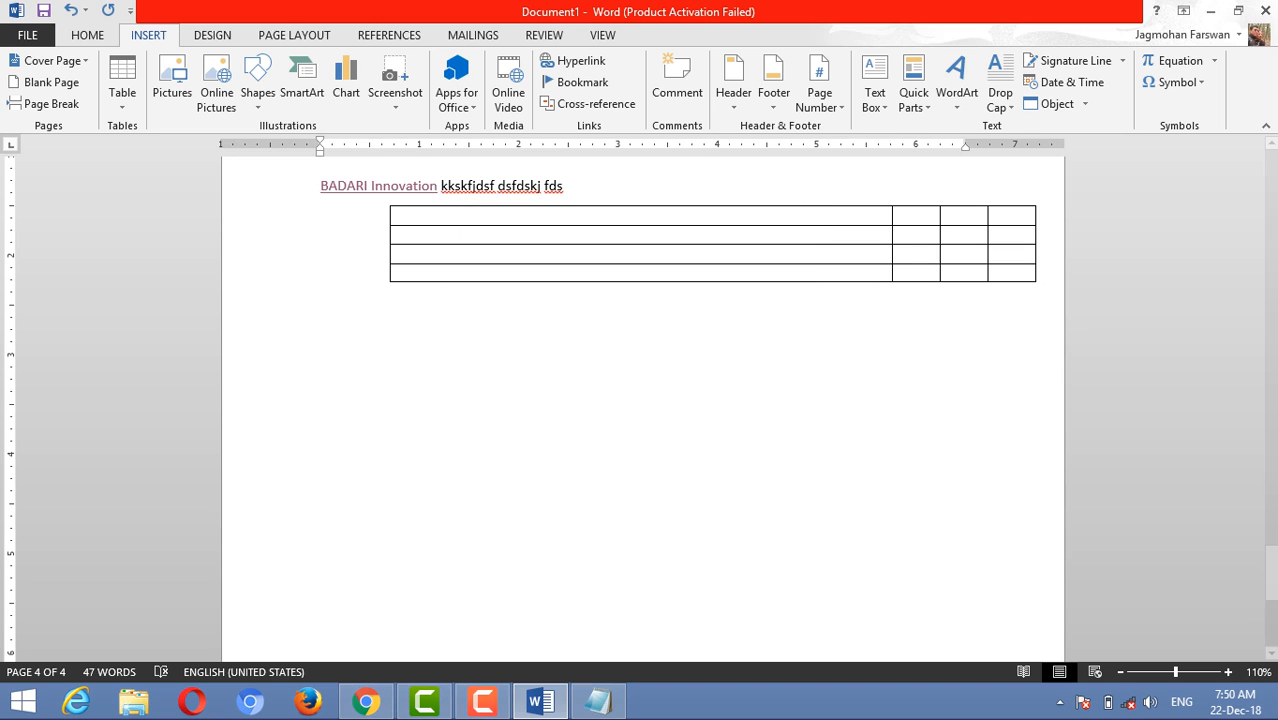
key(shift+Home)
key(BackSpace)
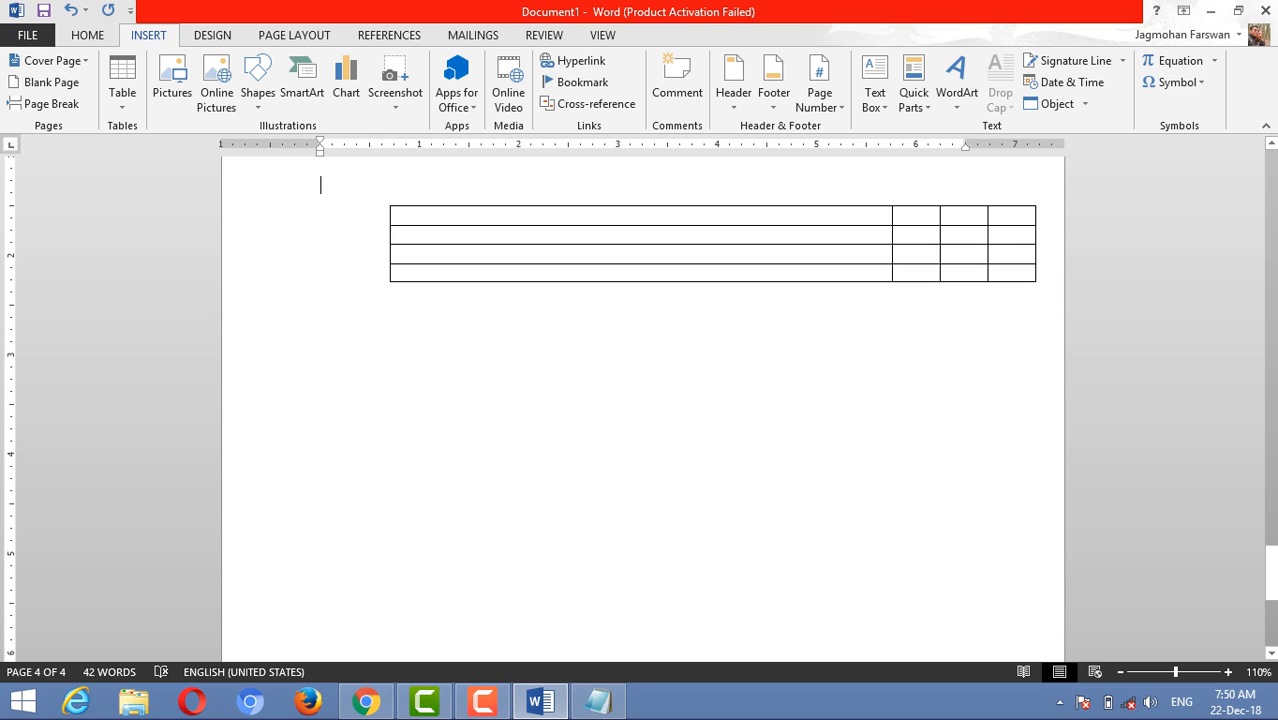
Step: Add a new row at the end of the table and enter "dsfdsfdsfsfsfds" in its first cell
click(398, 273)
key(Tab)
key(Tab)
key(Tab)
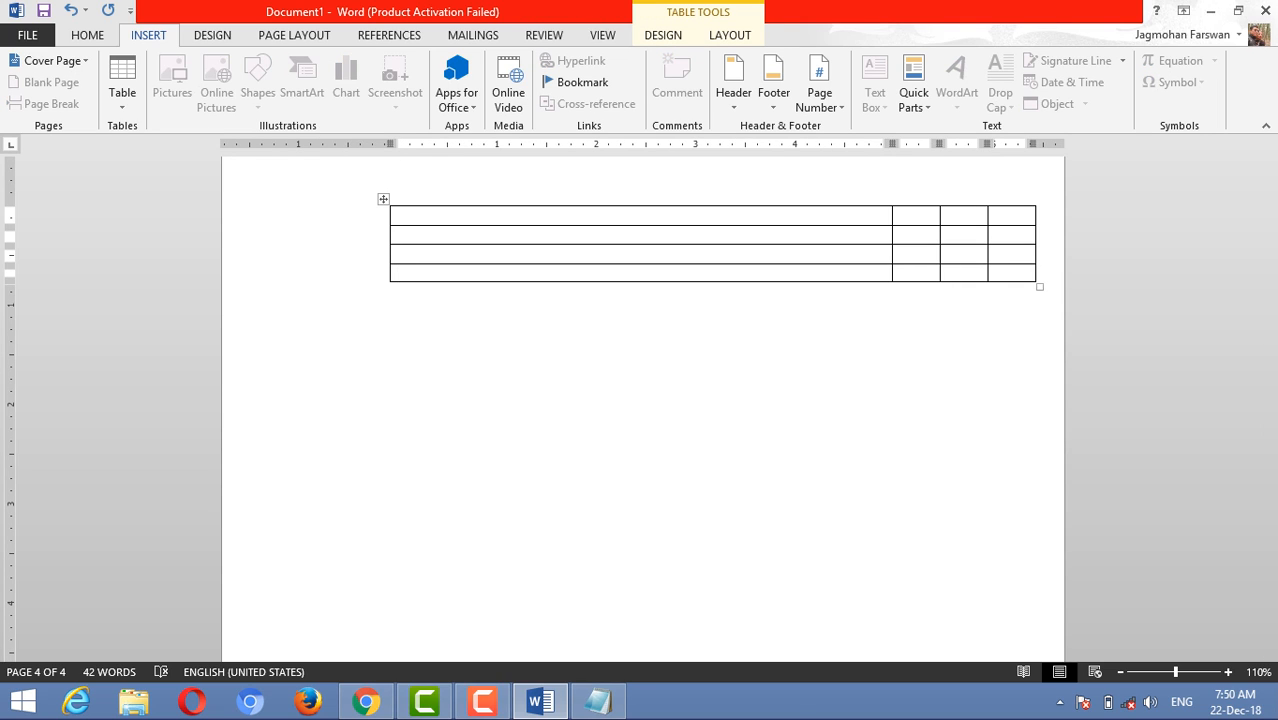
key(Tab)
text(dsfdsfdsfsfsfds)
Step: Enter "Dsfdsfds" in the first cell of the upper table's last row and "dsf" on the line between the two tables
key(Left)
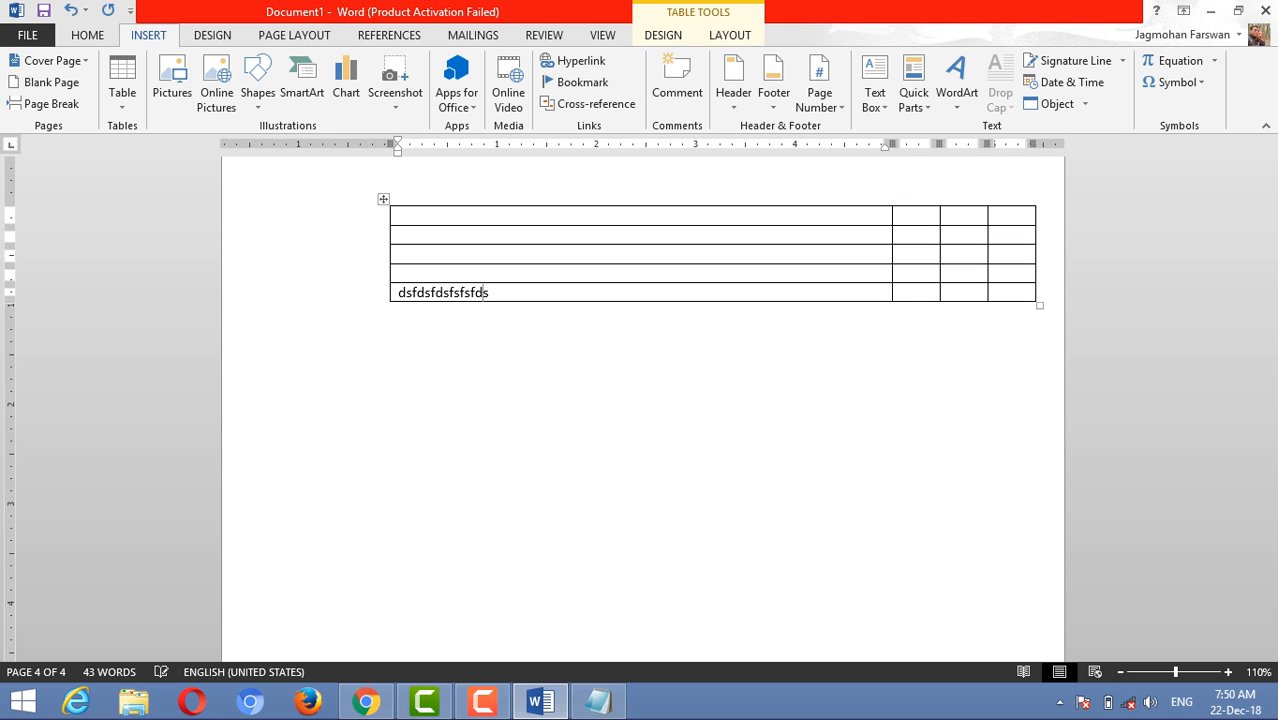
key(Up)
key(Up)
key(Up)
key(Up)
key(Up)
key(Up)
key(Up)
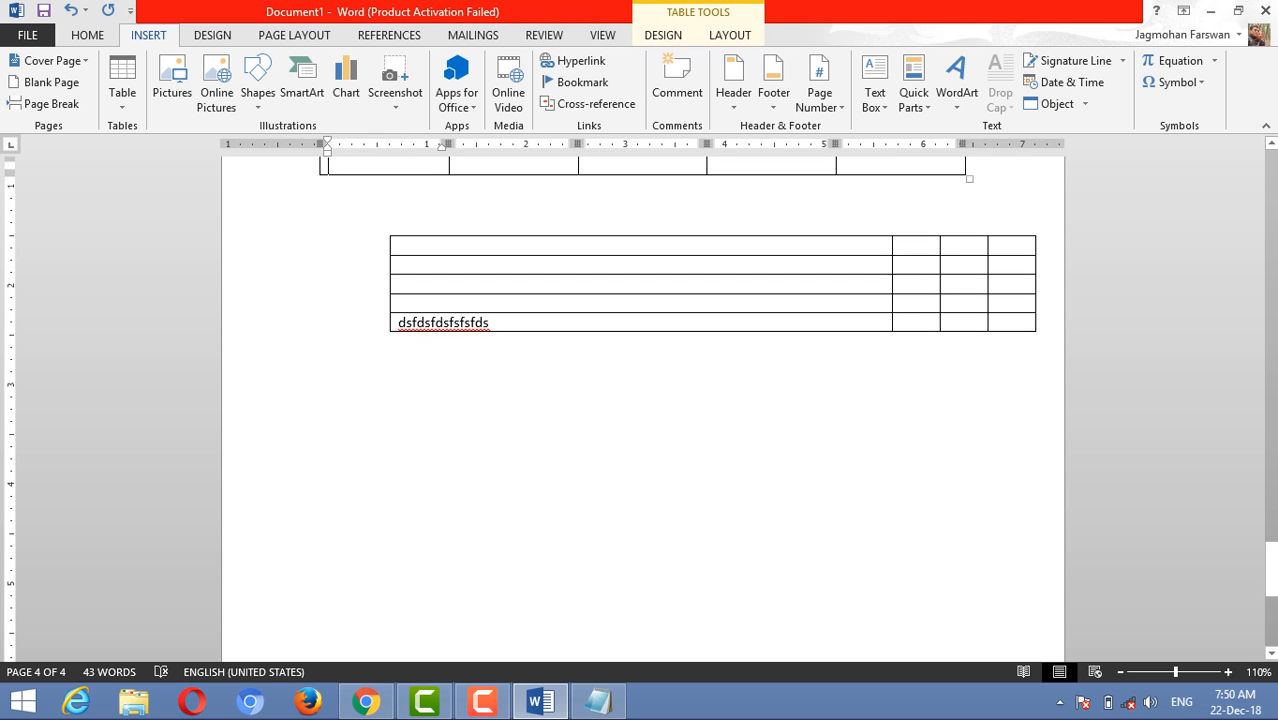
text(dsfdsfds)
key(Down)
key(Down)
text(dsf)
Step: Enter "Sf", "Sf" and "Dsf" in the first column of the lower table's middle rows and extend the filler text in its last row
key(Down)
key(Down)
text(sf)
key(Down)
text(sf)
key(Down)
text(dsf)
key(Down)
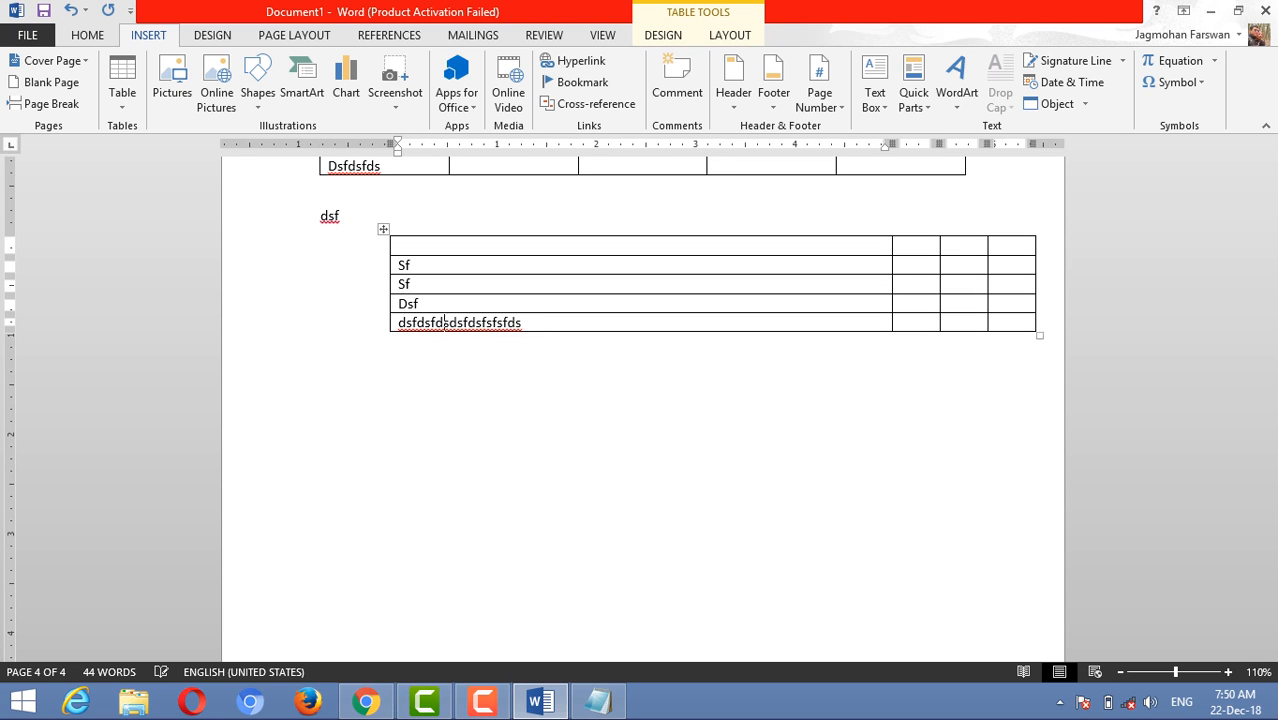
click(398, 322)
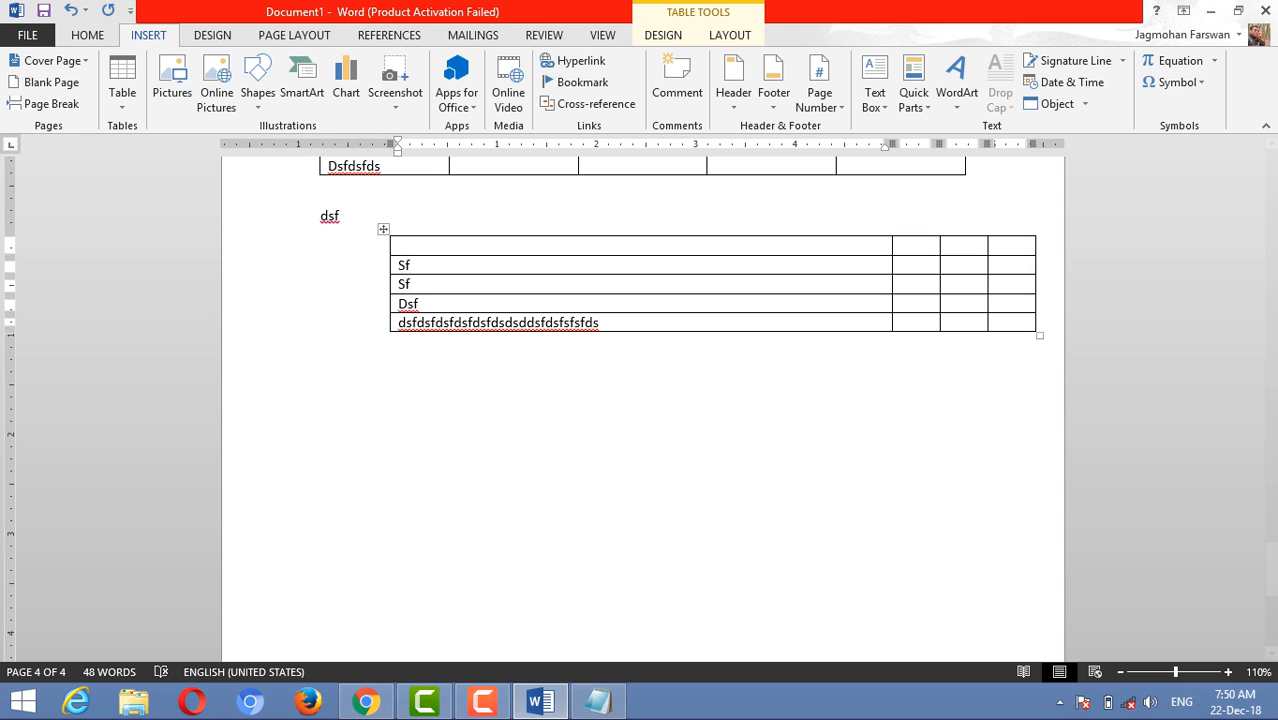
Step: Delete the "dsf" line between the tables together with the last two rows of the lower table
drag(704, 385, 704, 303)
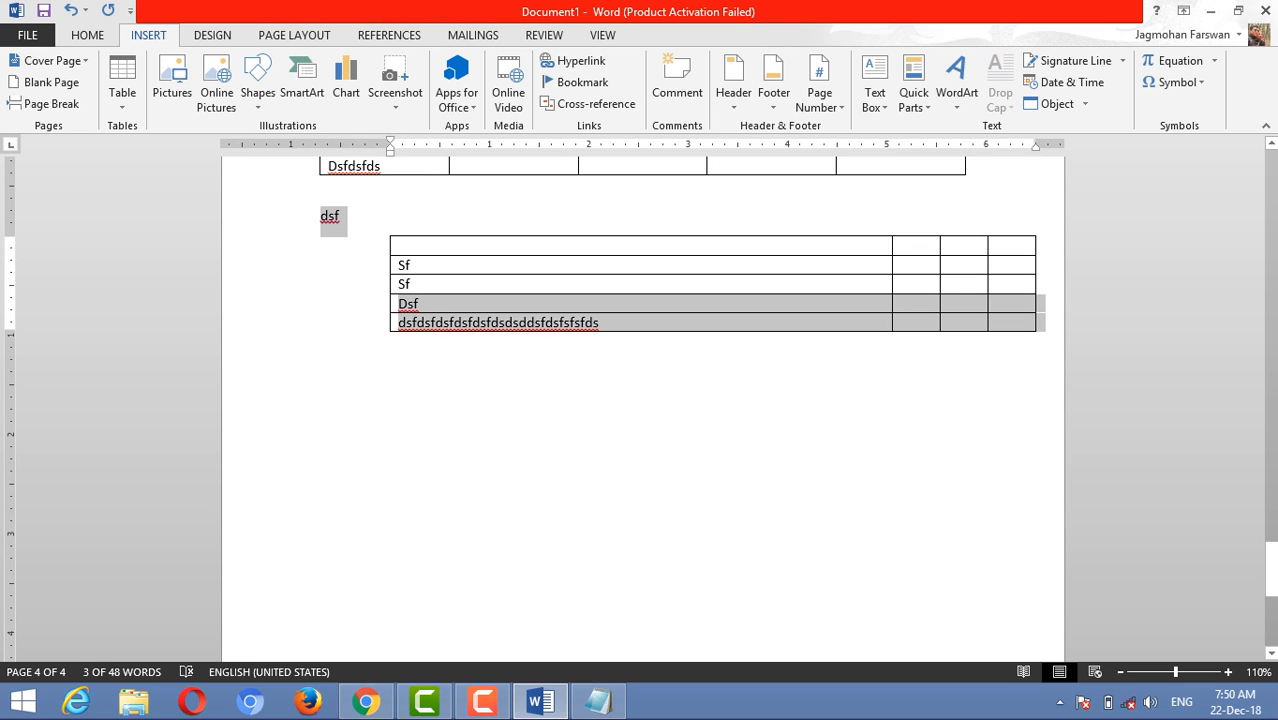
key(BackSpace)
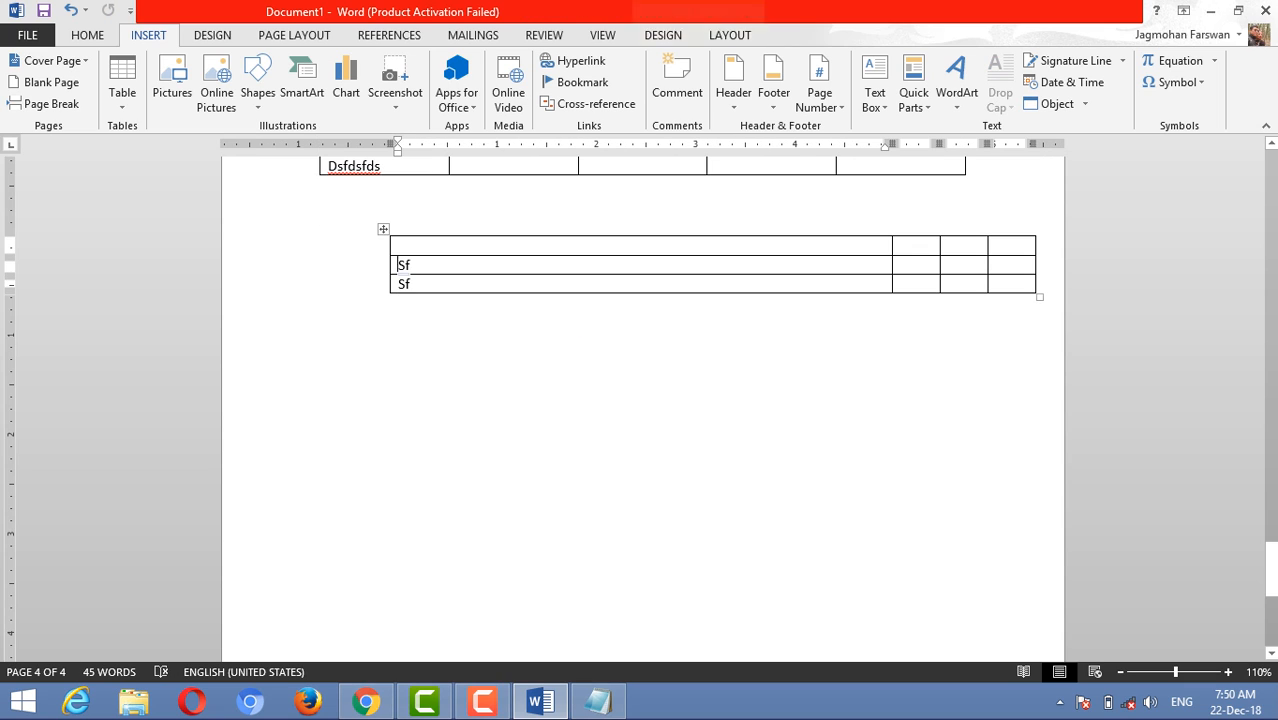
key(Right)
key(Right)
key(Left)
key(Left)
key(Left)
key(Left)
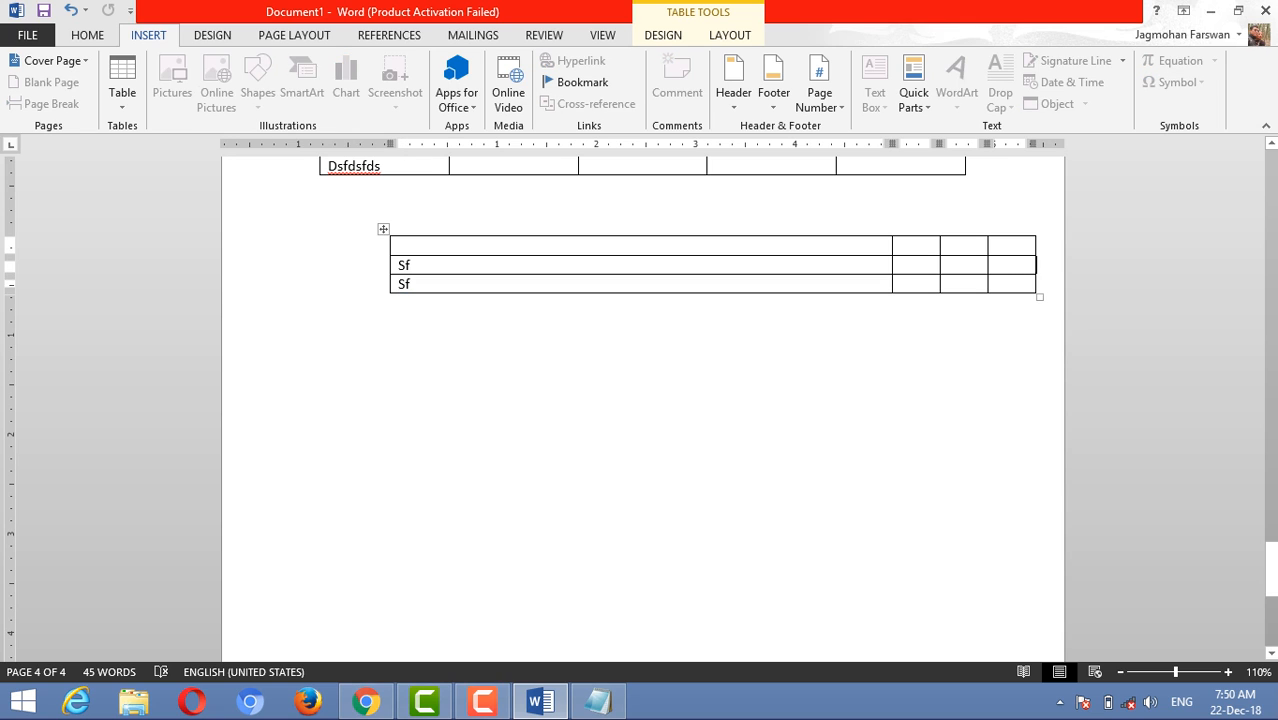
key(Right)
key(Right)
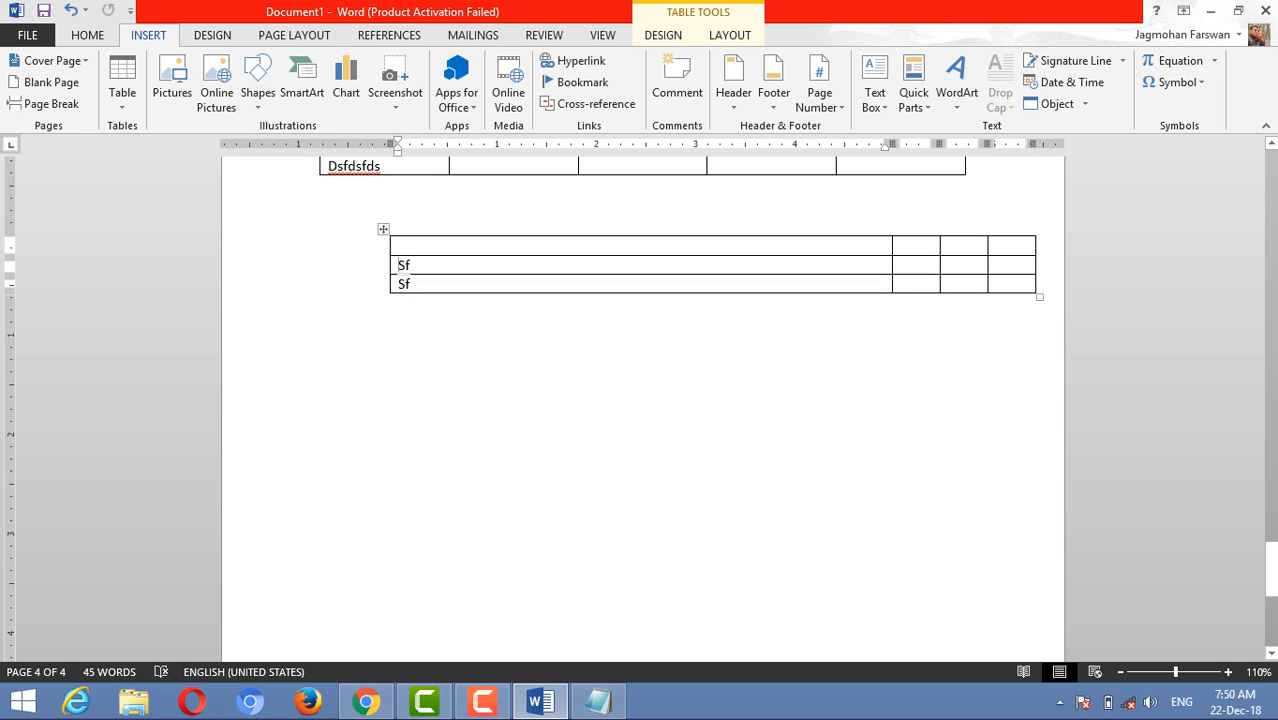
Step: Add blank lines between the two tables and write "Ldsjfdskfj kjdsfs" followed by short filler lines such as "Fds" and "Ds" onto the next page
key(Up)
key(Up)
key(Up)
key(Up)
key(Return)
key(Return)
key(Return)
key(Return)
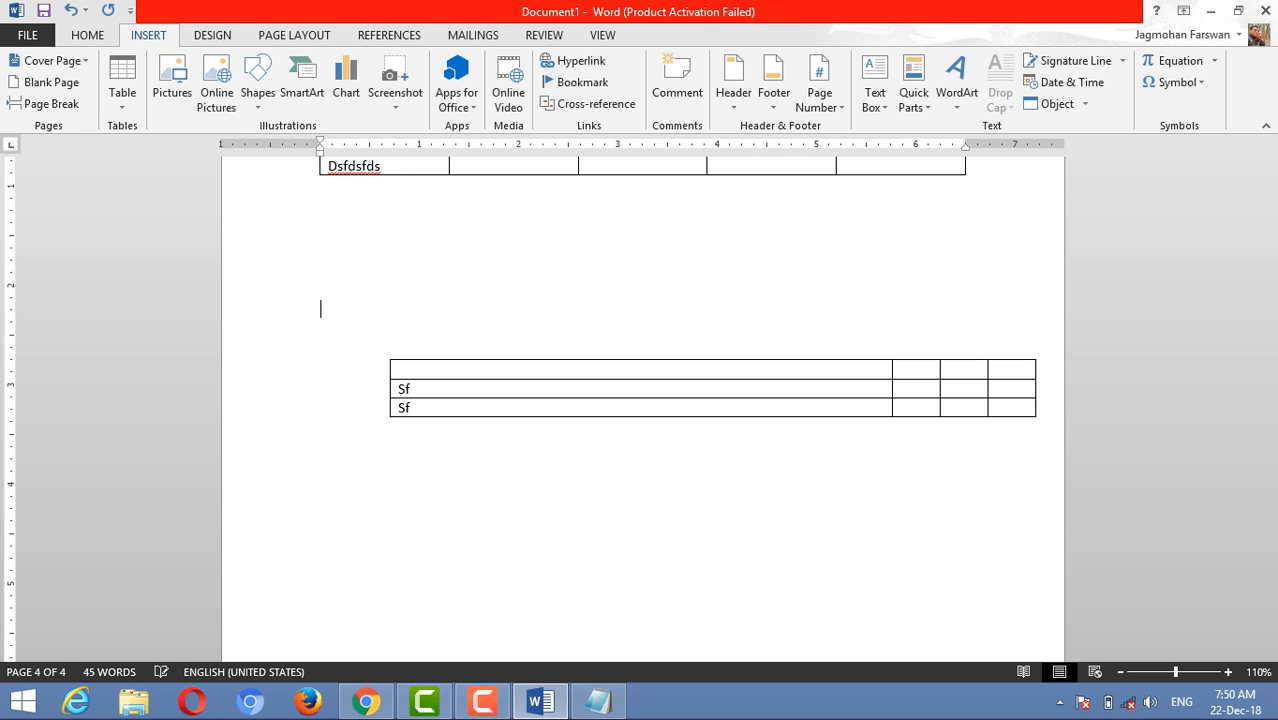
text(Ldsjfdskfj kjdsfs)
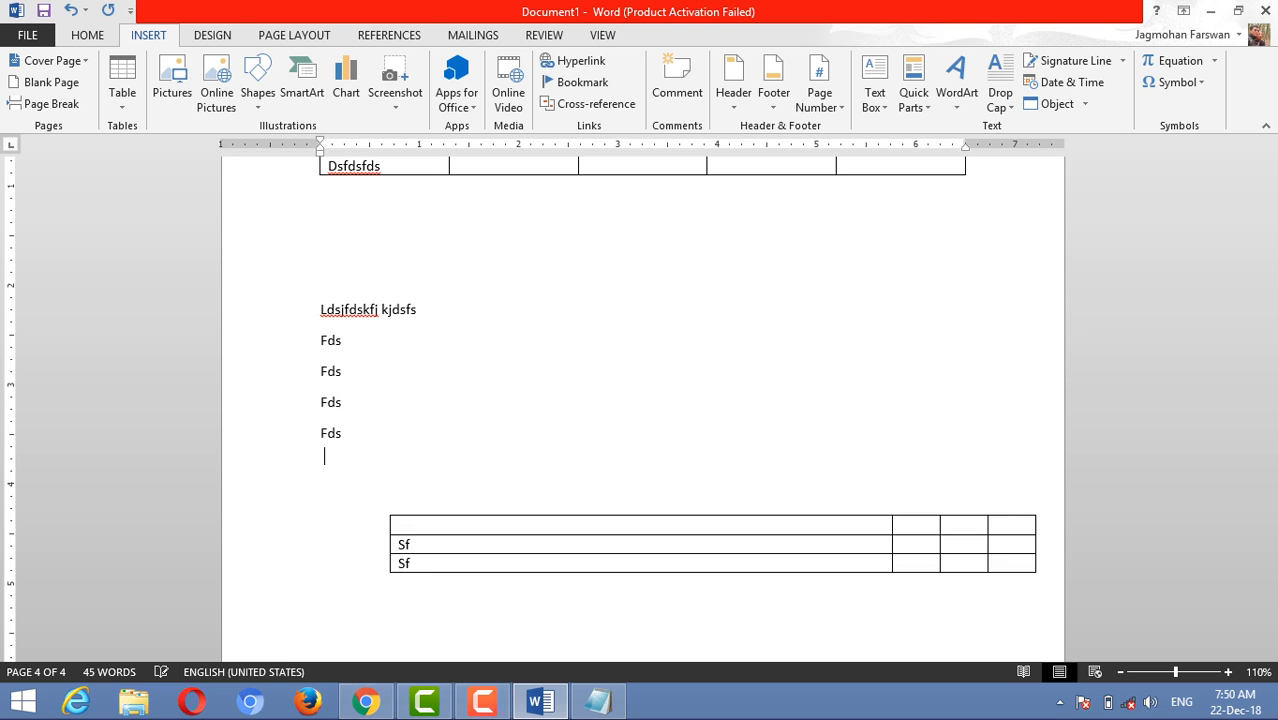
text( Fds Fds Fds Fds F Ds dsf Ds Ds Fds Fds Fds Fds Fds Fds  Dsf)
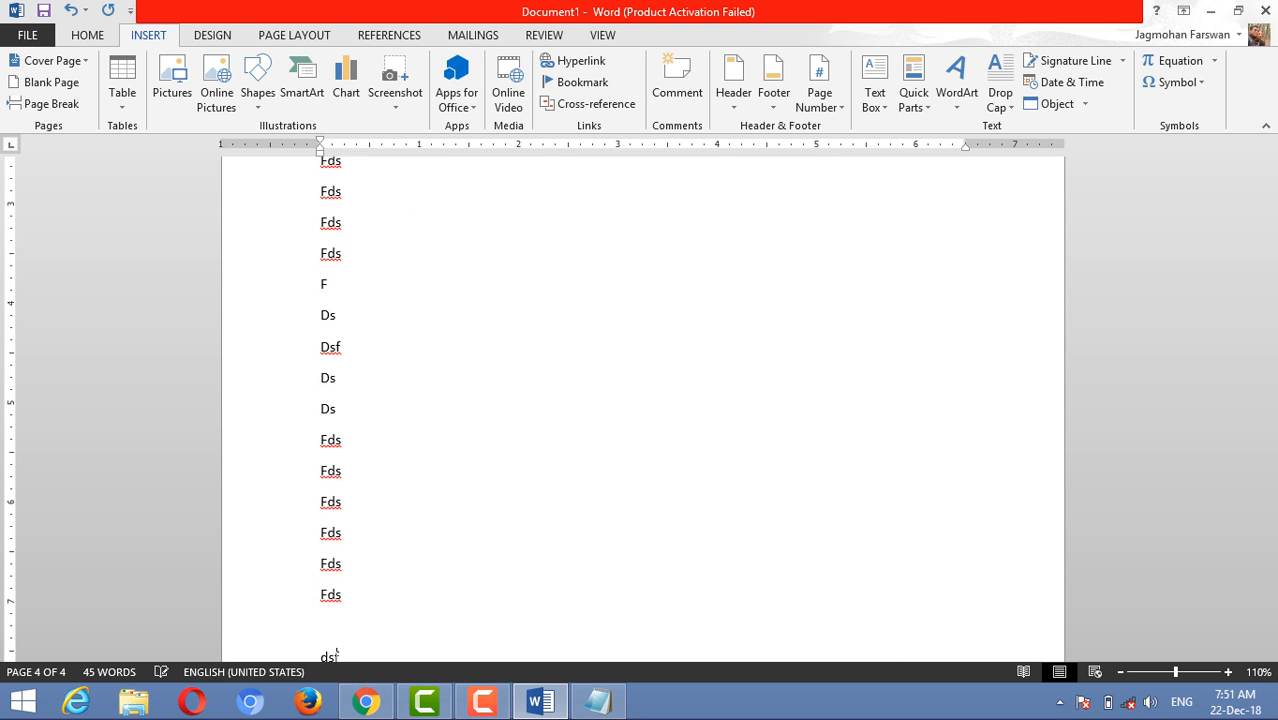
text( Ds Ds Fds Ds fds)
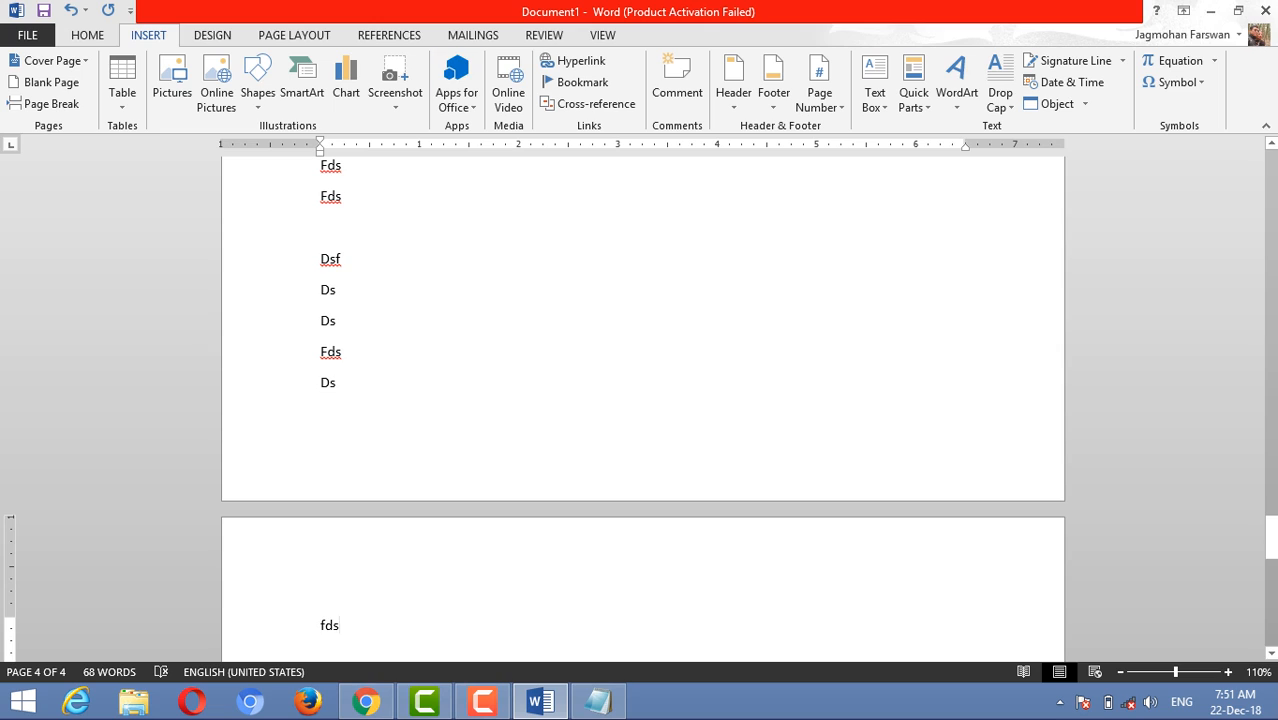
Step: Replace the "Fds" line above the empty line with the text "The work in the class"
click(342, 196)
drag(343, 196, 320, 196)
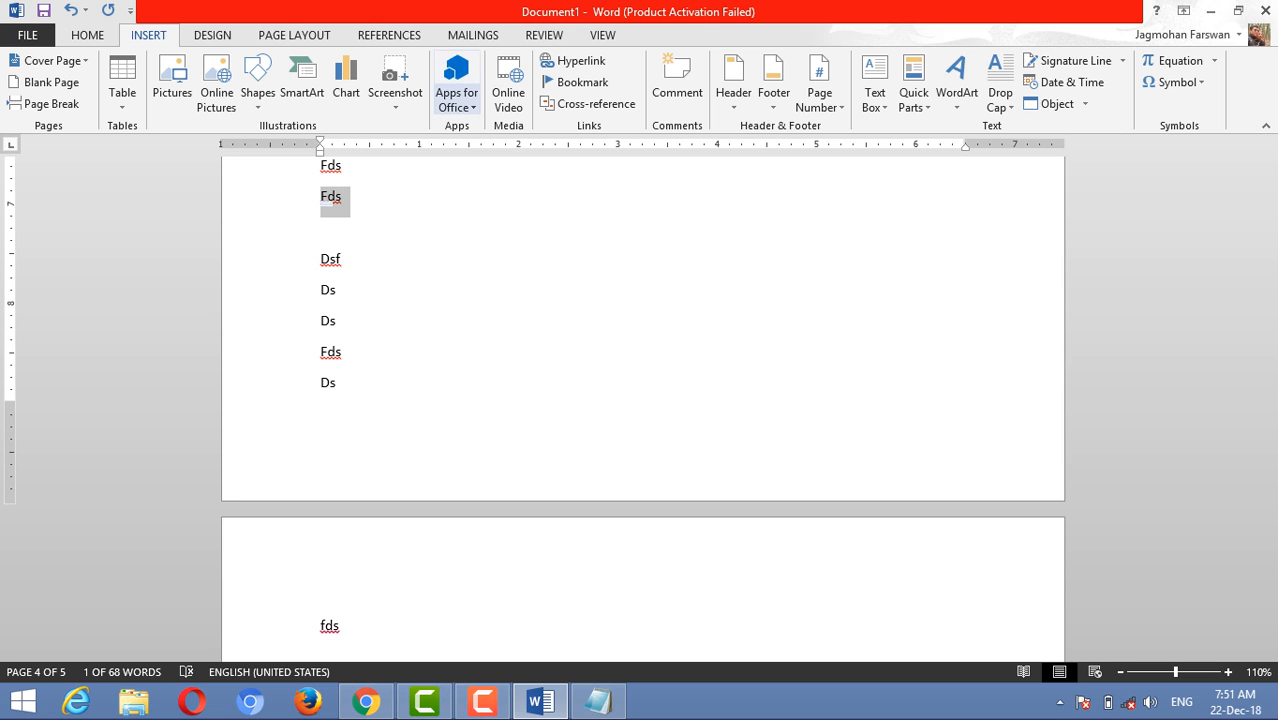
click(343, 197)
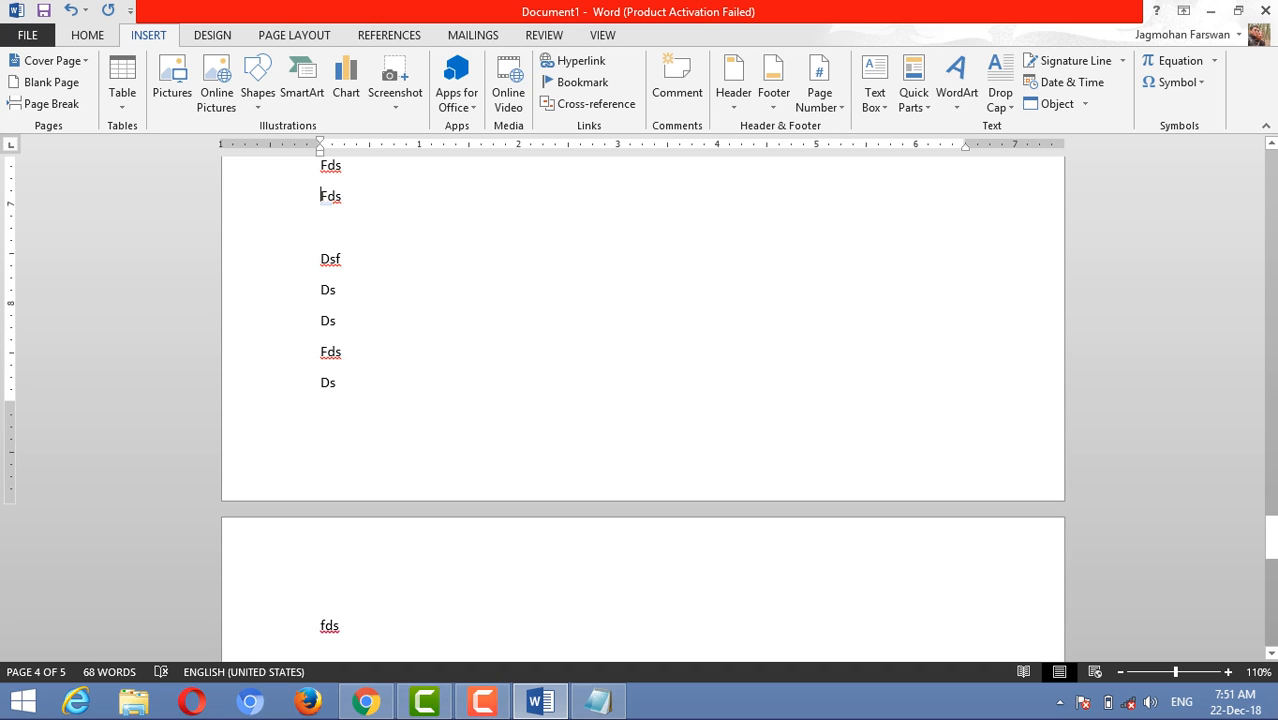
key(Left)
key(Right)
key(shift+Down)
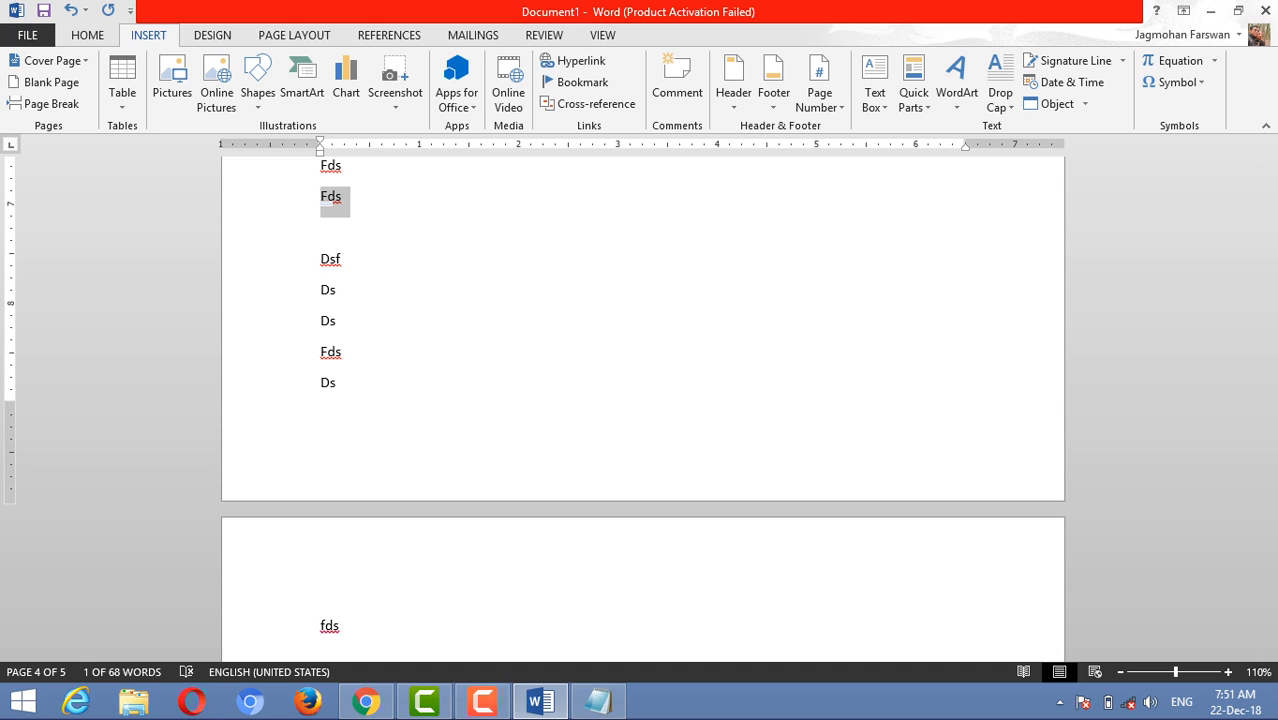
text(The w)
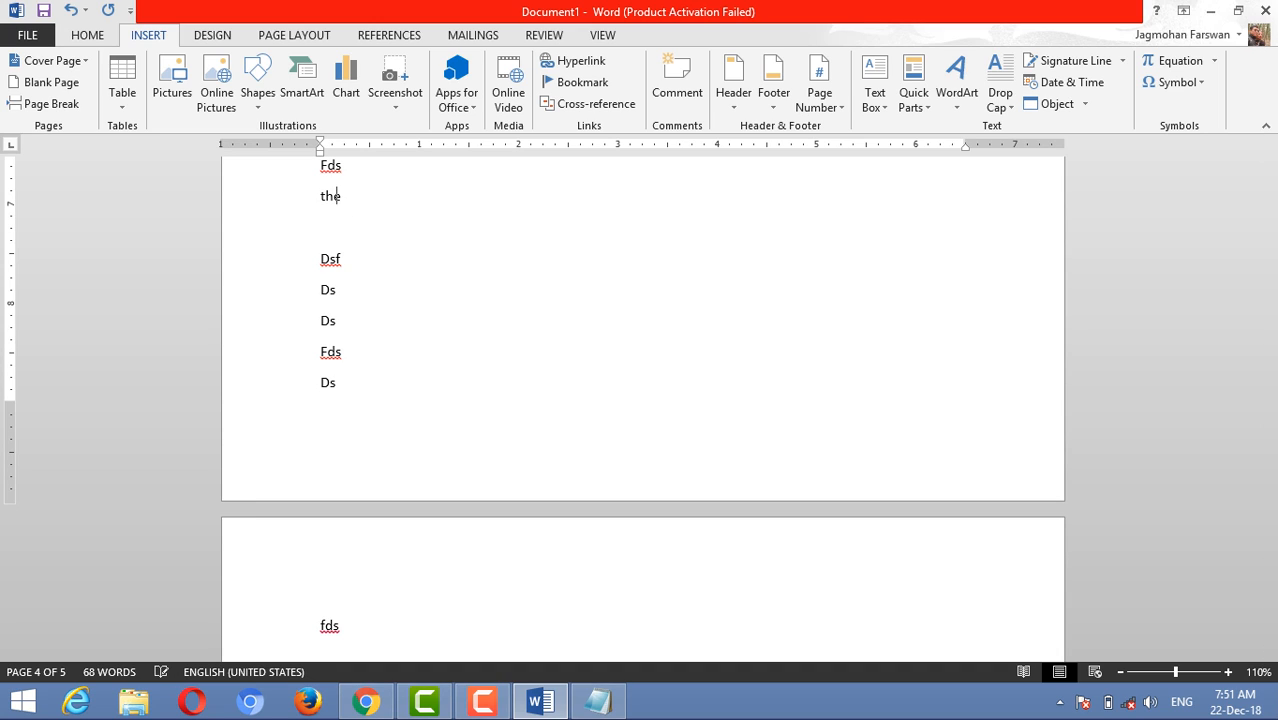
text(ork in the colass)
key(Left)
key(Left)
key(Left)
key(Left)
key(Left)
key(Delete)
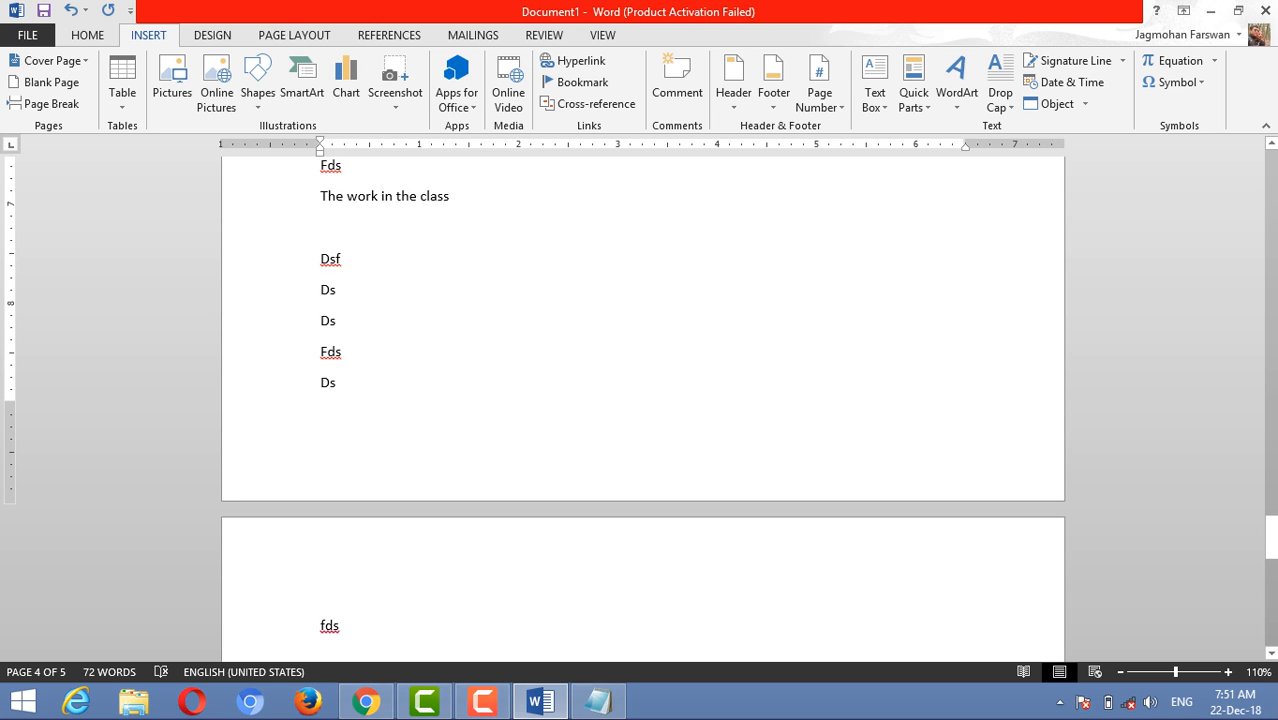
Step: Select the end of the word "class" in that line and bookmark it with the name "editable"
key(shift+End)
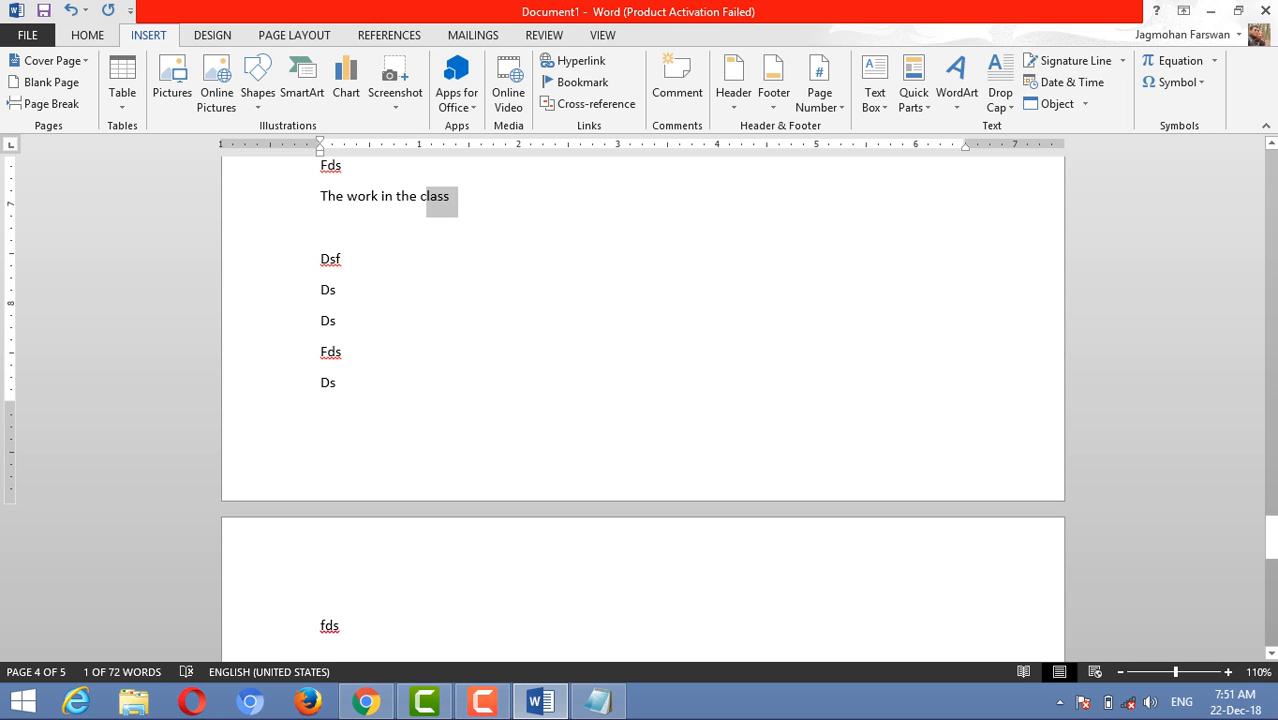
click(575, 82)
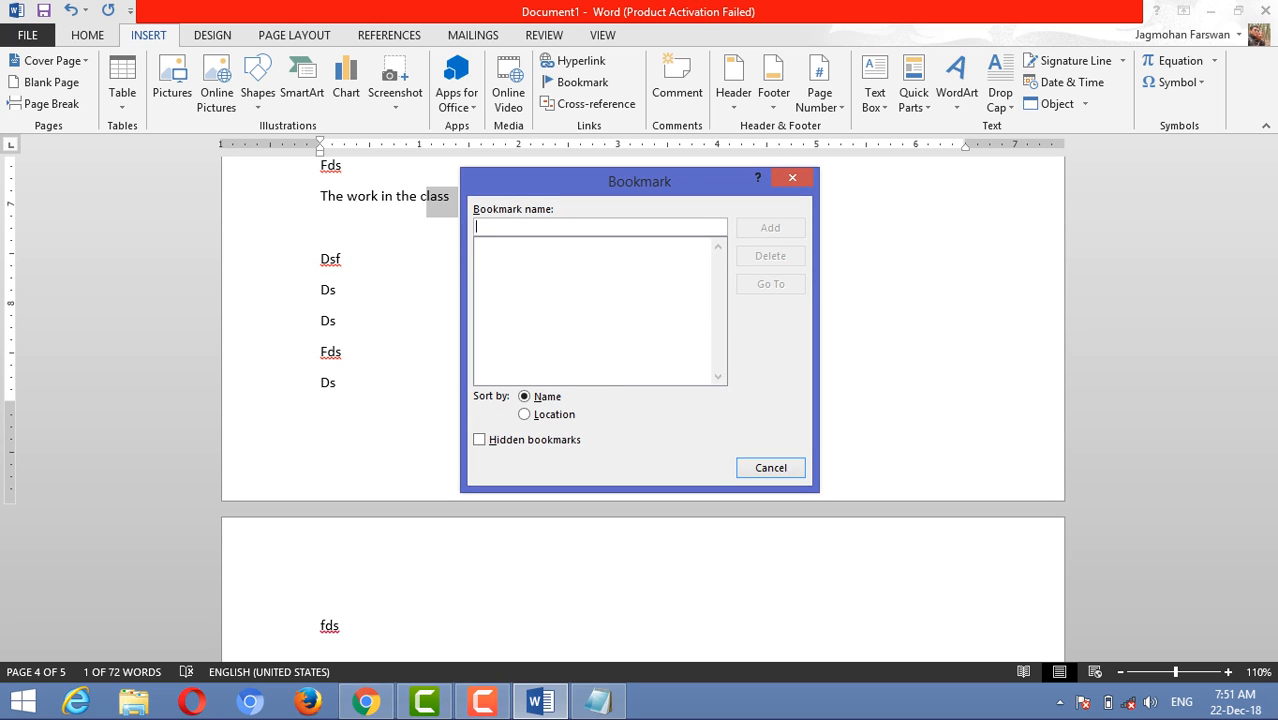
text(ed)
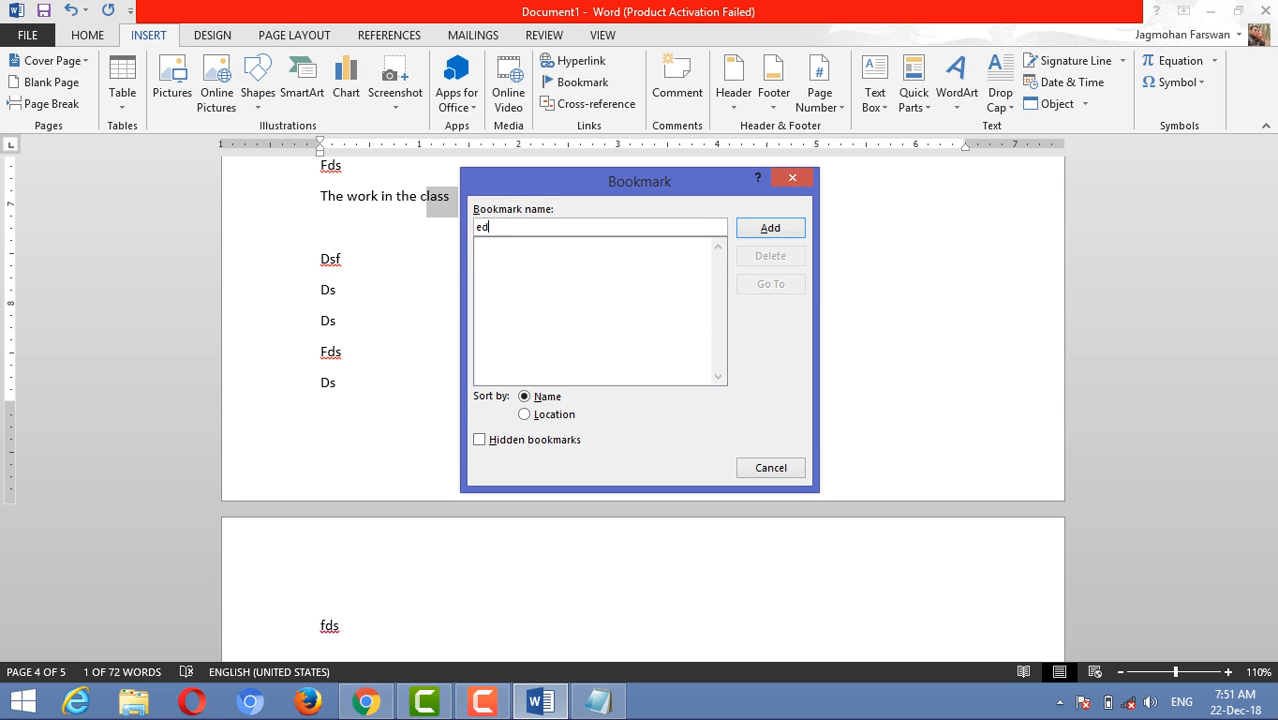
text(itable)
key(Return)
click(335, 290)
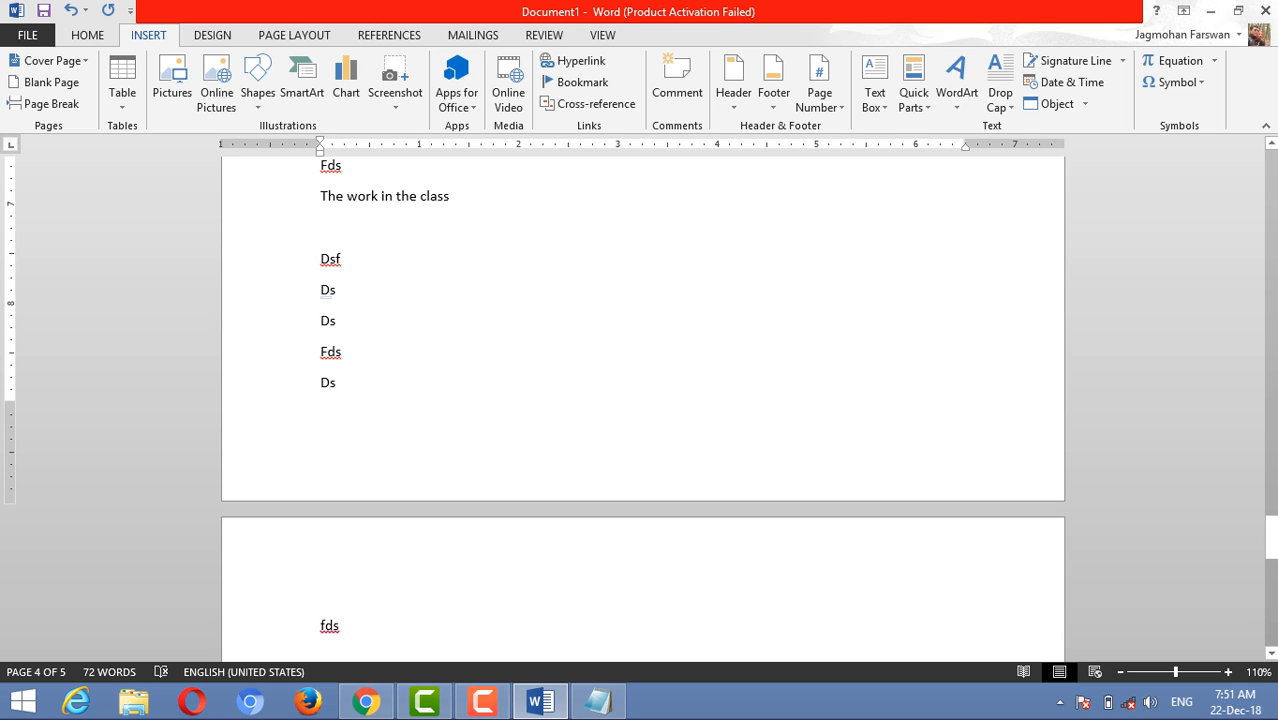
Step: Return to the start of the document and jump from there to the "editable" bookmark
key(ctrl+Home)
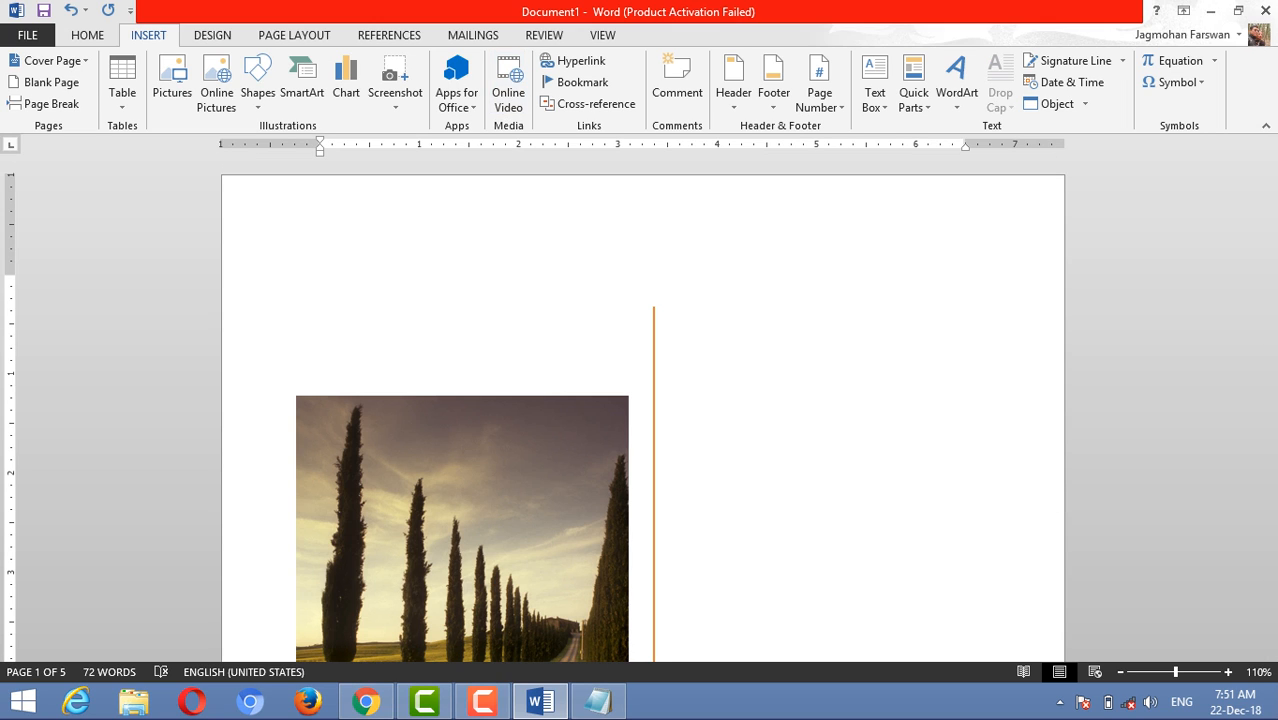
click(575, 82)
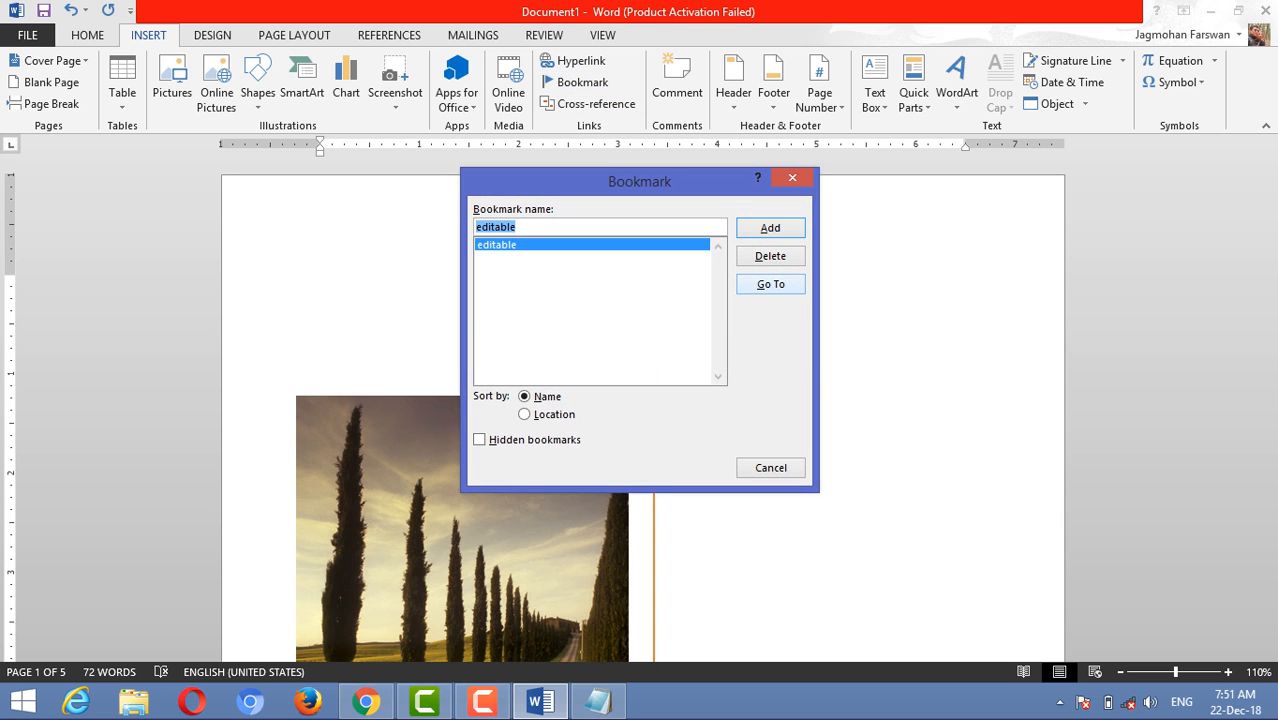
key(Return)
key(Escape)
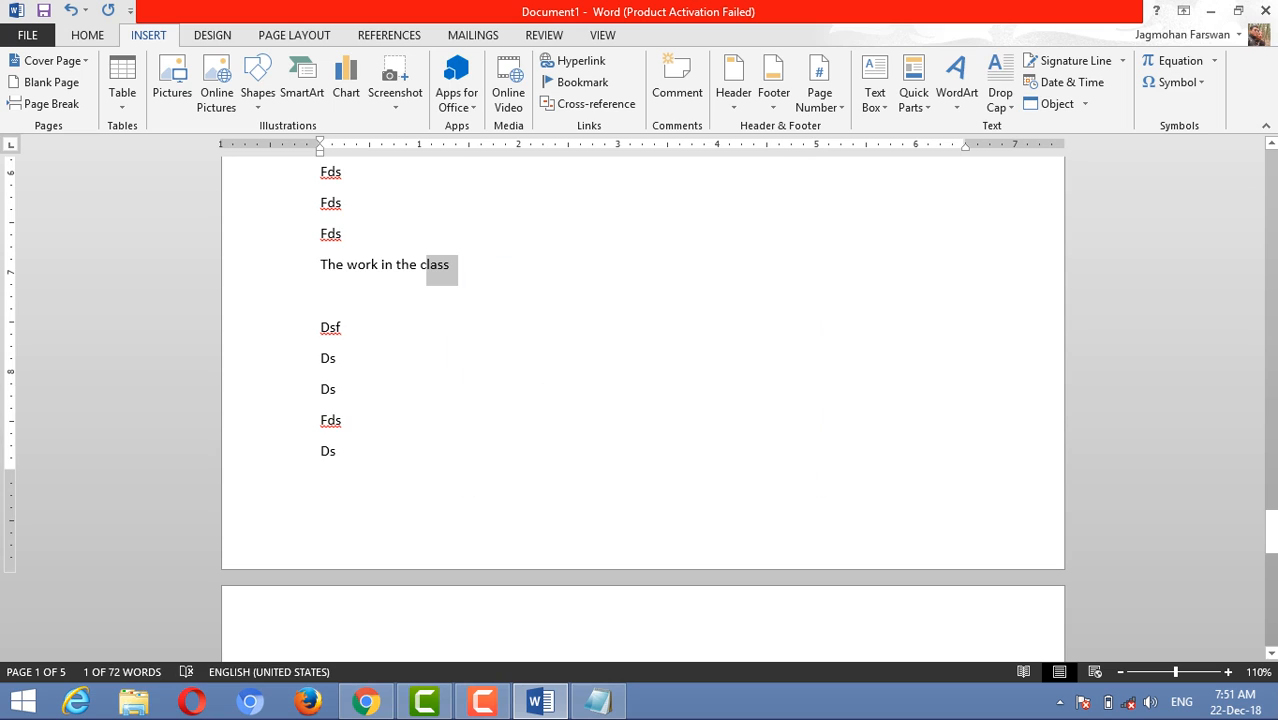
click(342, 234)
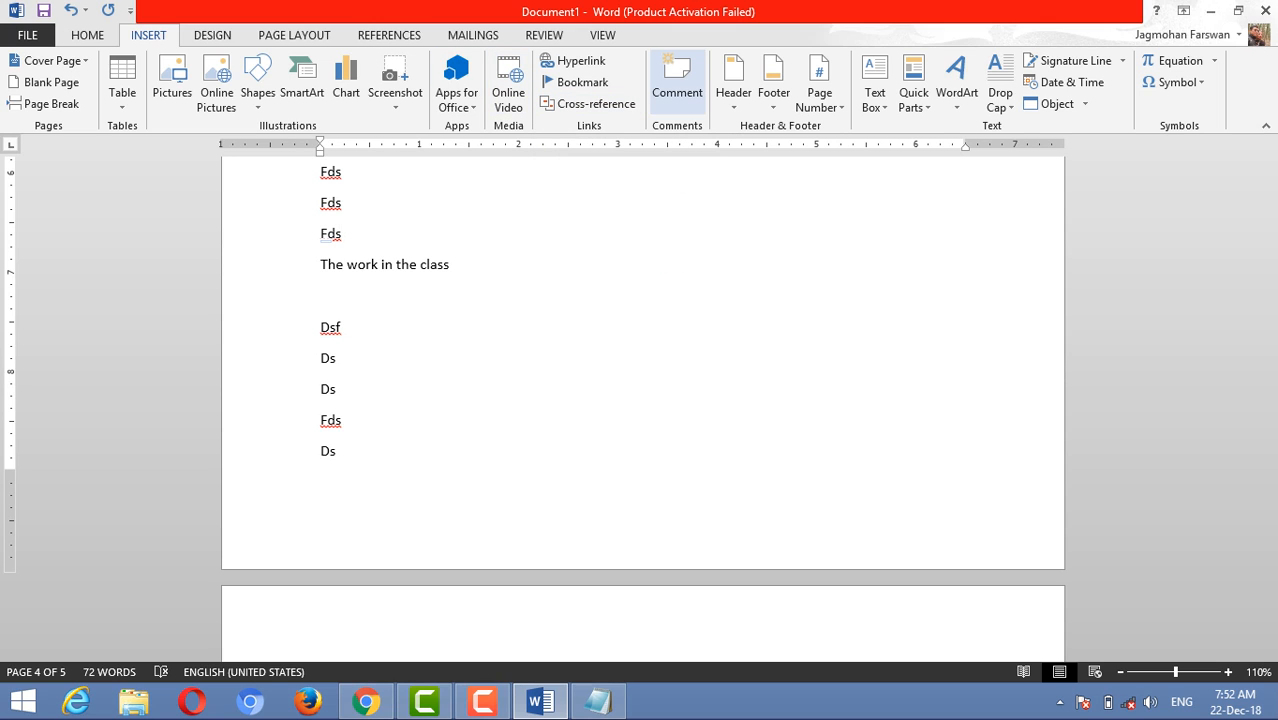
click(450, 265)
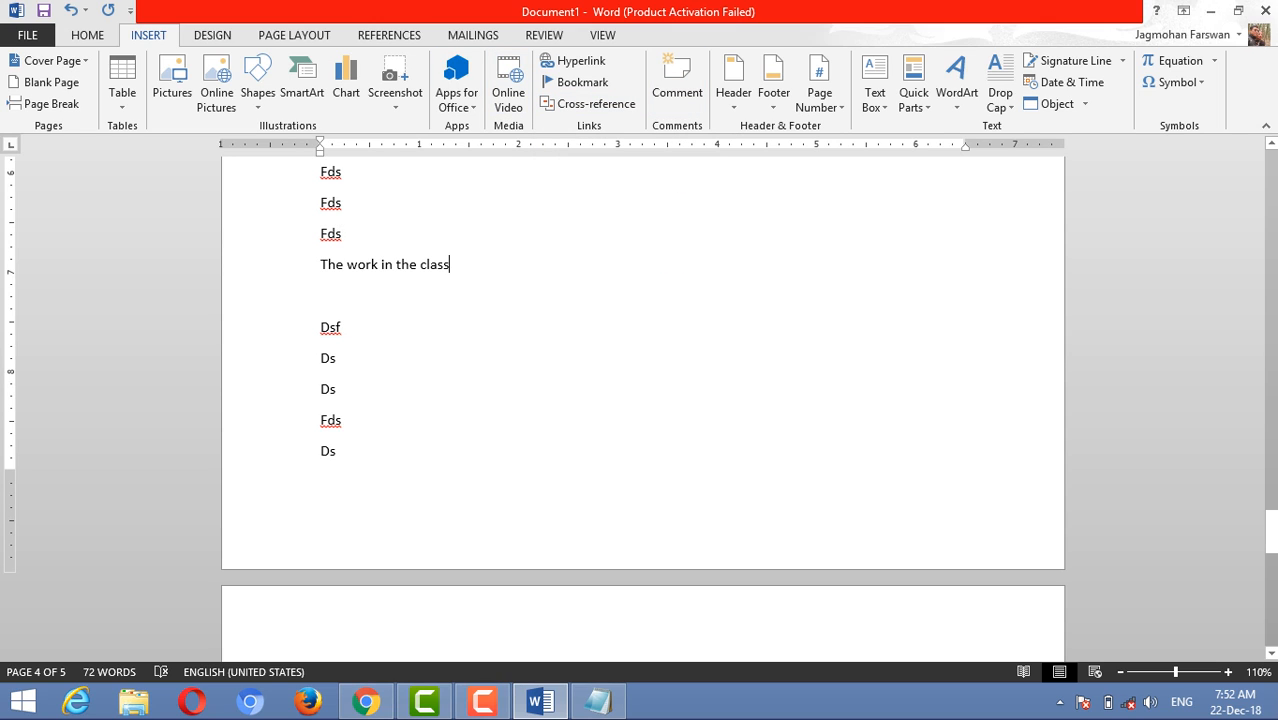
scroll(449, 265, down, 3)
triple_click(332, 301)
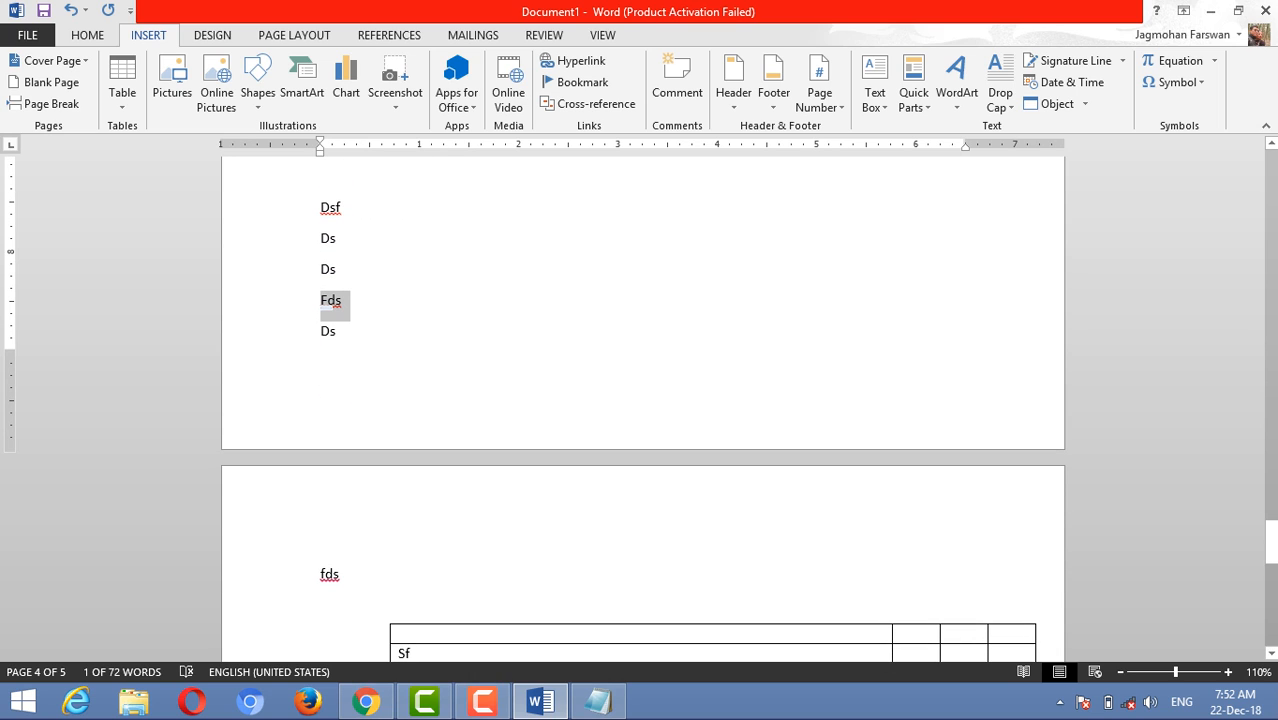
scroll(643, 408, down, 2)
click(411, 550)
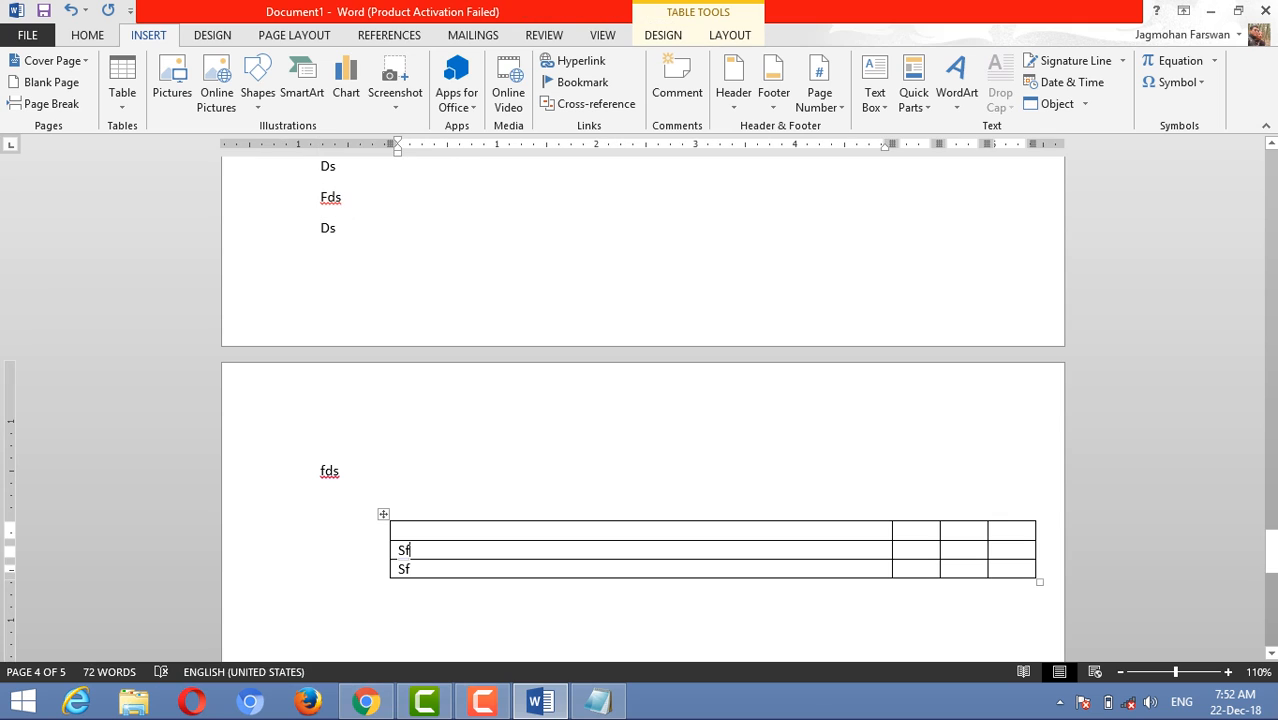
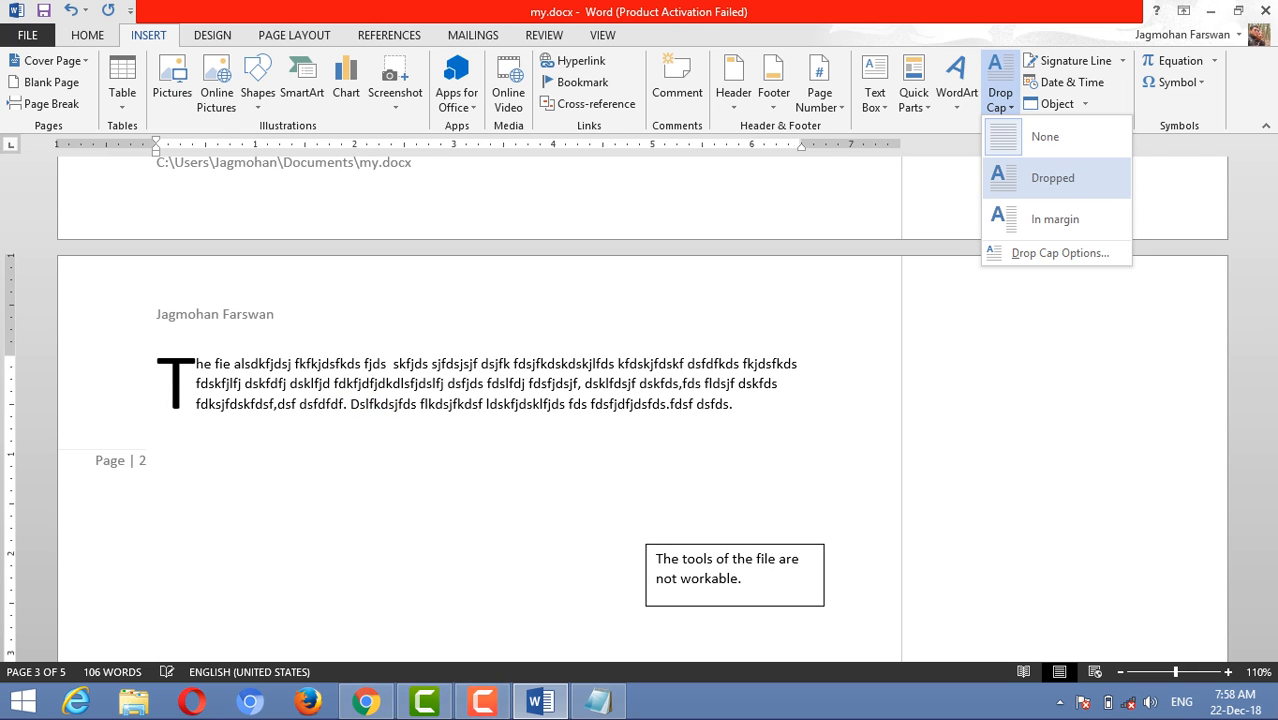
Step: Preview the drop cap styles on the paragraph beginning "The fie" and apply the Dropped style
key(Escape)
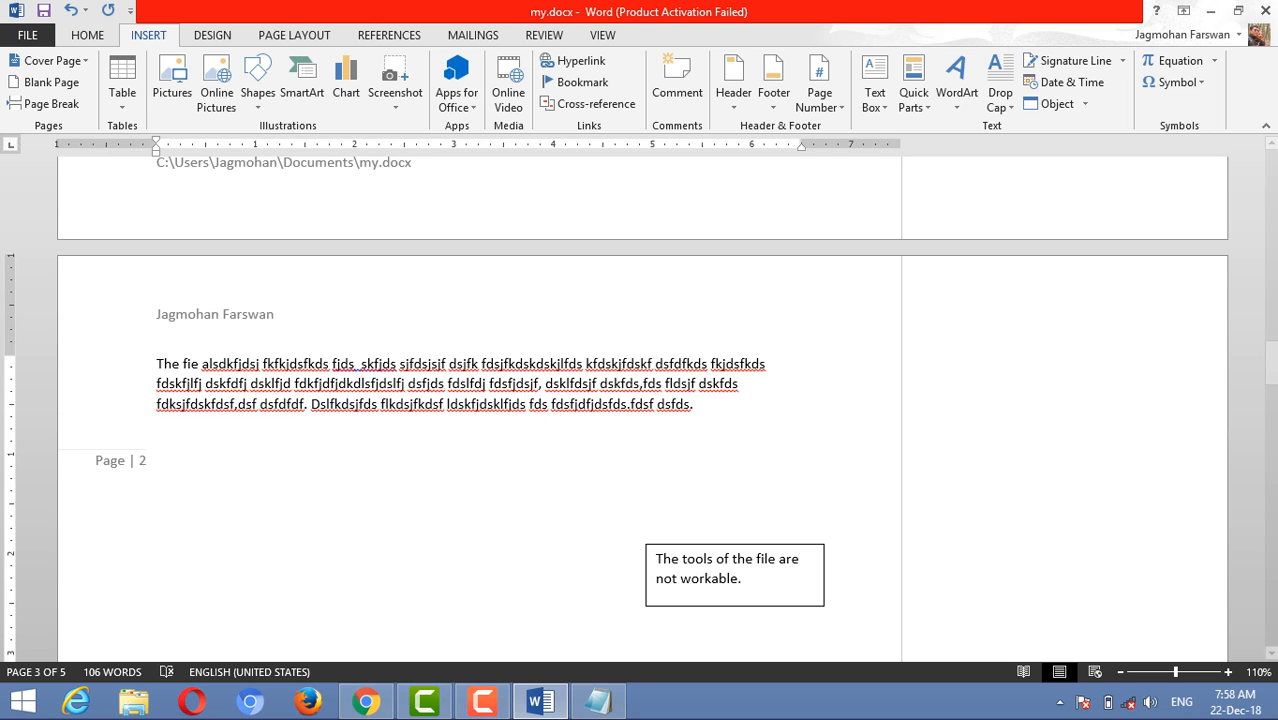
click(1000, 92)
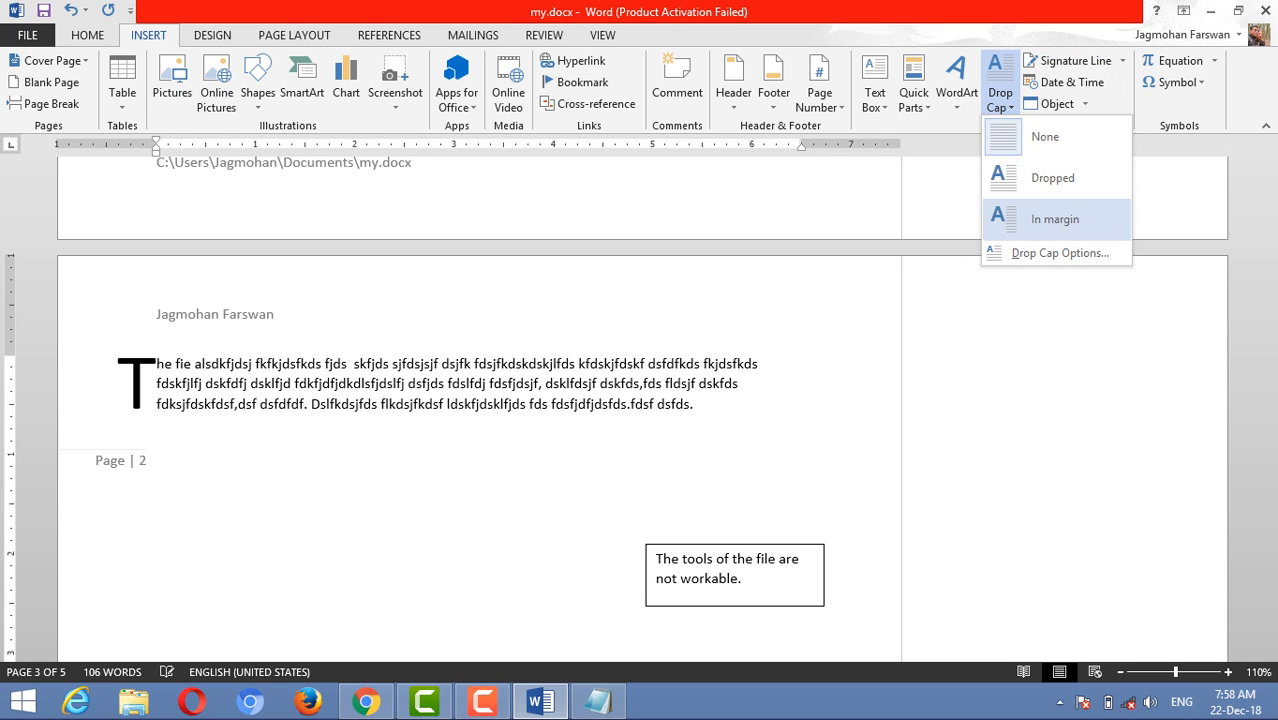
click(1053, 178)
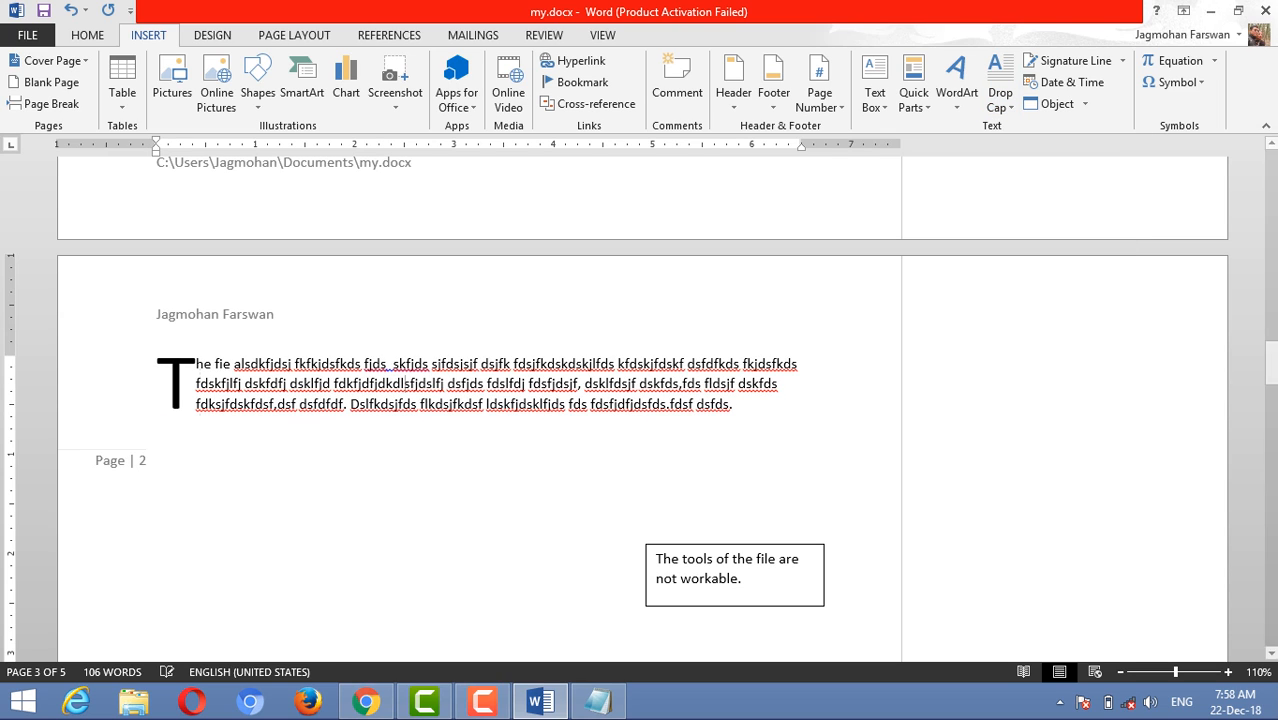
Step: Insert the date in the "Saturday, December 22, 2018" format at the start of the drop cap paragraph's second line
click(157, 434)
click(1066, 82)
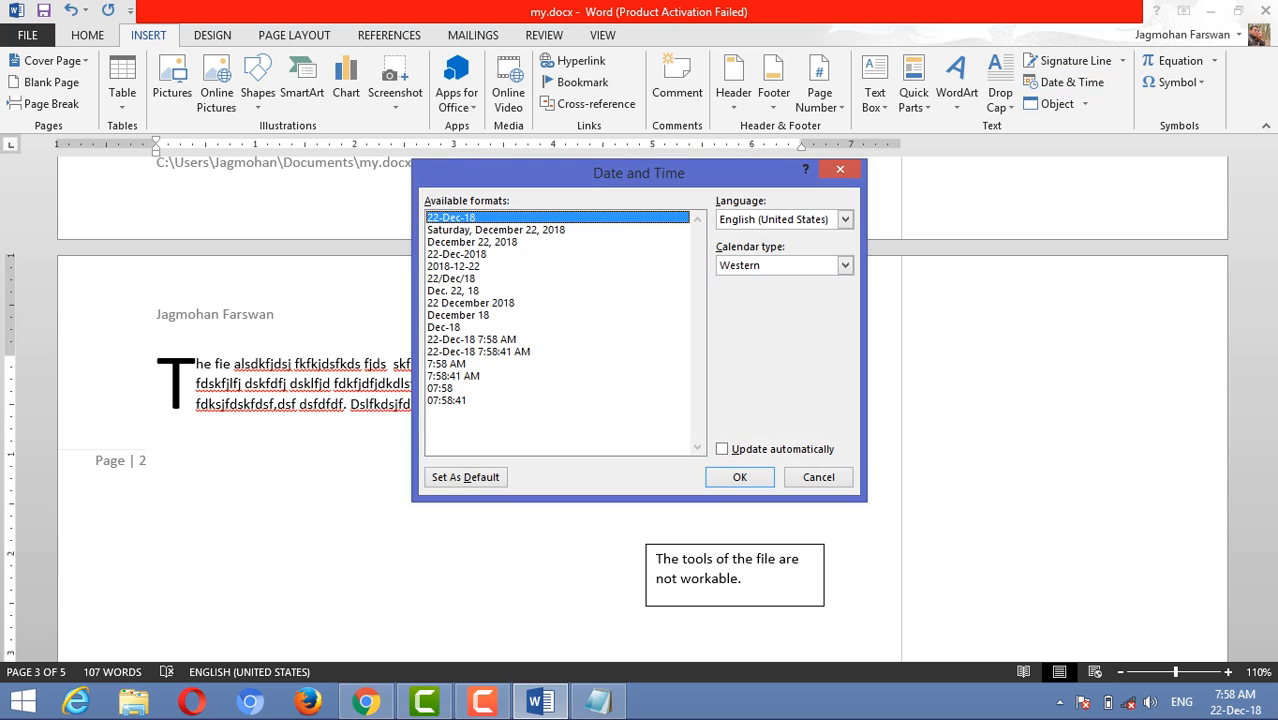
click(480, 279)
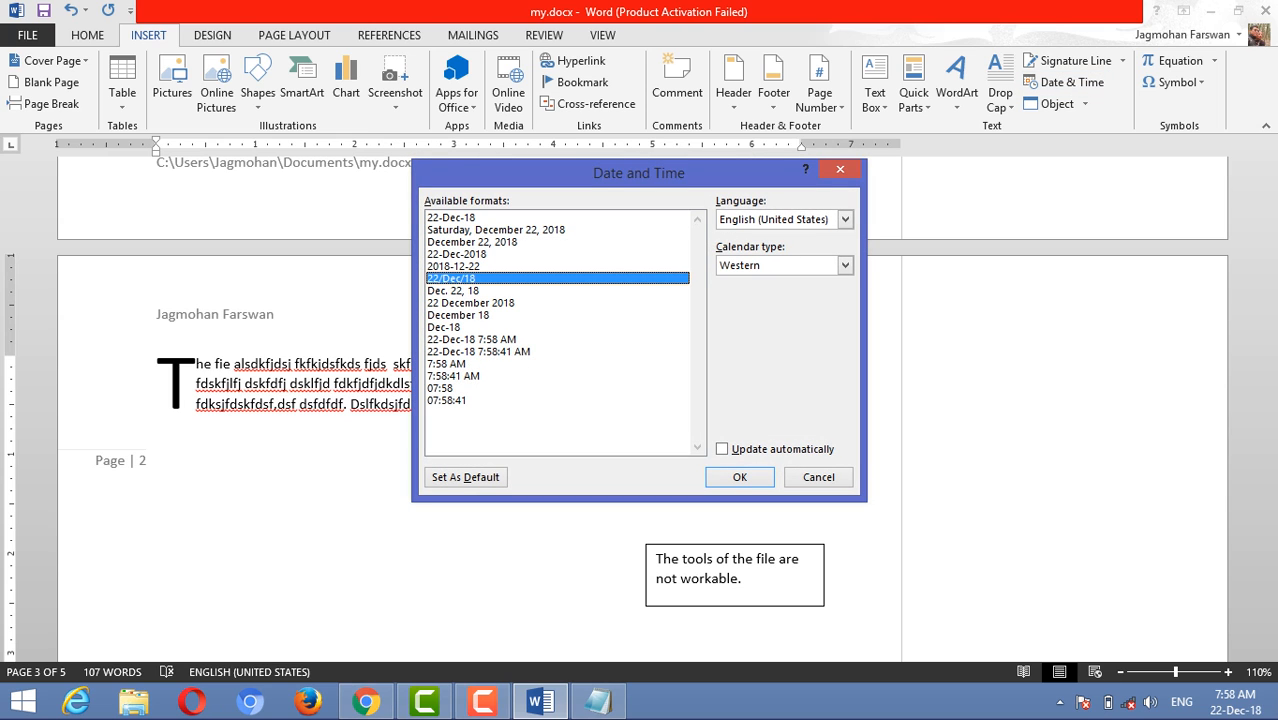
click(496, 230)
click(739, 477)
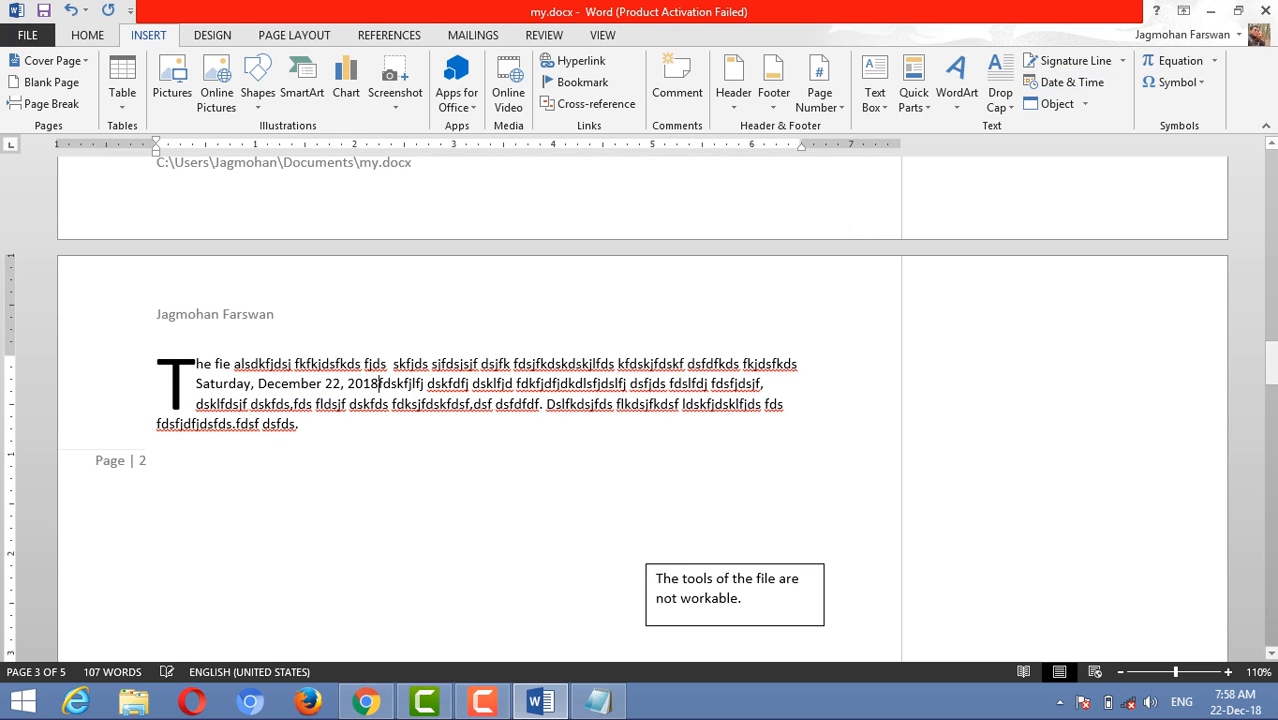
Step: Insert a new Bitmap Image object right after the date in the drop cap paragraph
click(1084, 104)
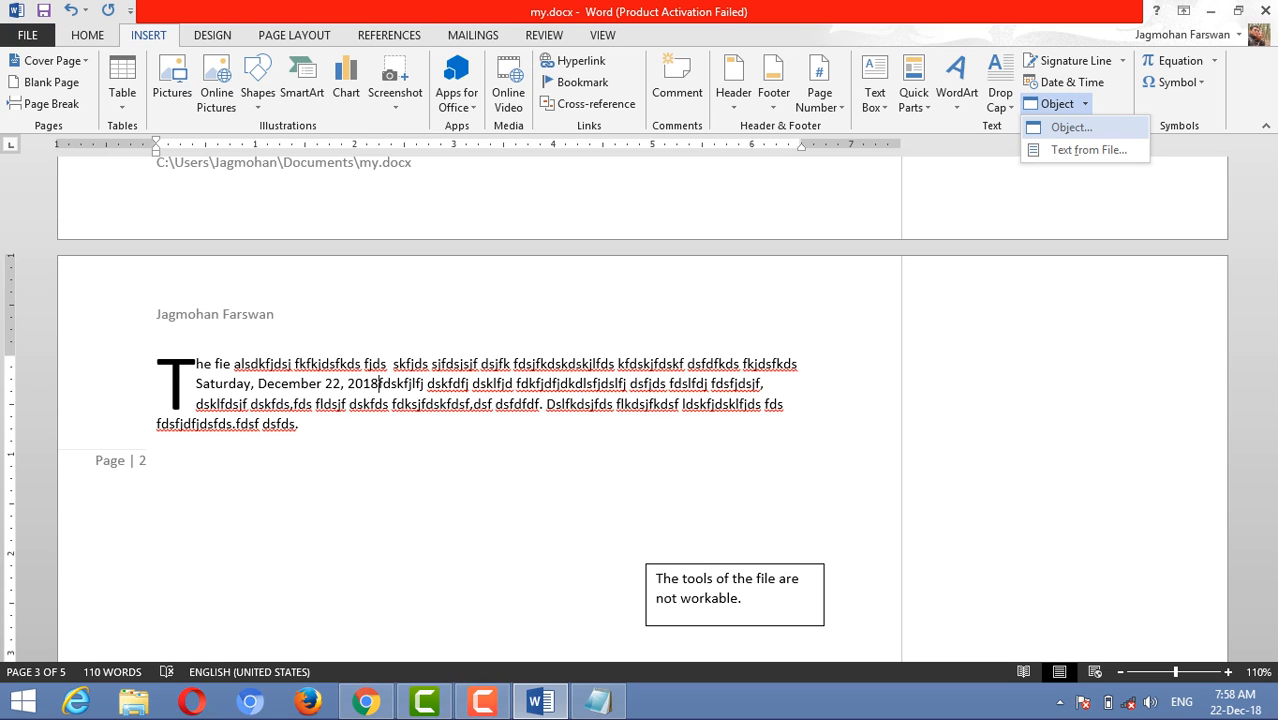
click(1071, 128)
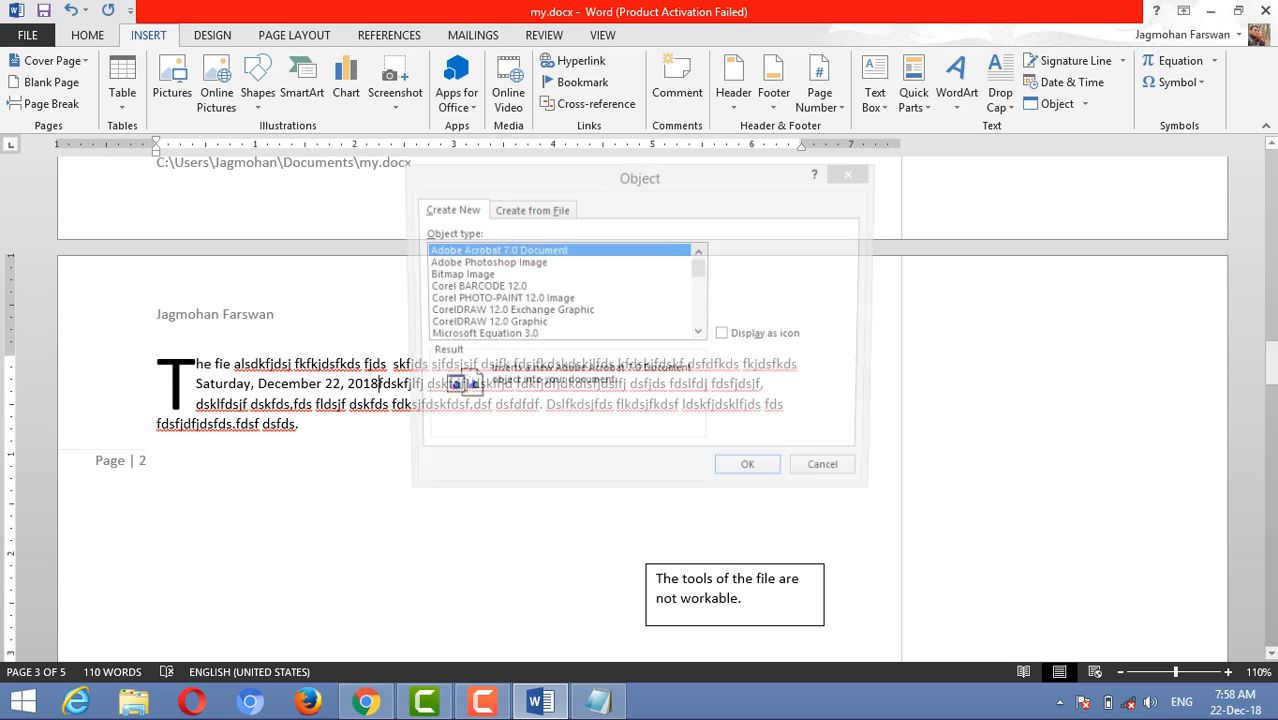
click(485, 263)
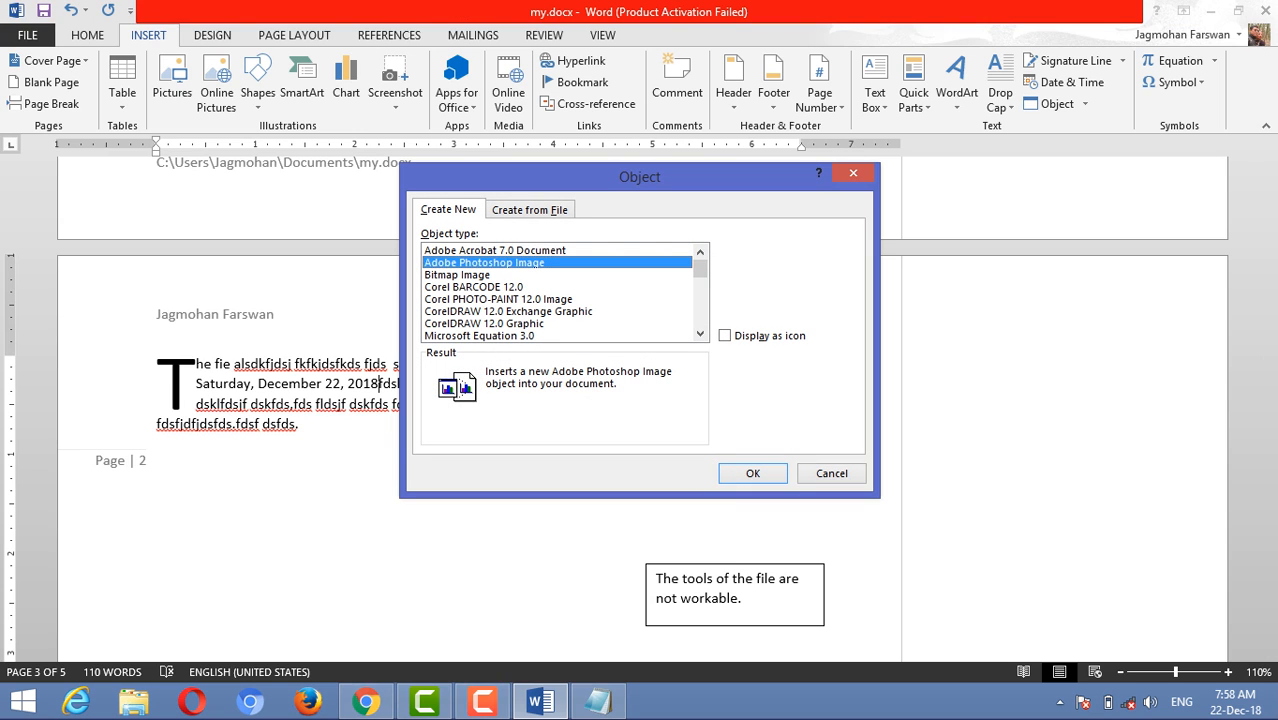
click(495, 251)
click(458, 275)
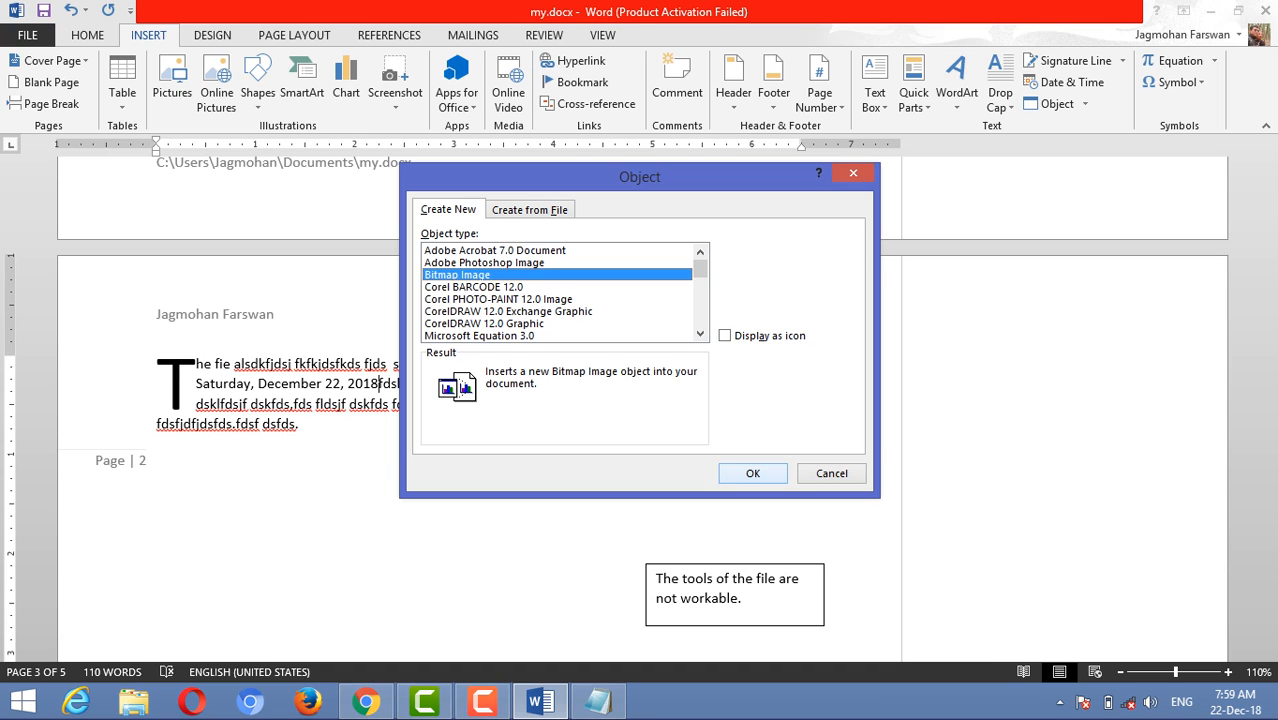
click(753, 474)
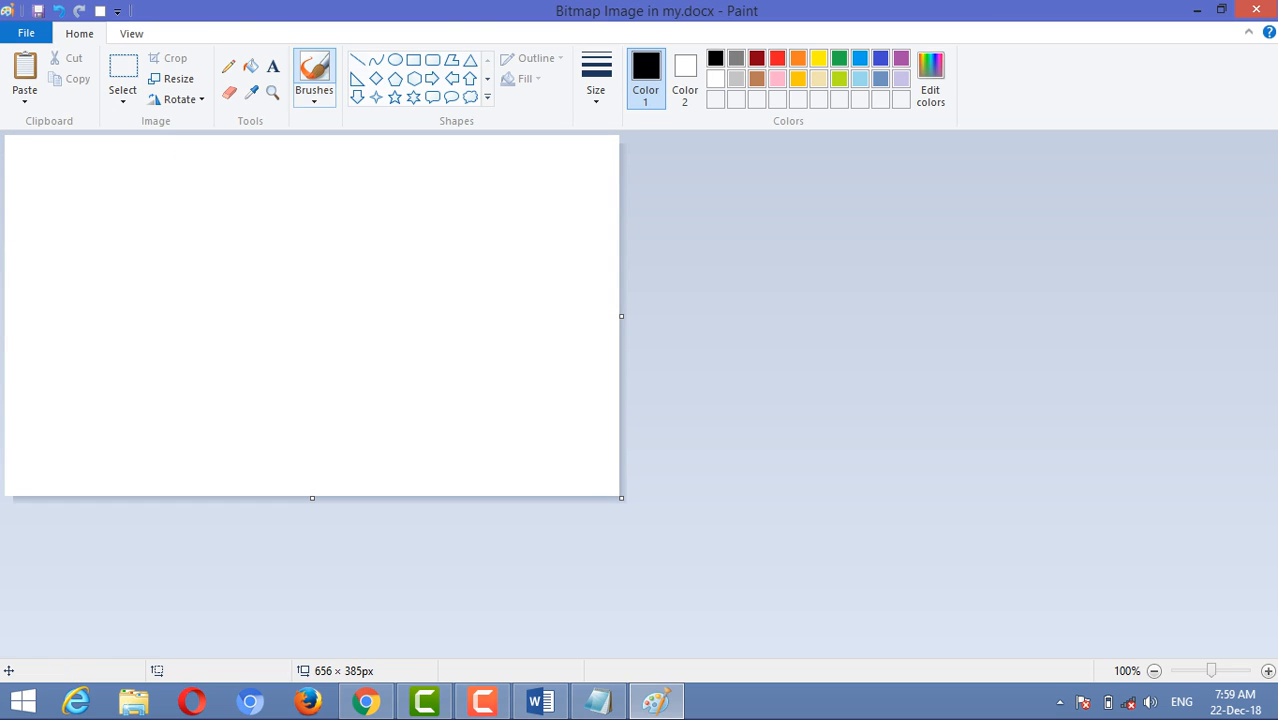
Step: Draw a black-outlined pentagon about 236 × 243 px on the bitmap canvas and fill it with dark red
click(395, 78)
mouse_move(200, 162)
mouse_down()
mouse_move(366, 294)
mouse_move(446, 405)
mouse_up()
click(251, 66)
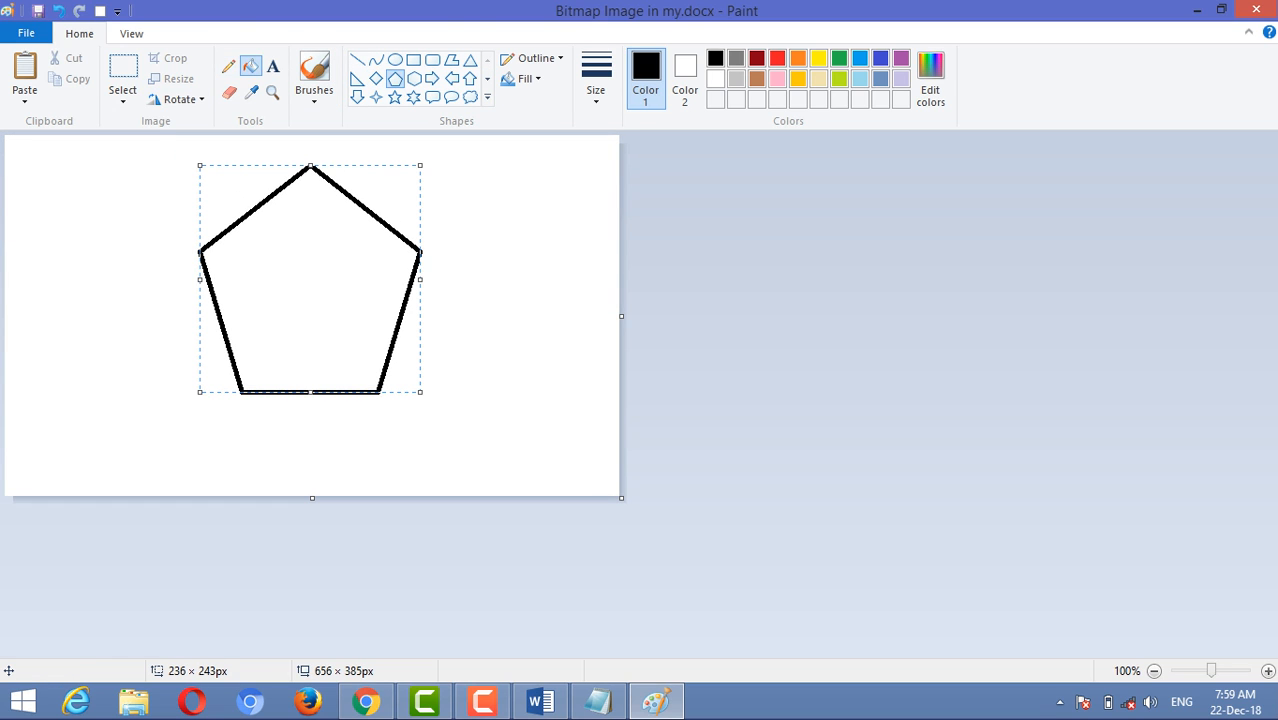
click(757, 78)
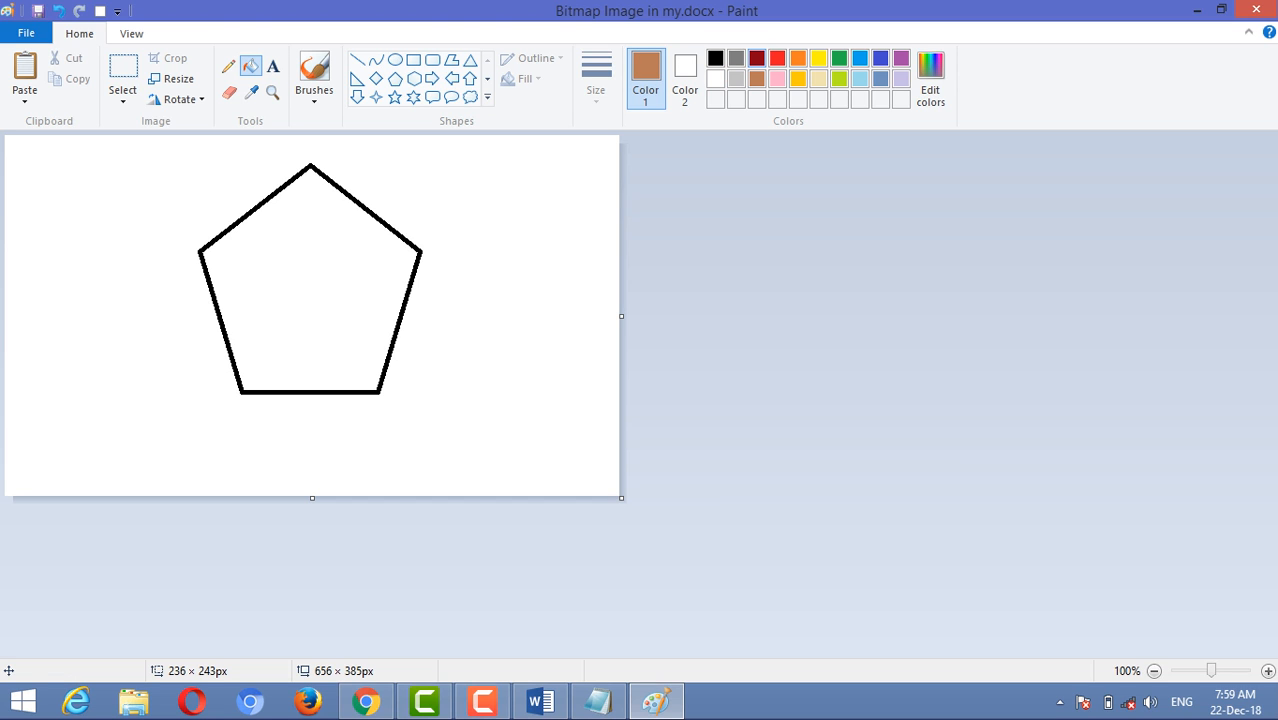
click(757, 58)
click(350, 320)
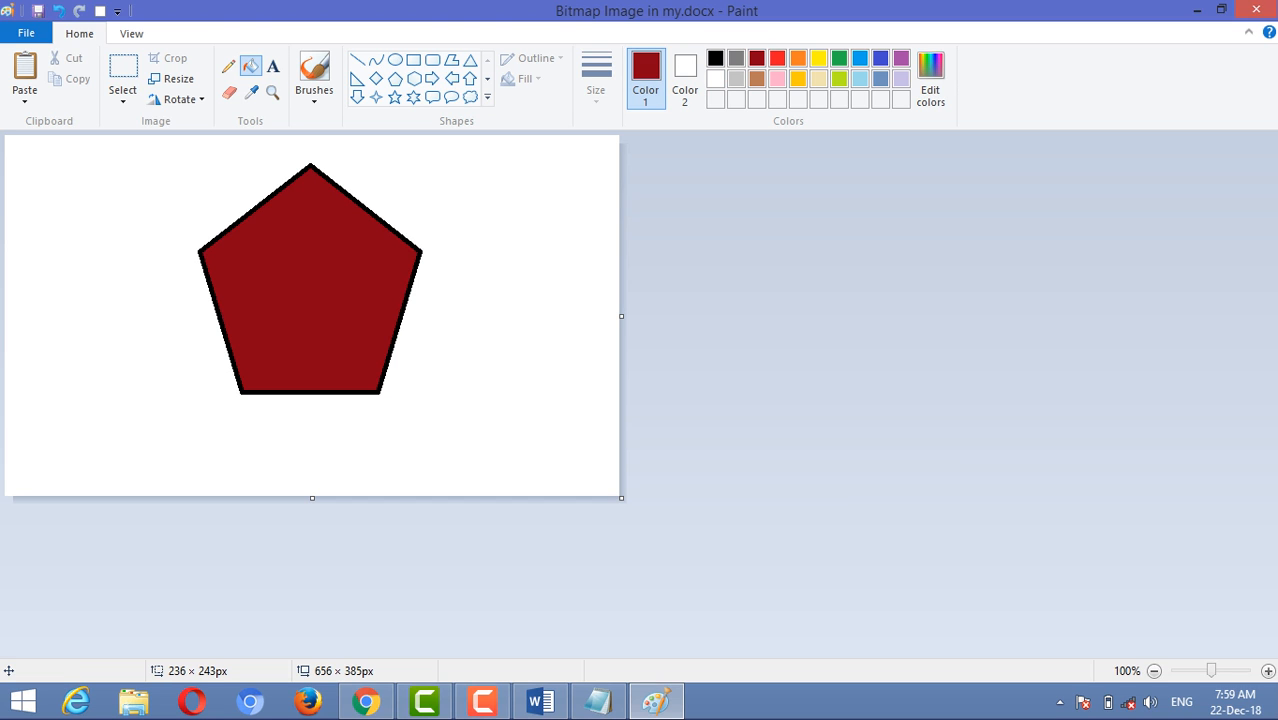
click(1256, 9)
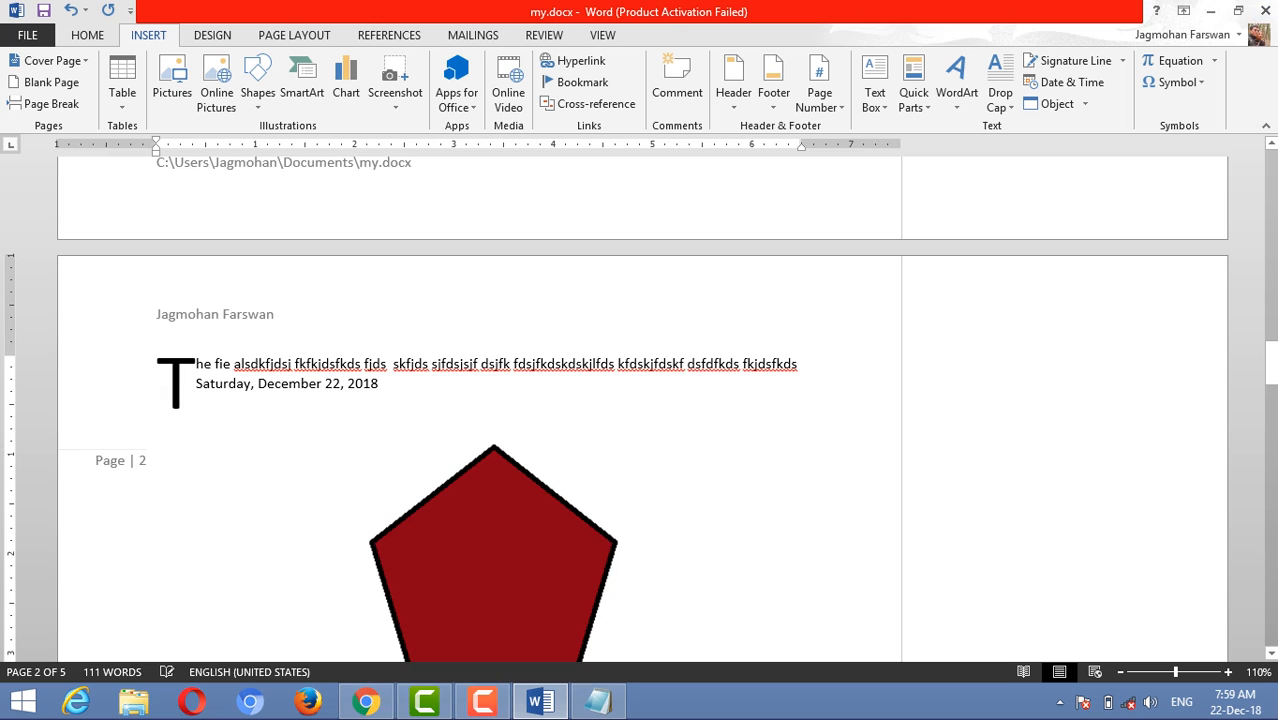
Step: Delete the embedded pentagon image from the document
click(520, 540)
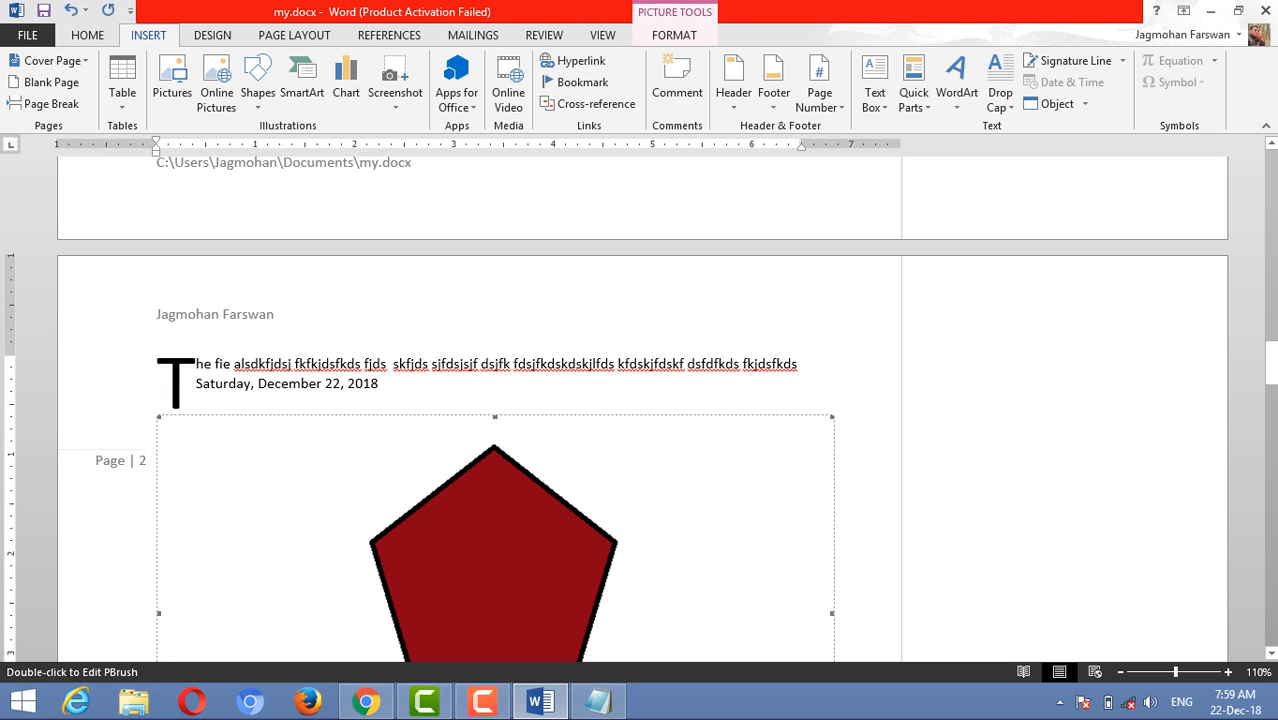
key(Delete)
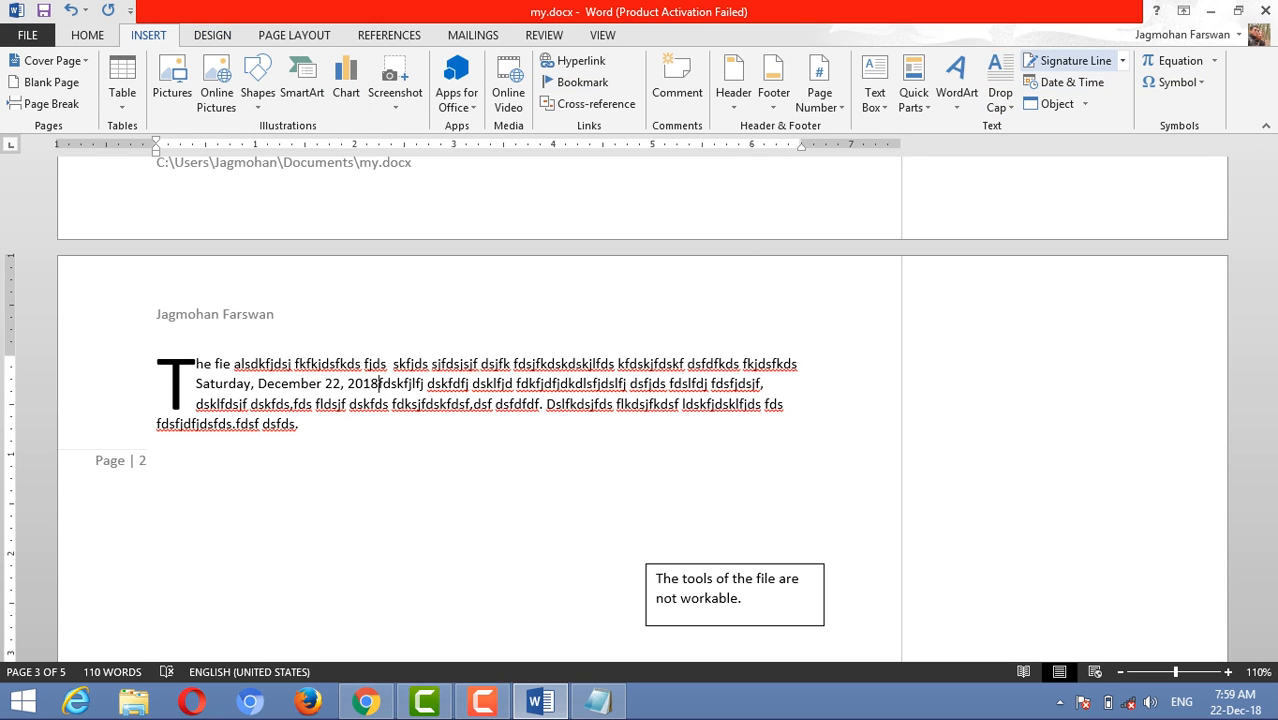
click(1122, 61)
click(1122, 61)
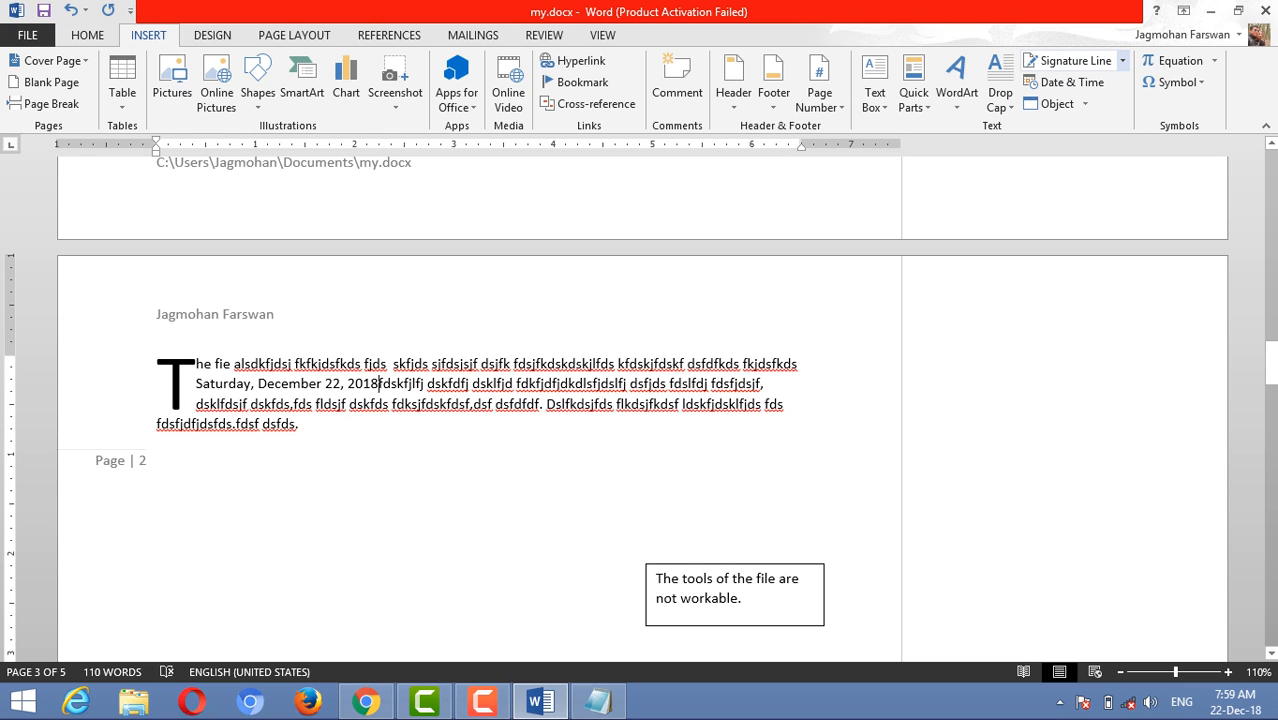
Step: Insert the built-in Binomial Theorem equation at the end of the drop cap paragraph
click(300, 424)
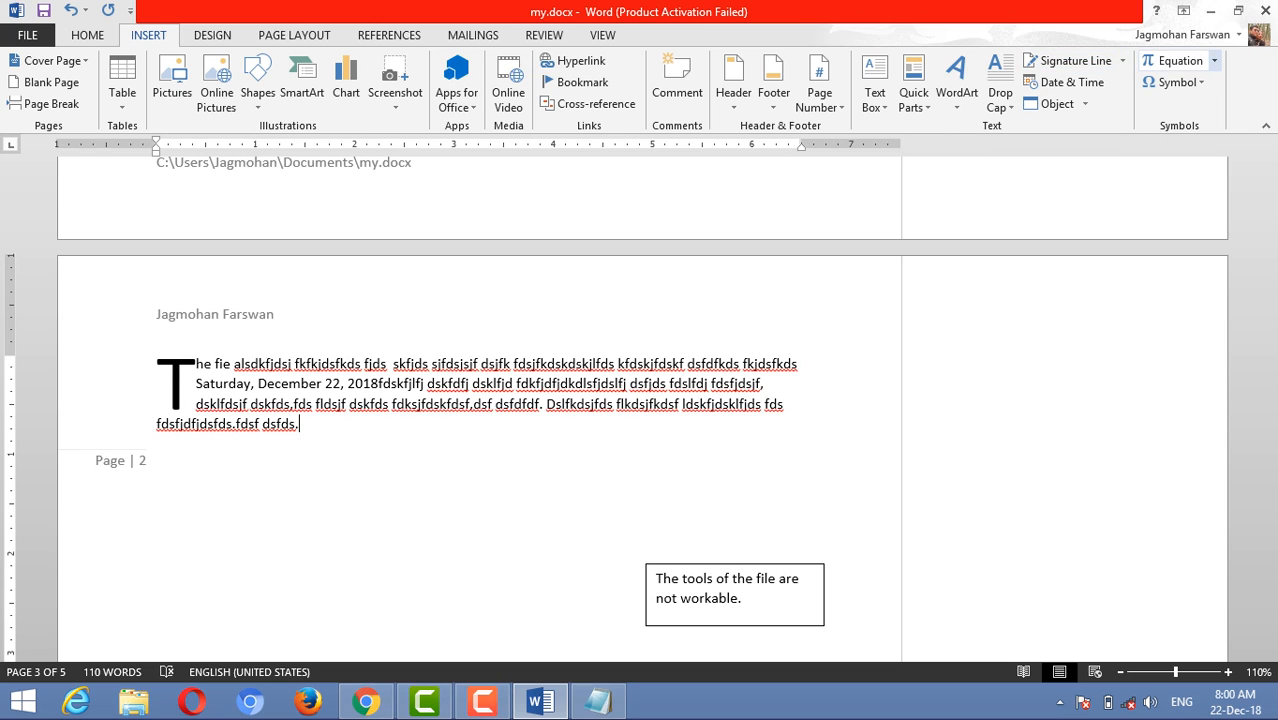
click(1214, 61)
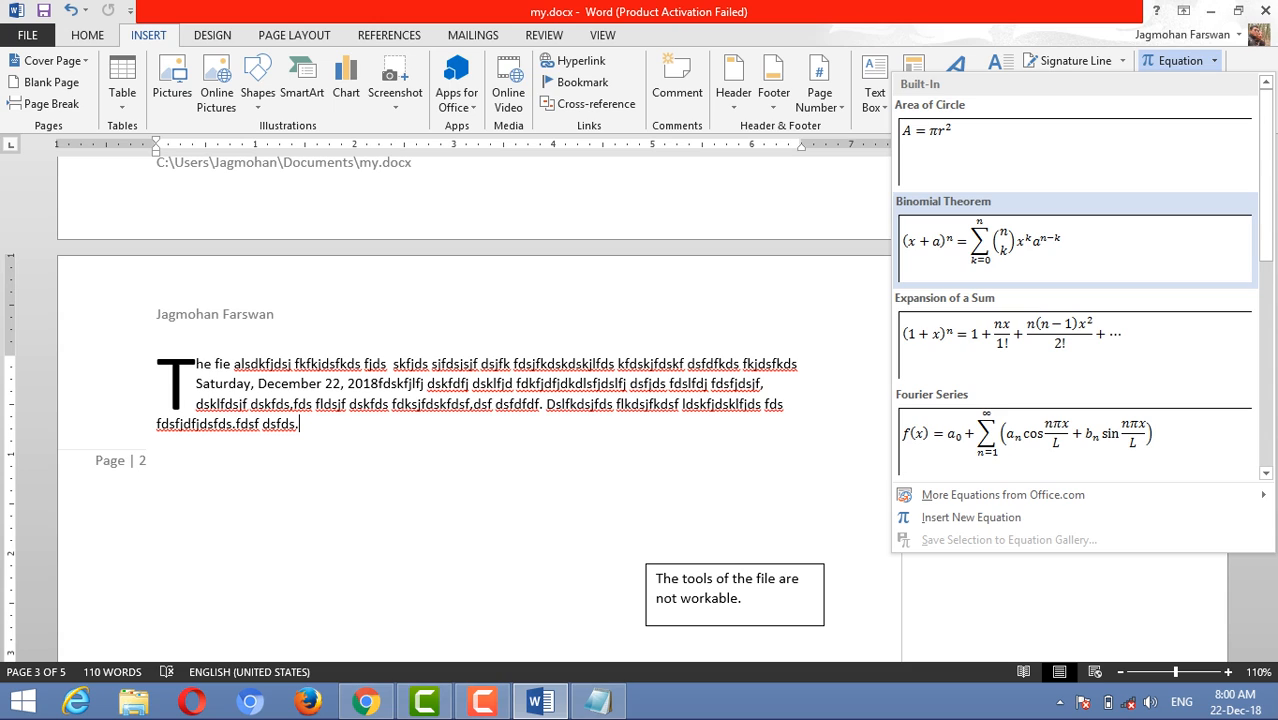
click(1073, 240)
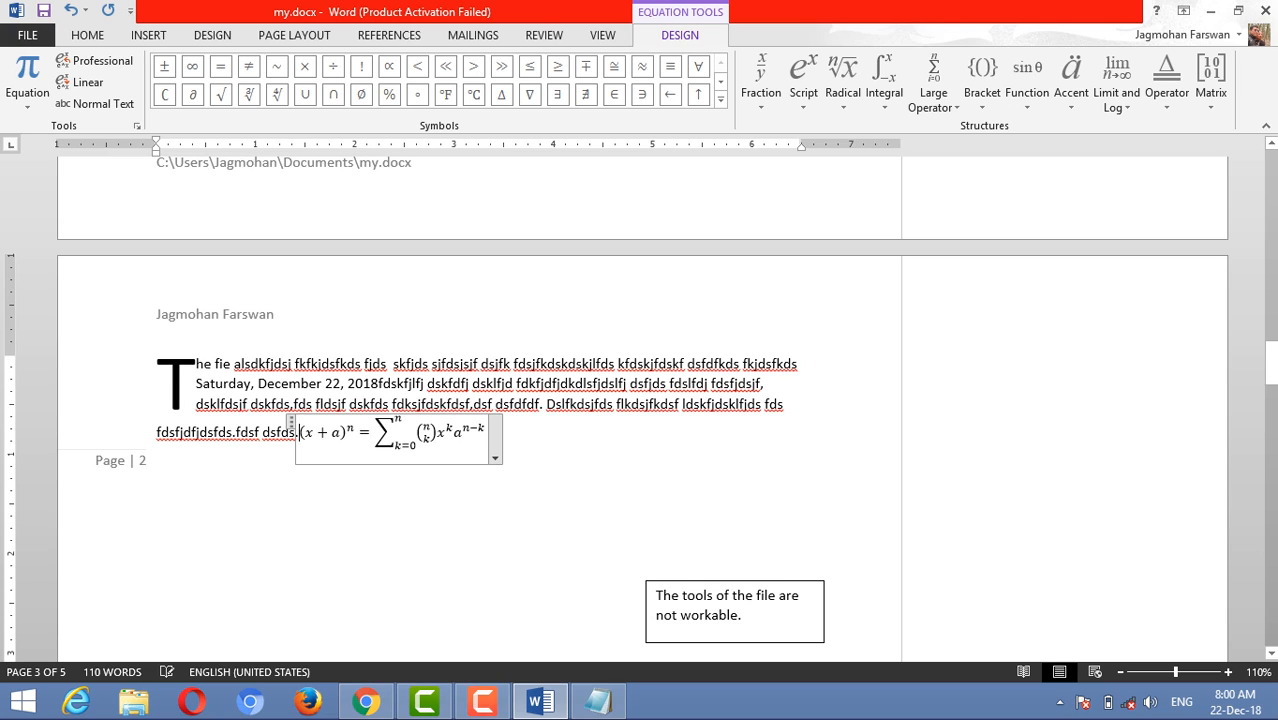
Step: Replace the "a" inside the equation's first parentheses with "f", and remove that letter as well
click(314, 432)
click(341, 432)
key(BackSpace)
text(f)
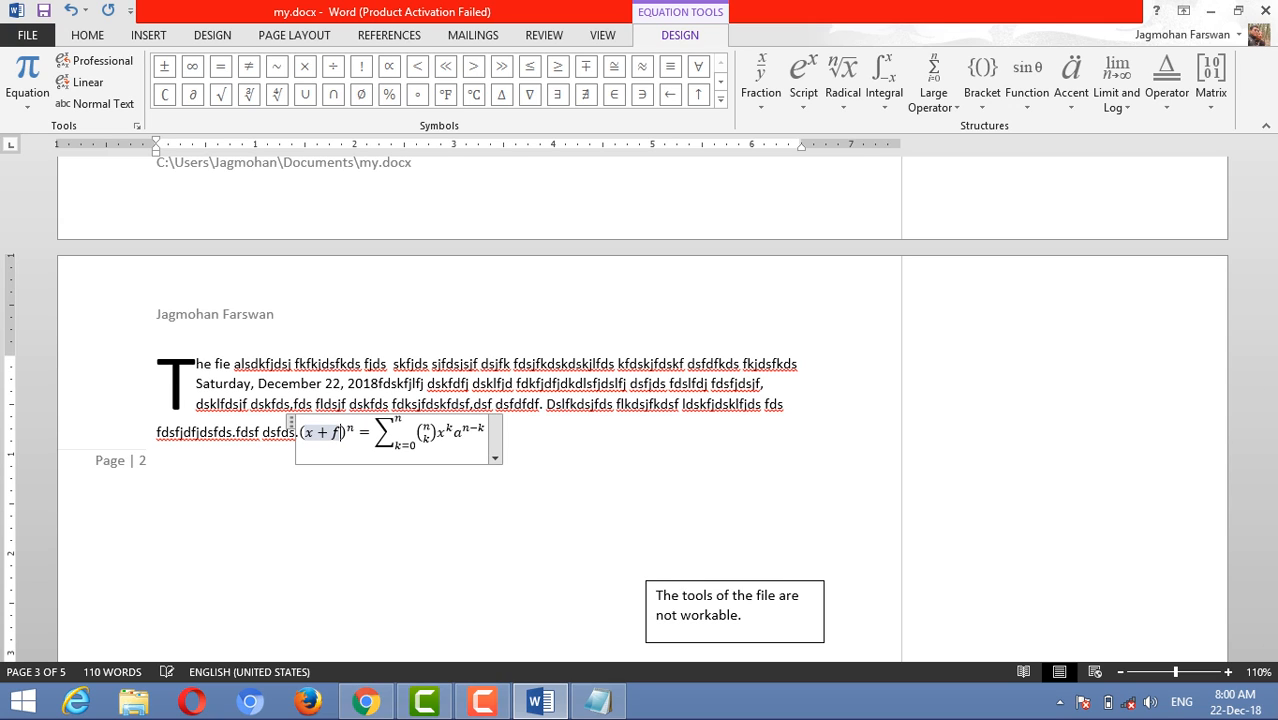
key(BackSpace)
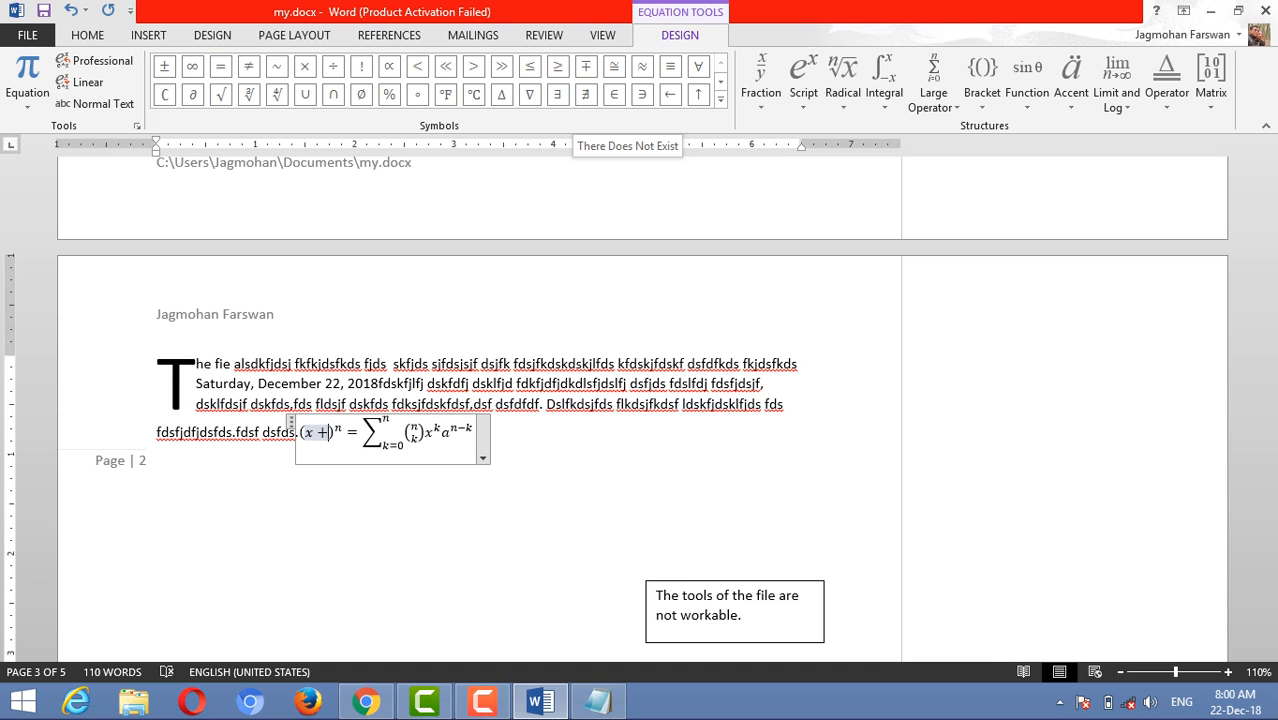
Step: Check the equation's options and delete the equation together with the word "dsfds." before it
click(483, 457)
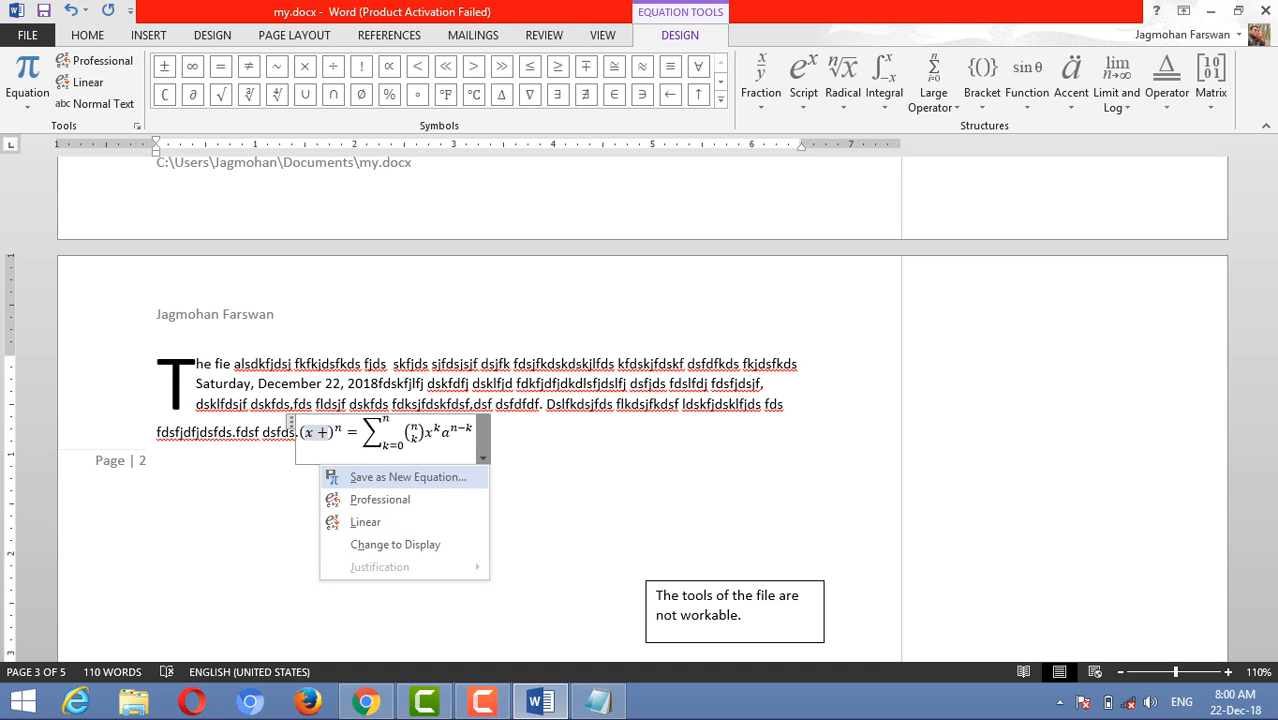
click(483, 457)
mouse_move(480, 436)
mouse_down()
mouse_move(280, 434)
mouse_move(481, 436)
mouse_up()
click(280, 434)
key(Delete)
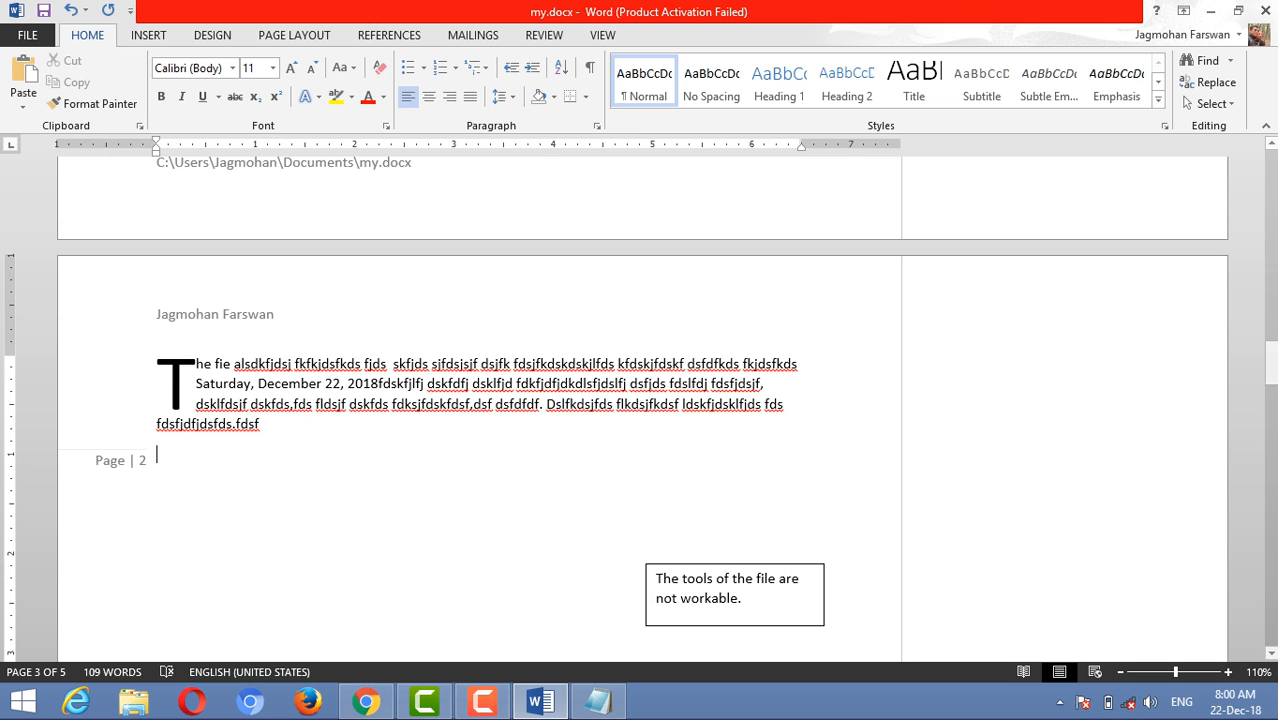
Step: Insert a new blank equation below the drop cap paragraph and add a skewed fraction to it
click(148, 35)
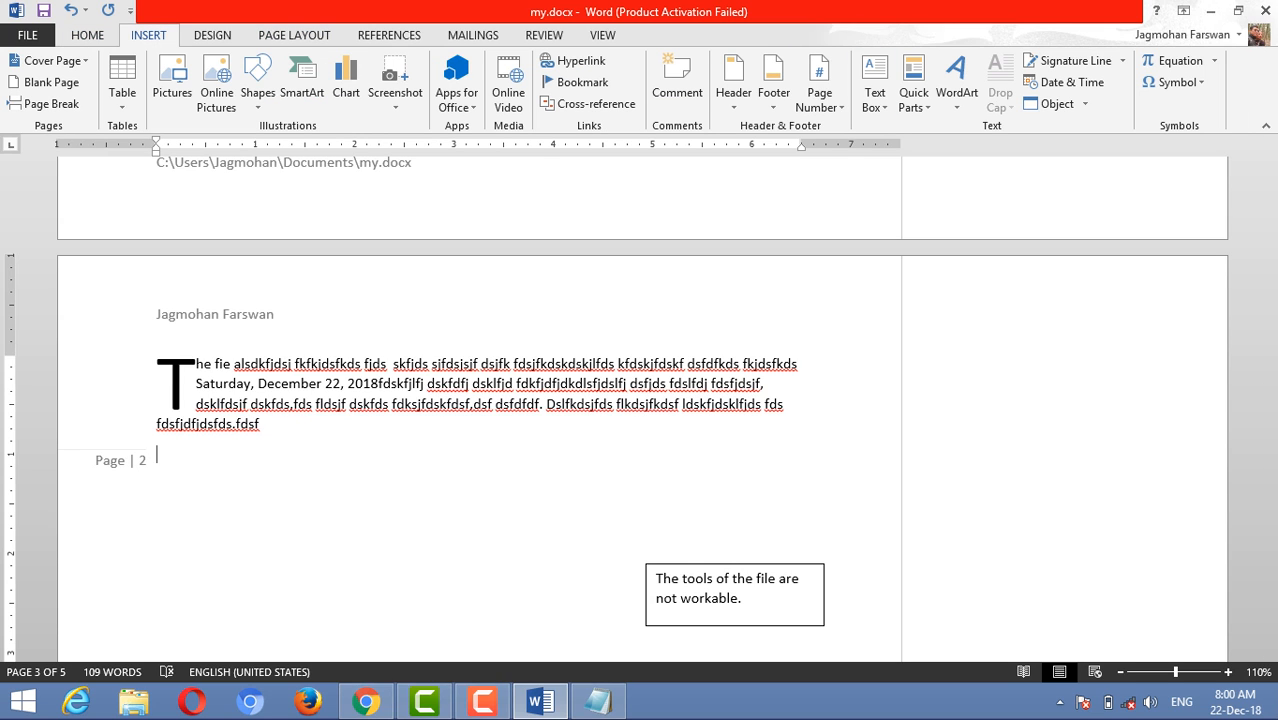
click(1214, 60)
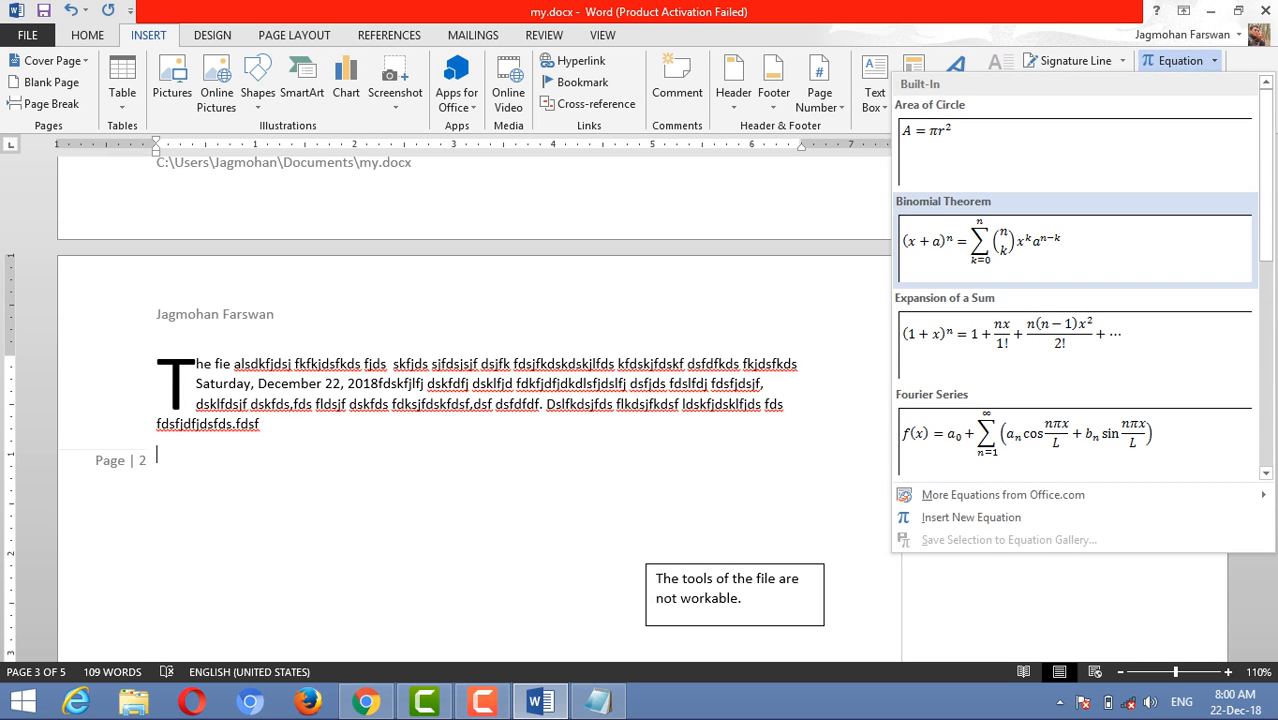
click(970, 517)
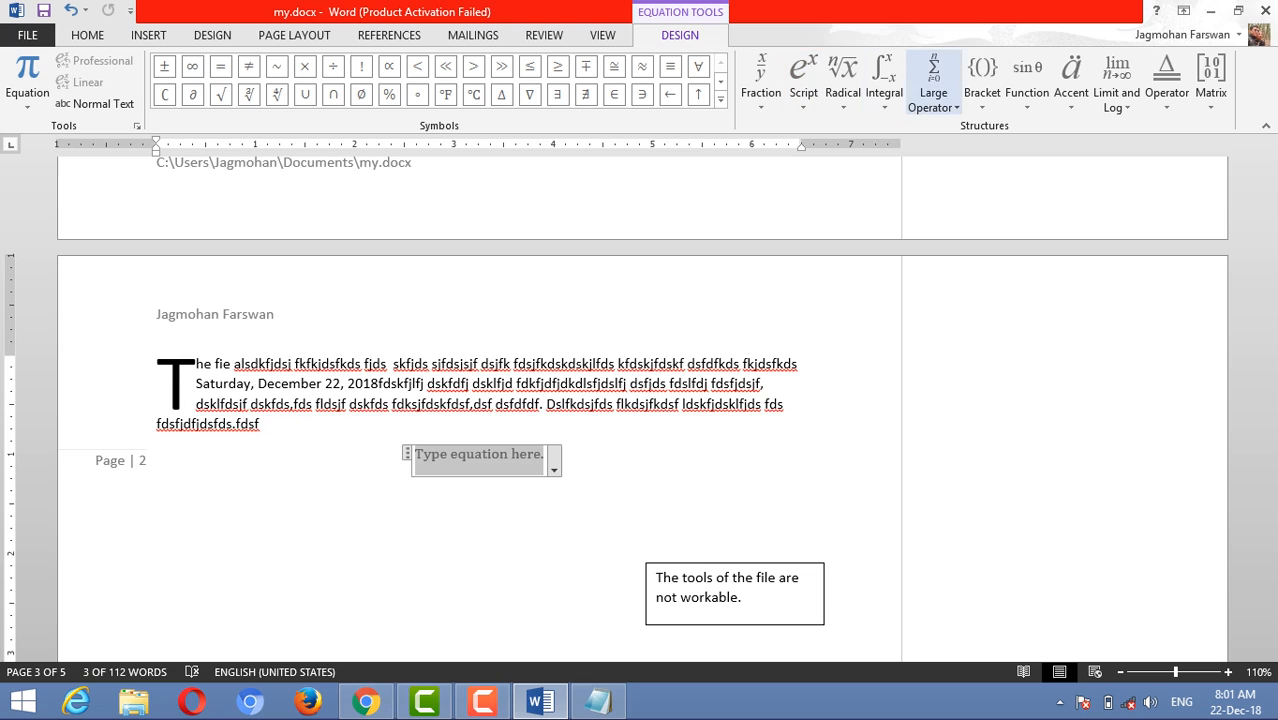
click(761, 80)
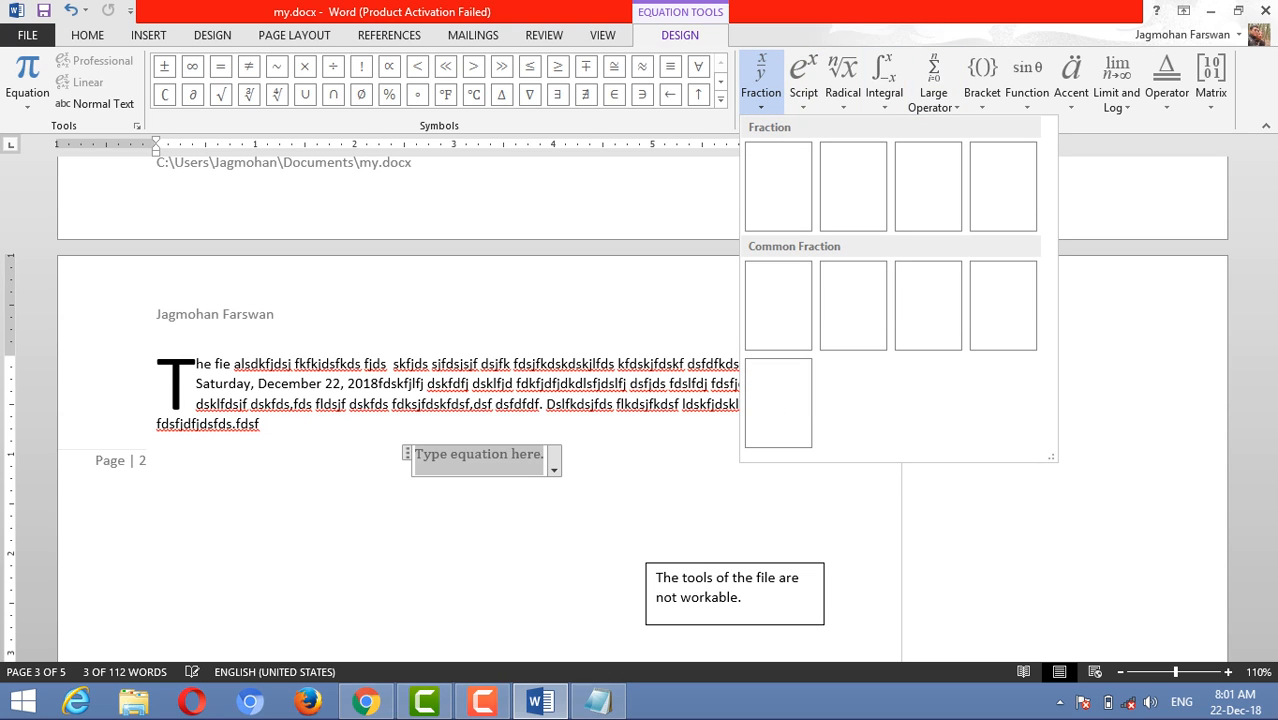
click(853, 187)
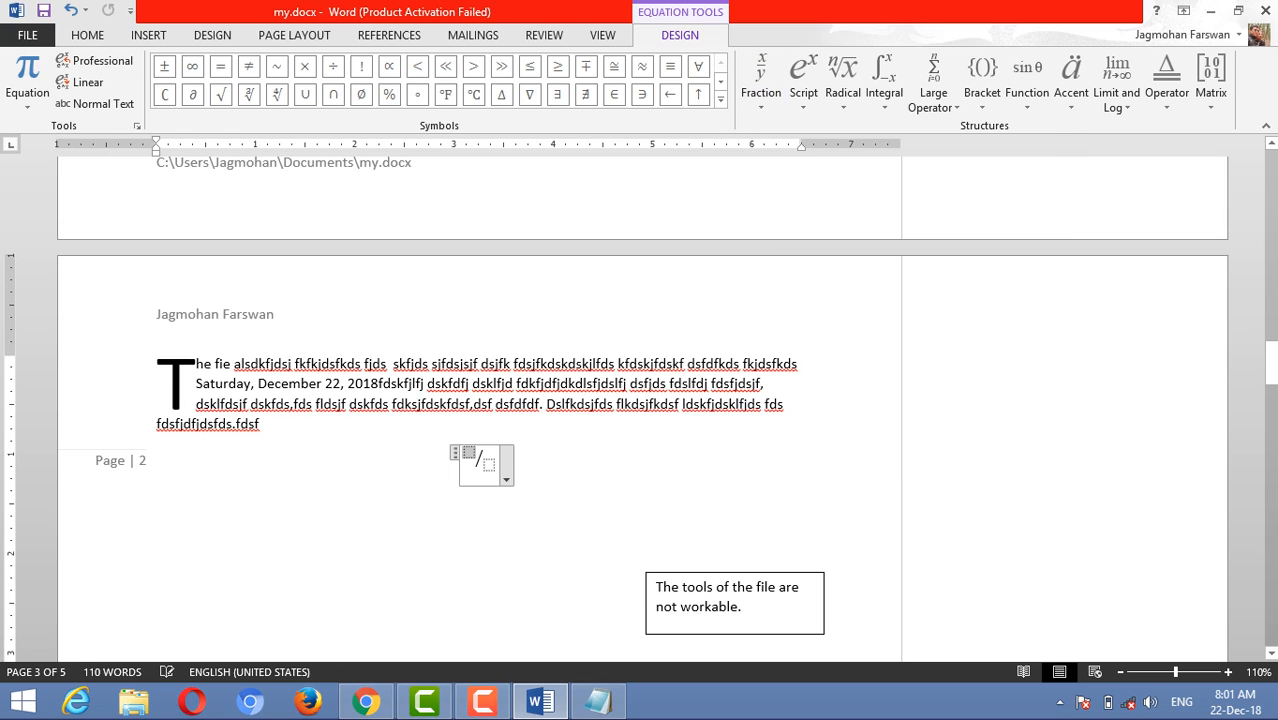
Step: Fill the skewed fraction with 2 as numerator and 3 as denominator, and delete the finished equation
text(2)
key(Right)
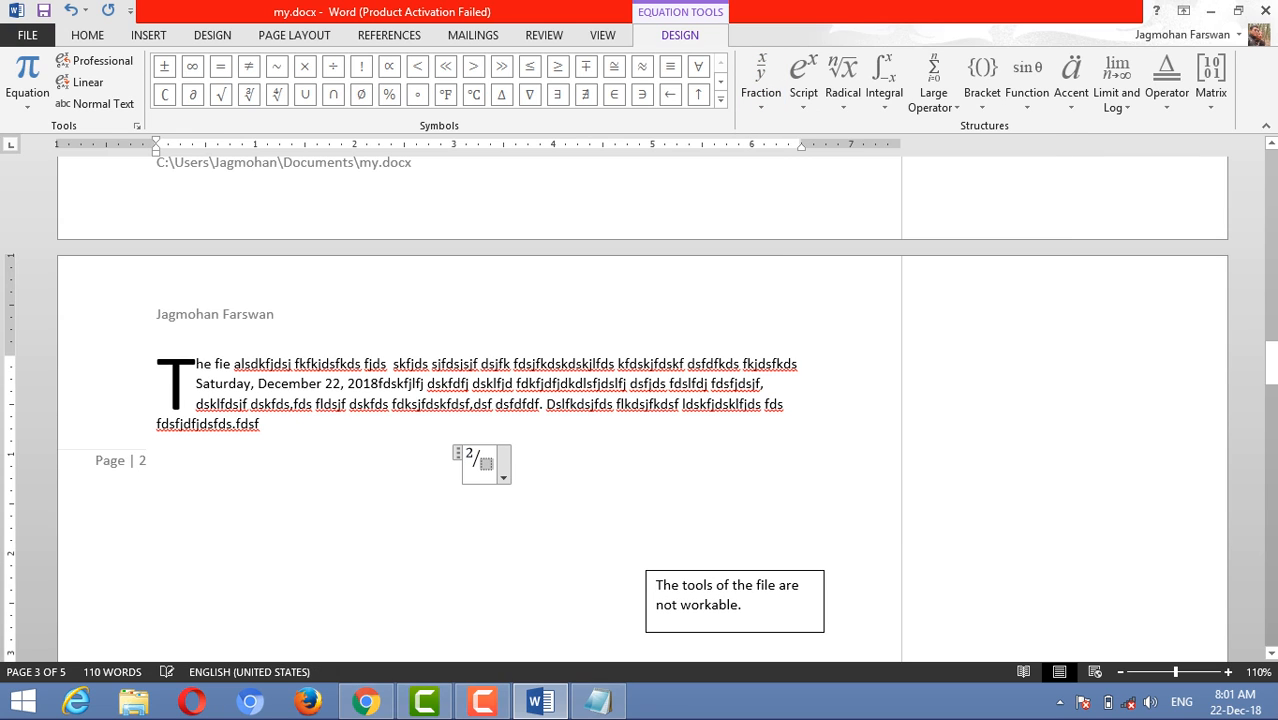
text(3)
key(Right)
key(Right)
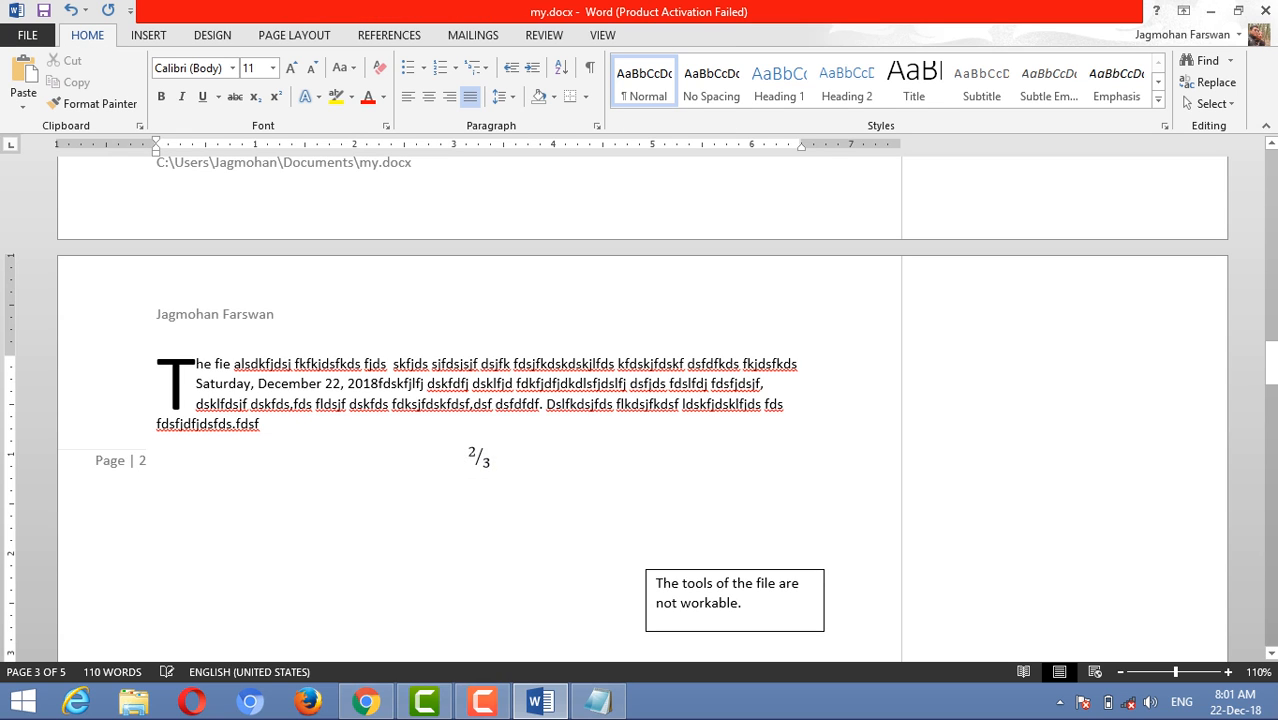
key(BackSpace)
key(BackSpace)
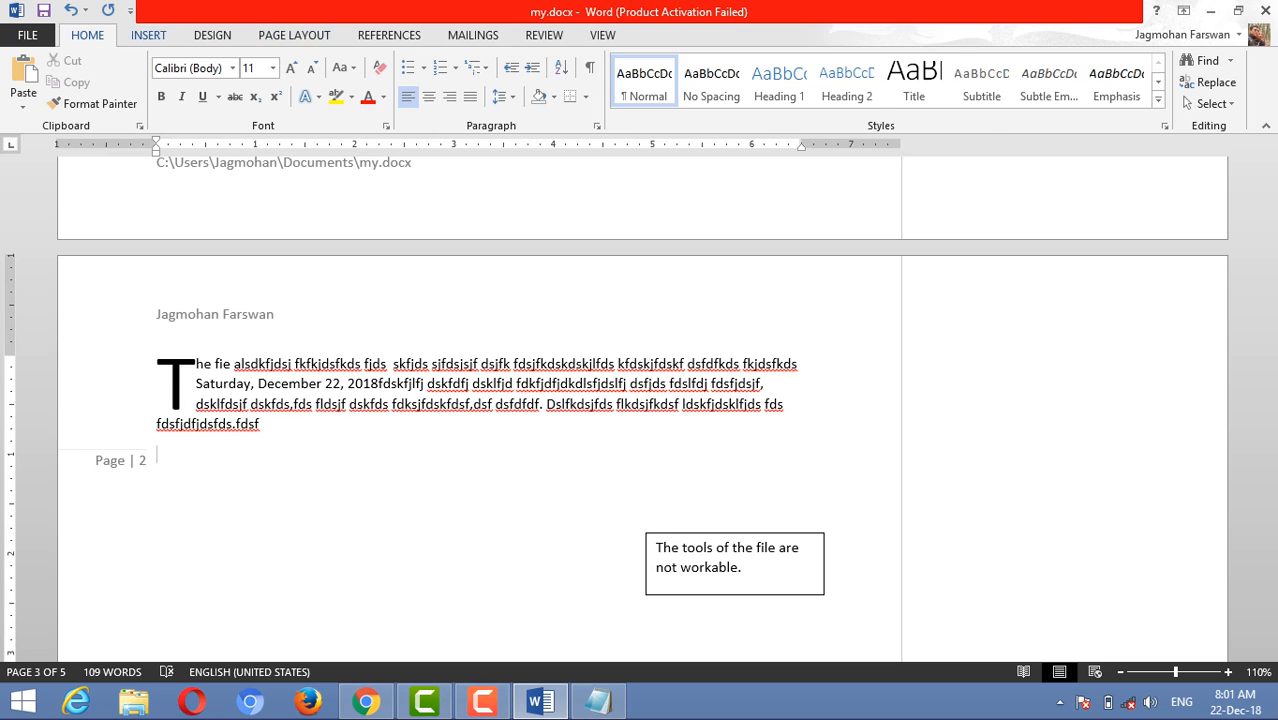
Step: Open the full symbol list for the empty line below the paragraph and set its font to Kruti Dev 010
click(148, 35)
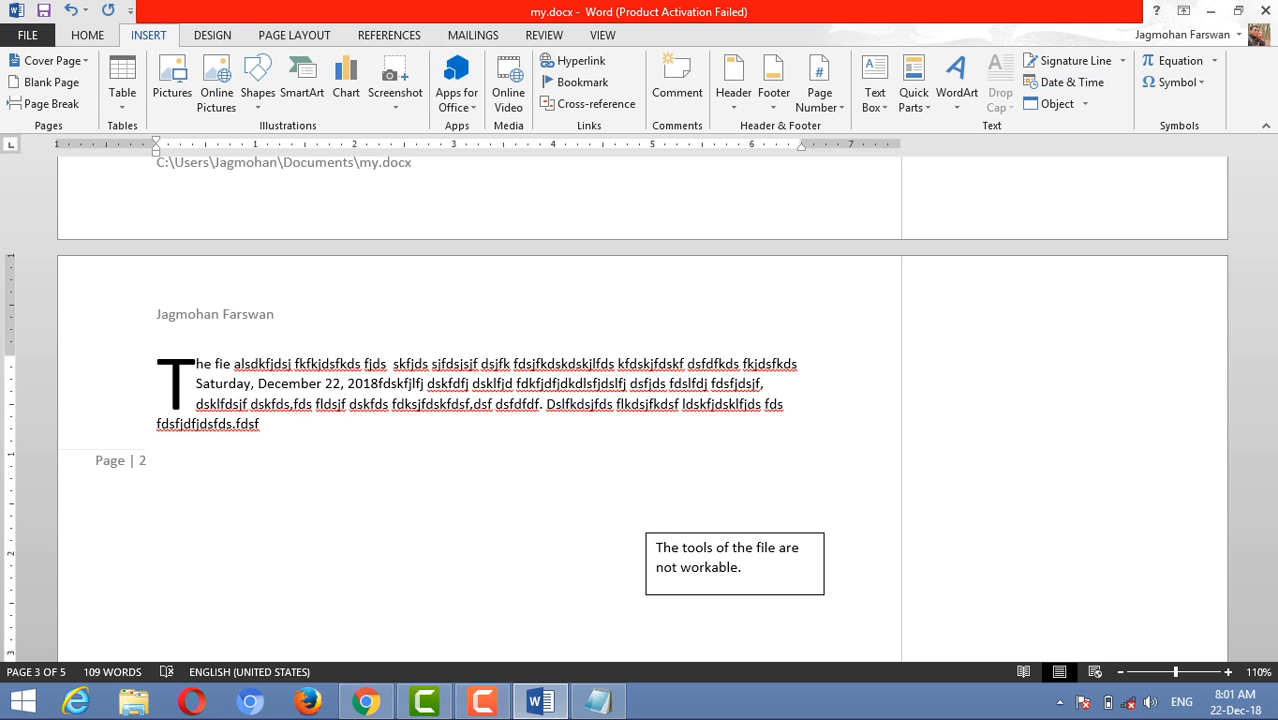
click(1178, 82)
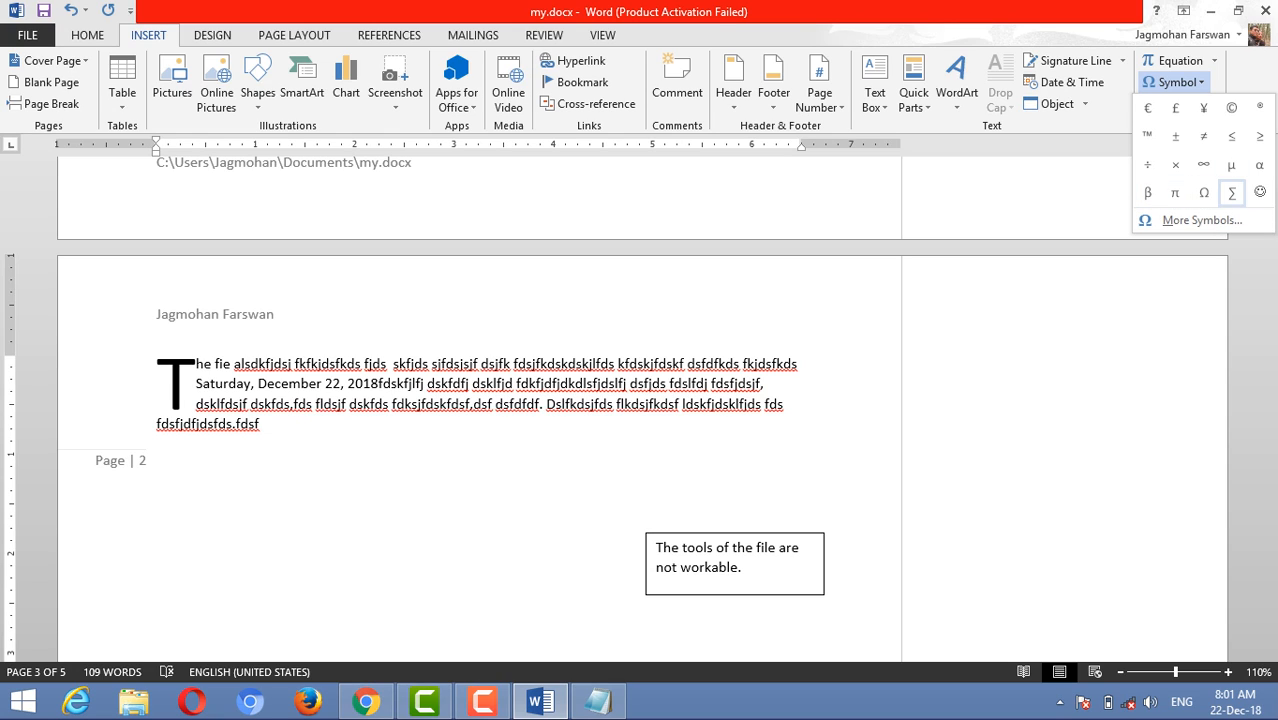
click(1204, 220)
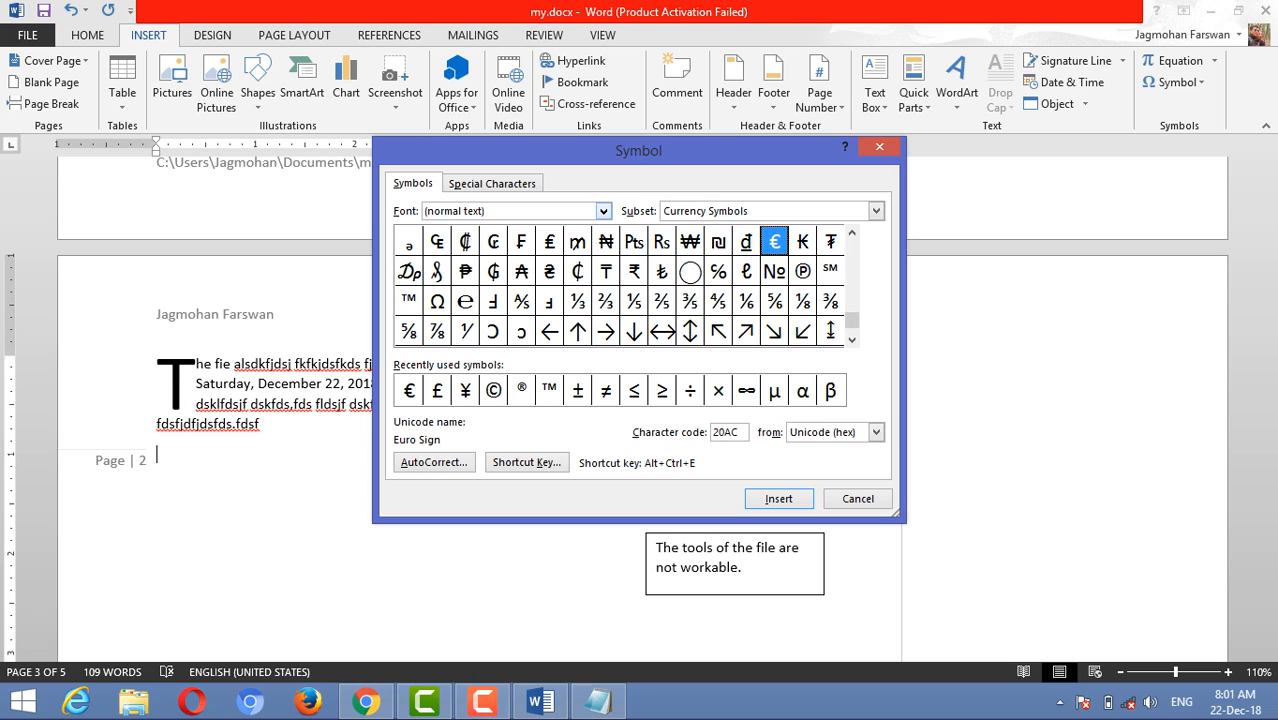
click(603, 211)
text(kri)
key(BackSpace)
text(uti)
key(Return)
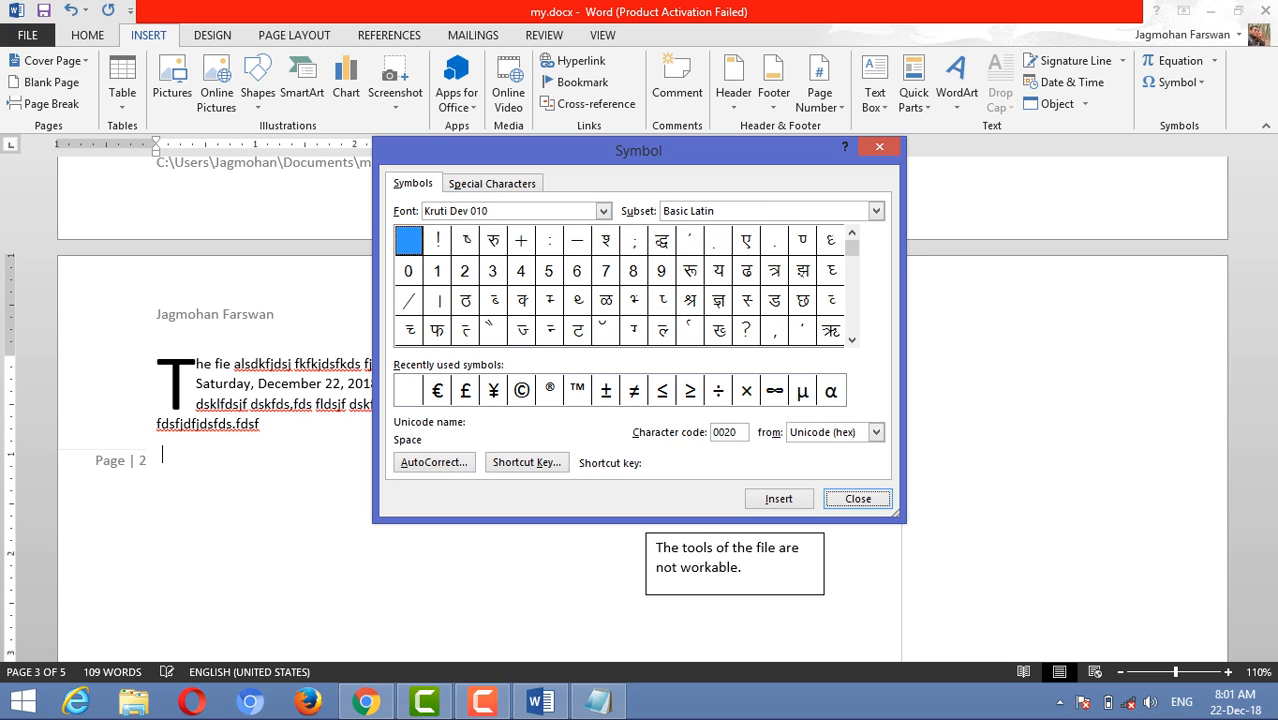
Step: Browse the Kruti Dev 010 characters in the Basic Latin and Latin-1 Supplement subsets without inserting any
click(521, 271)
click(718, 301)
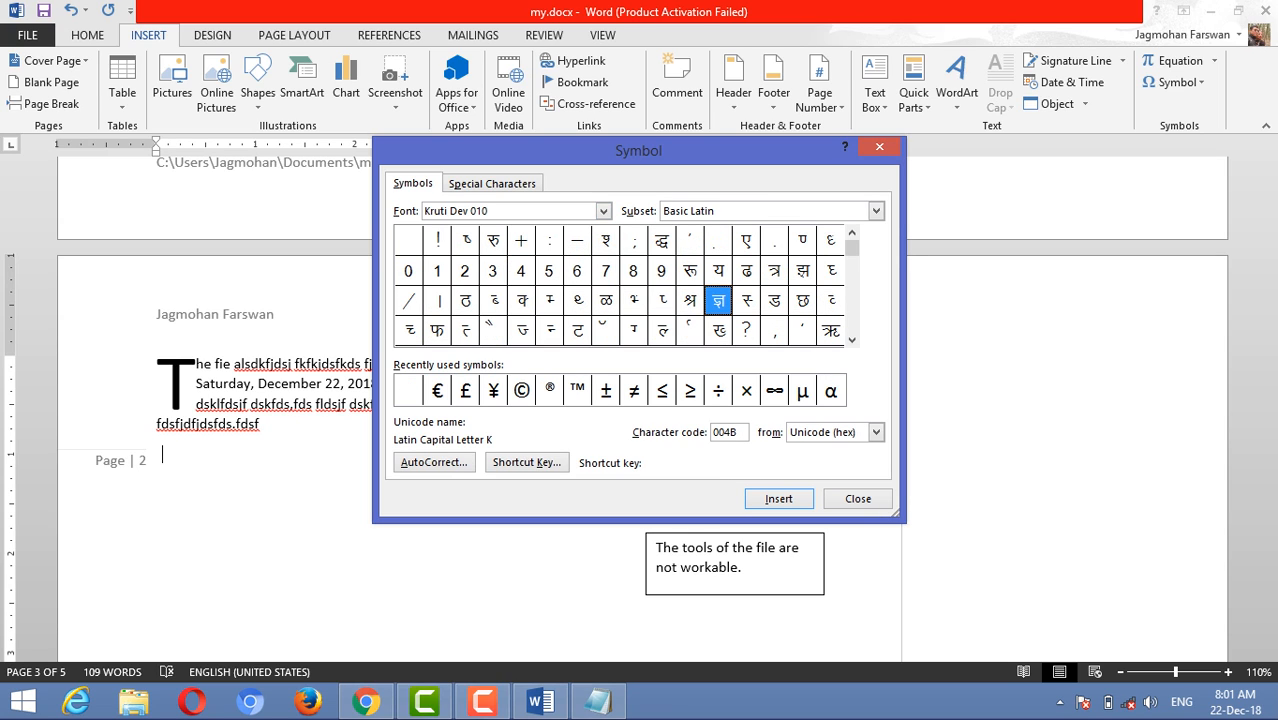
drag(852, 247, 852, 308)
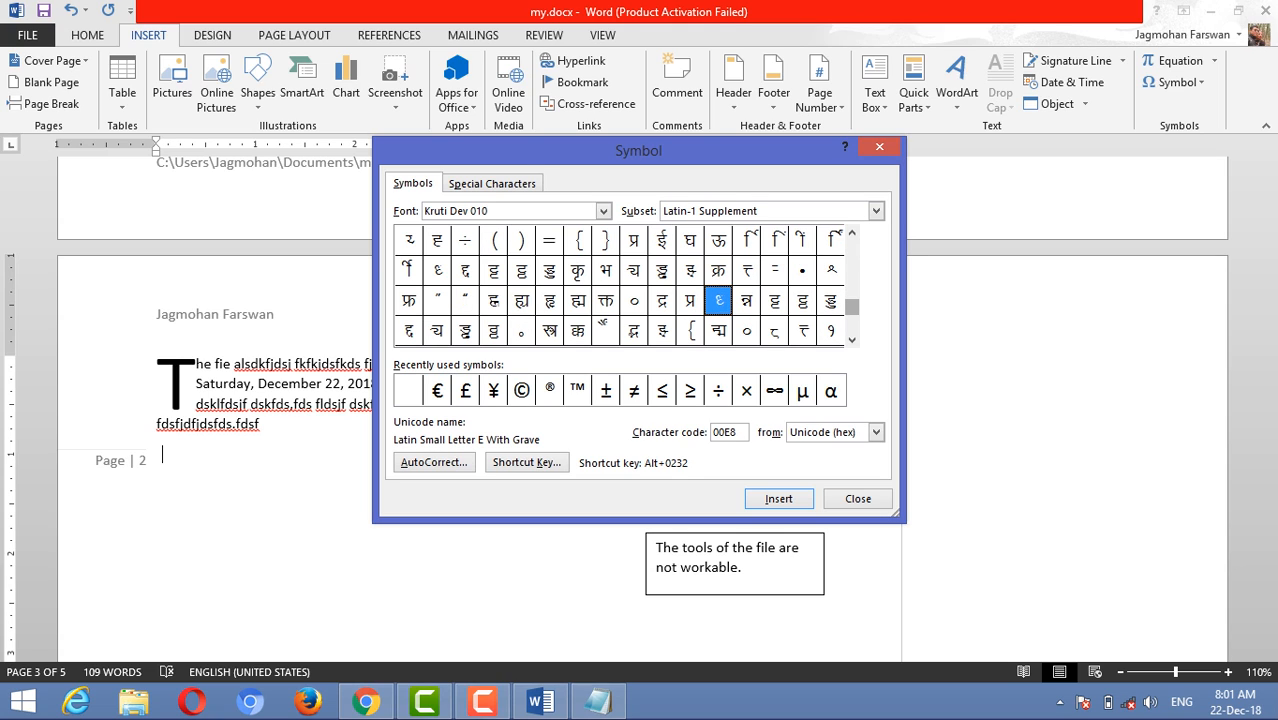
click(802, 301)
click(690, 301)
click(662, 301)
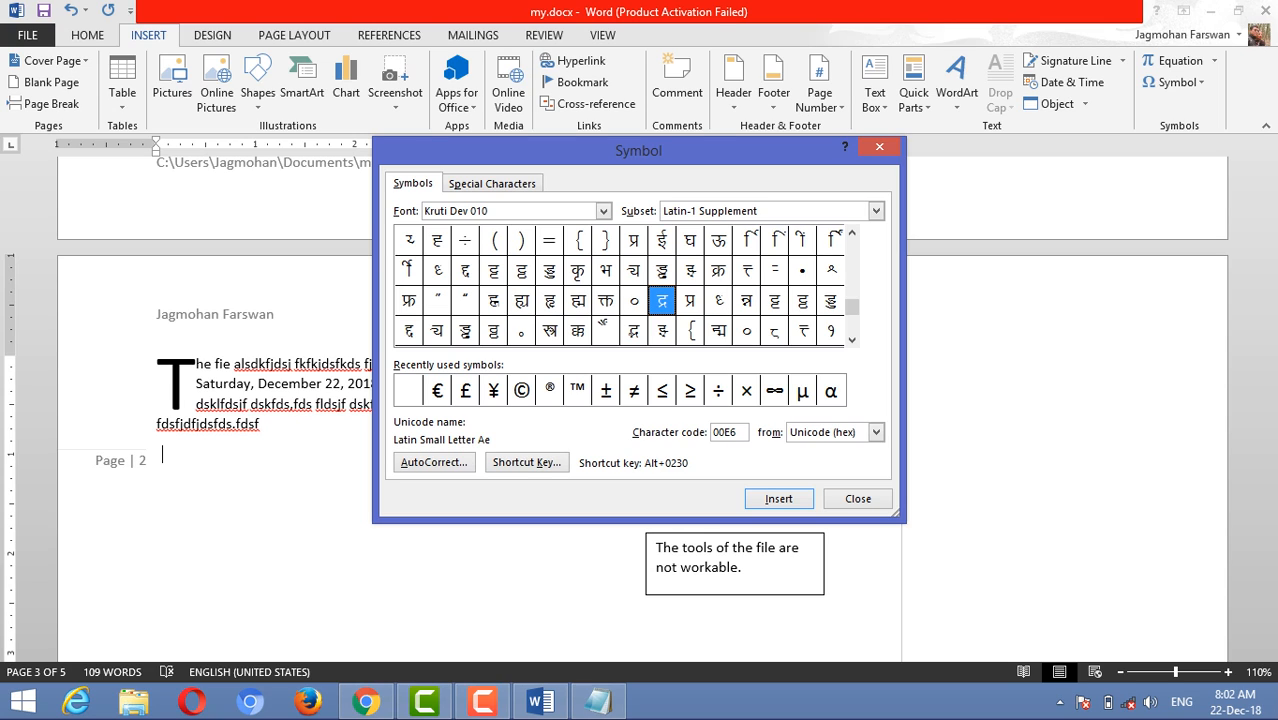
click(578, 271)
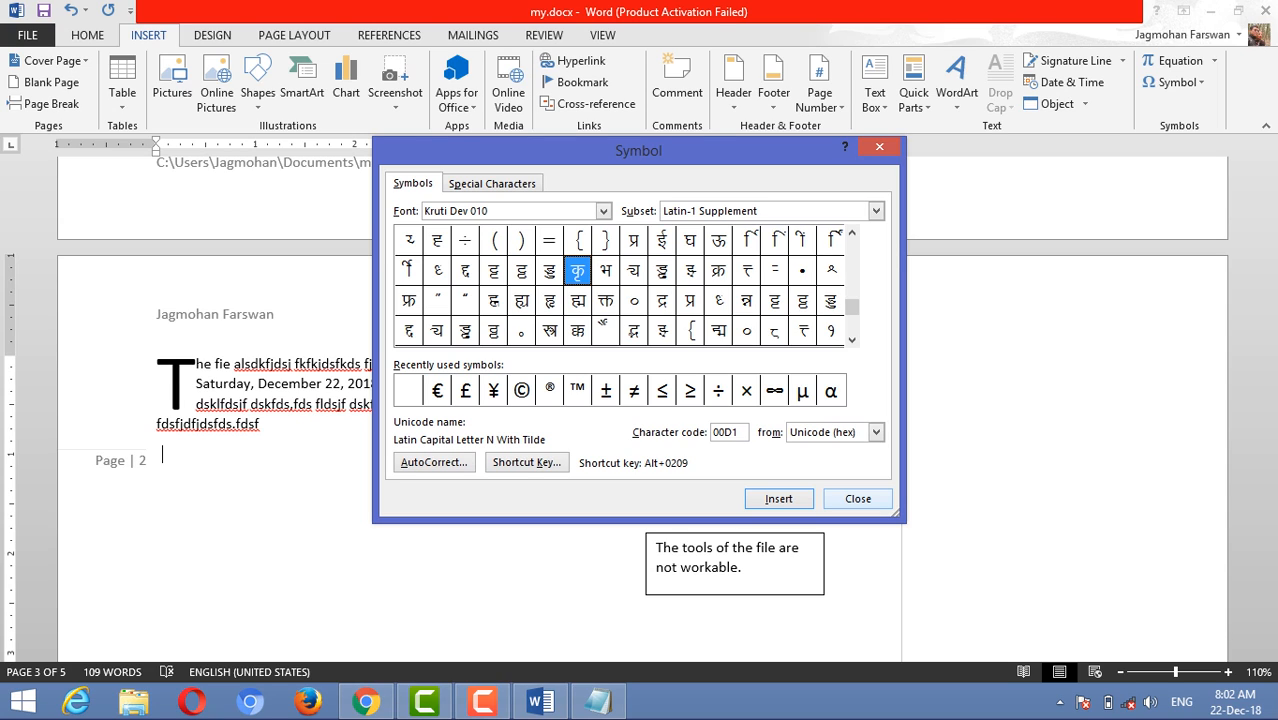
click(858, 499)
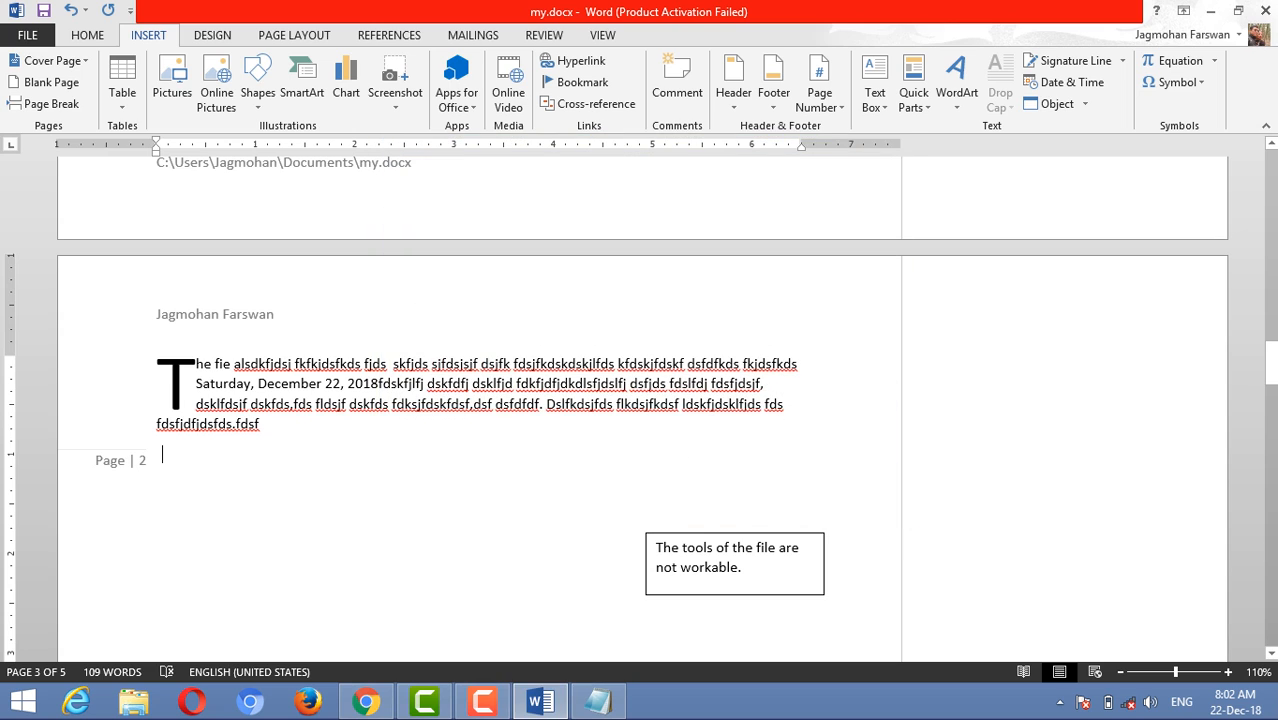